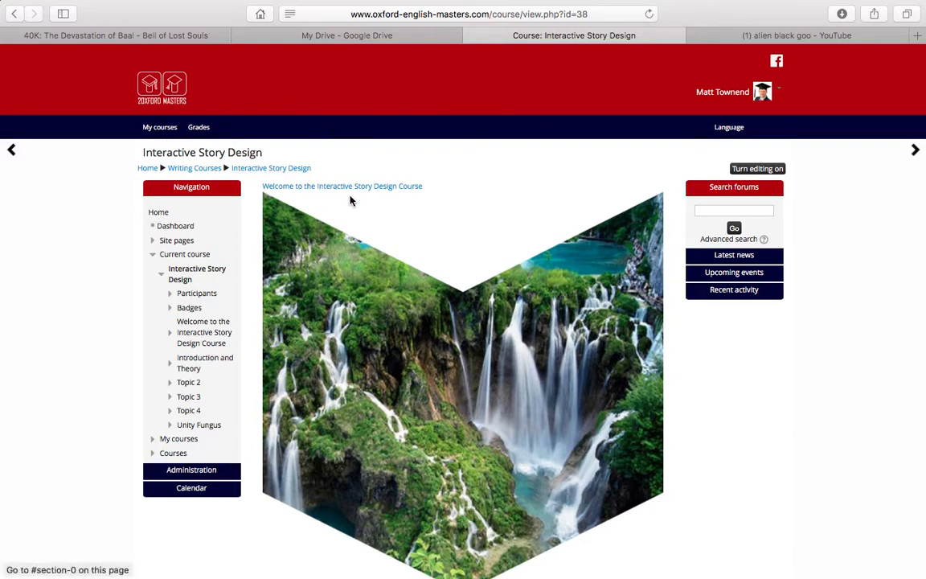
Step: Look over the Interactive Story Design course page from the banner image to the footer
{"action": "scroll", "coordinate": [420, 227], "scroll_direction": "down", "scroll_amount": 10}
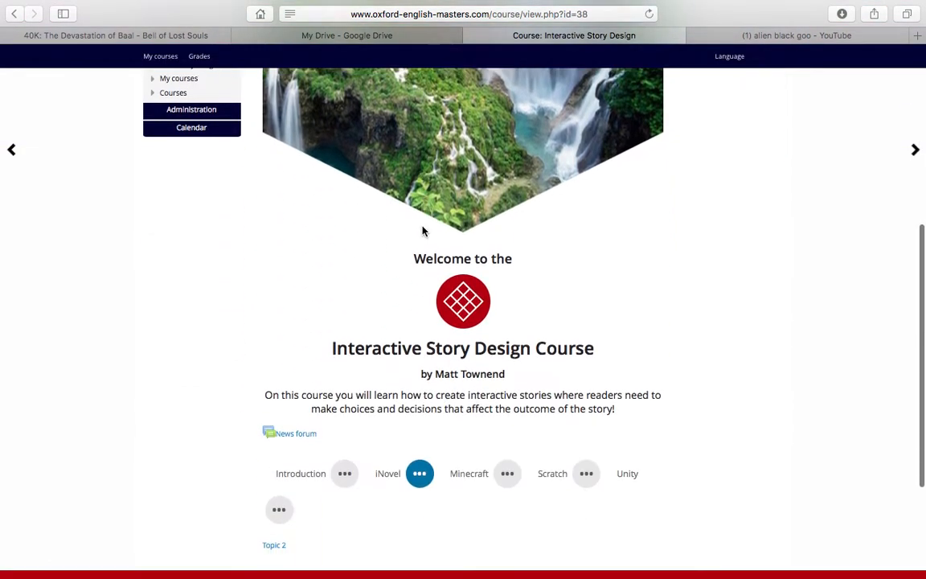
{"action": "scroll", "coordinate": [423, 231], "scroll_direction": "up", "scroll_amount": 8}
{"action": "scroll", "coordinate": [423, 231], "scroll_direction": "up", "scroll_amount": 3}
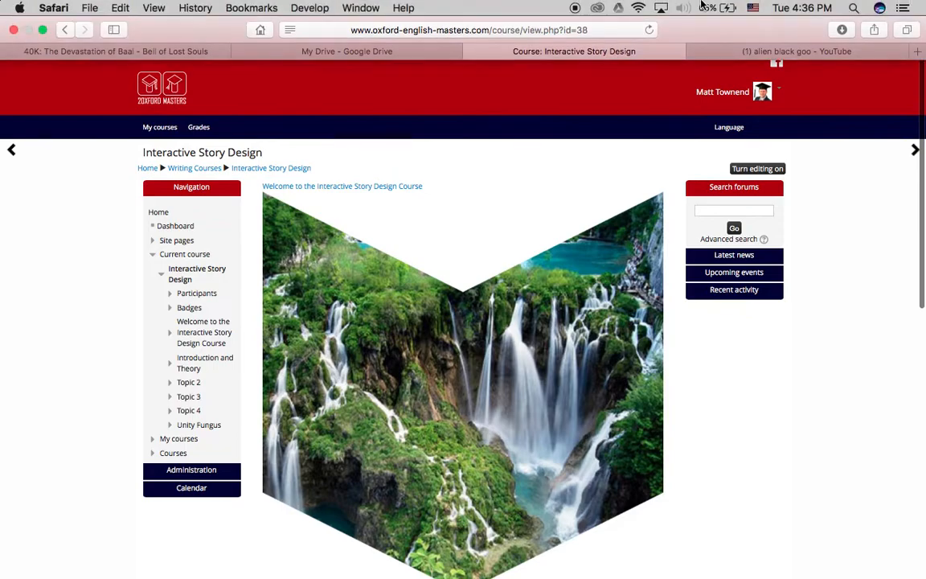
{"action": "scroll", "coordinate": [459, 390], "scroll_direction": "down", "scroll_amount": 6}
{"action": "scroll", "coordinate": [469, 390], "scroll_direction": "down", "scroll_amount": 5}
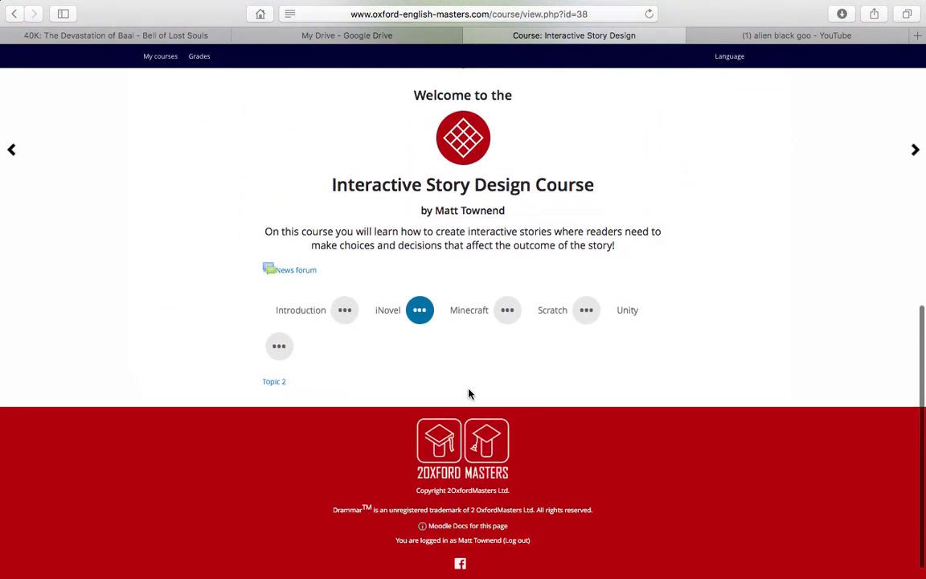
{"action": "scroll", "coordinate": [468, 389], "scroll_direction": "up", "scroll_amount": 2}
{"action": "scroll", "coordinate": [469, 389], "scroll_direction": "up", "scroll_amount": 4}
{"action": "scroll", "coordinate": [471, 392], "scroll_direction": "up", "scroll_amount": 5}
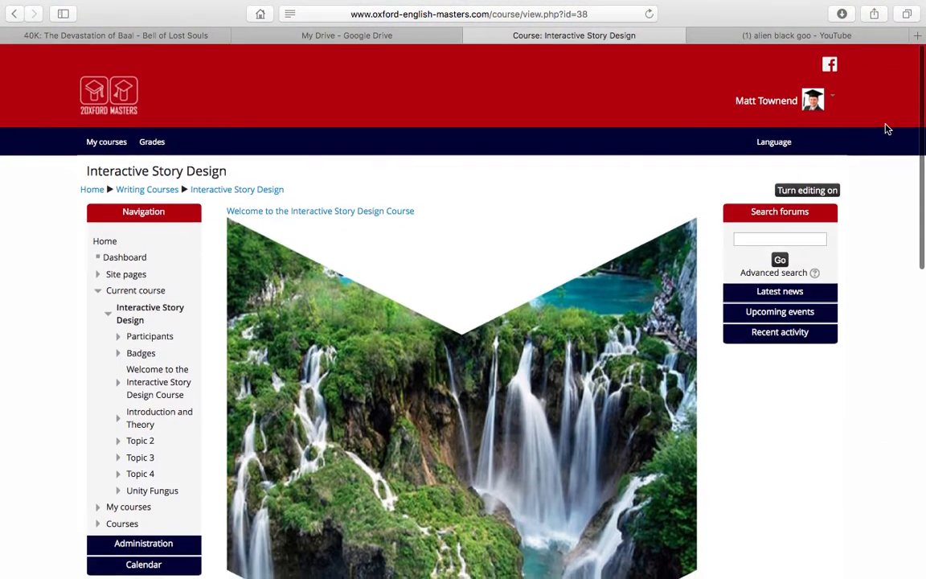
Step: Turn on editing for the Interactive Story Design course and add a Lesson activity to Topic 2
{"action": "left_click", "coordinate": [813, 193]}
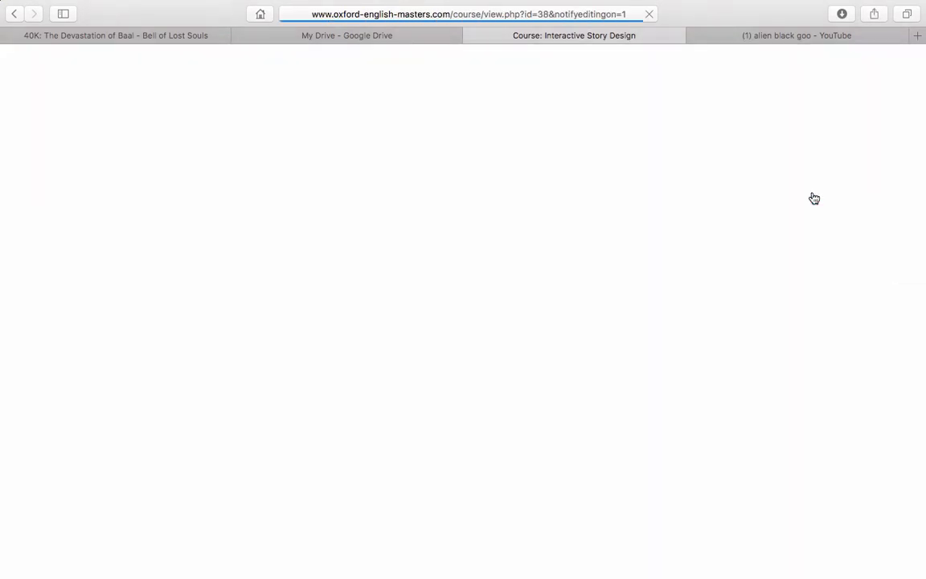
{"action": "scroll", "coordinate": [648, 207], "scroll_direction": "down", "scroll_amount": 3}
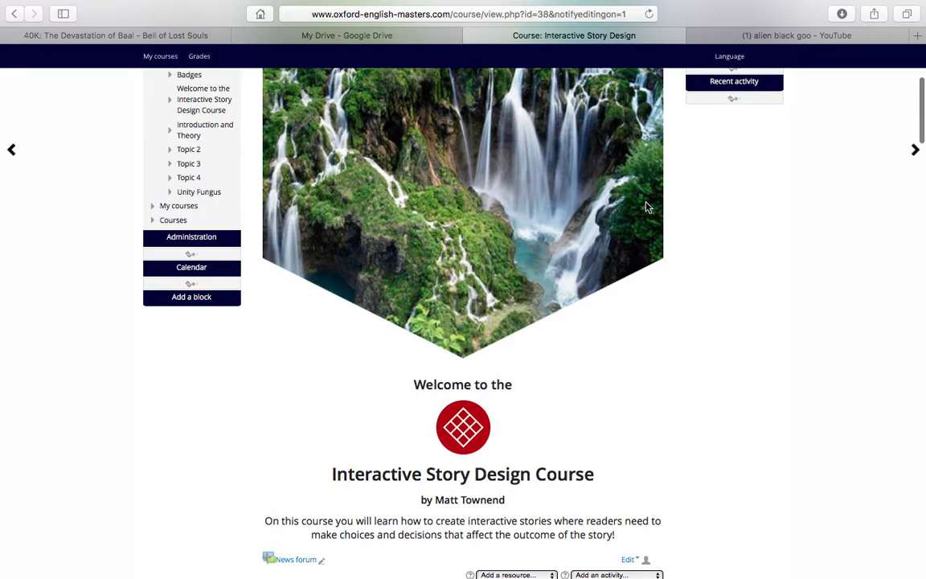
{"action": "scroll", "coordinate": [648, 207], "scroll_direction": "down", "scroll_amount": 5}
{"action": "scroll", "coordinate": [648, 207], "scroll_direction": "down", "scroll_amount": 15}
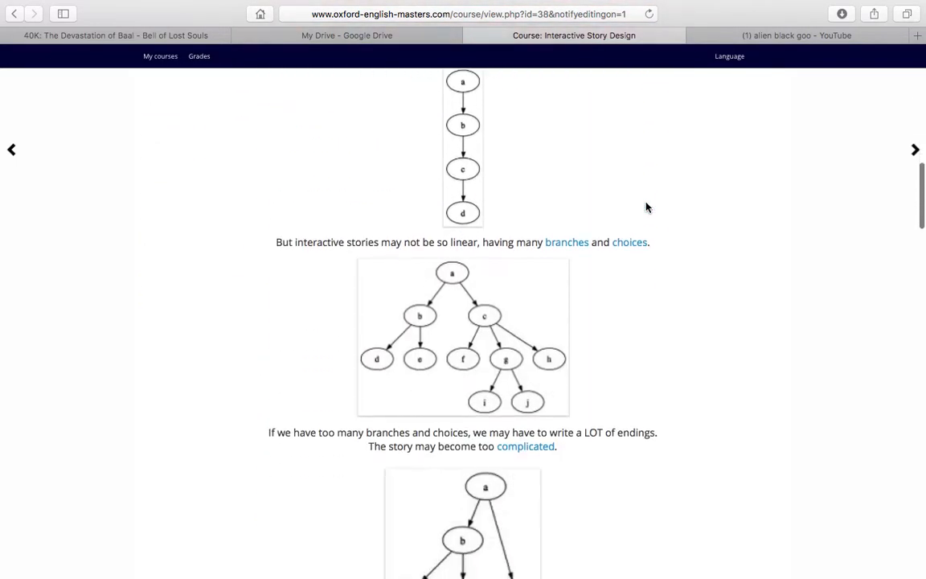
{"action": "scroll", "coordinate": [648, 208], "scroll_direction": "down", "scroll_amount": 20}
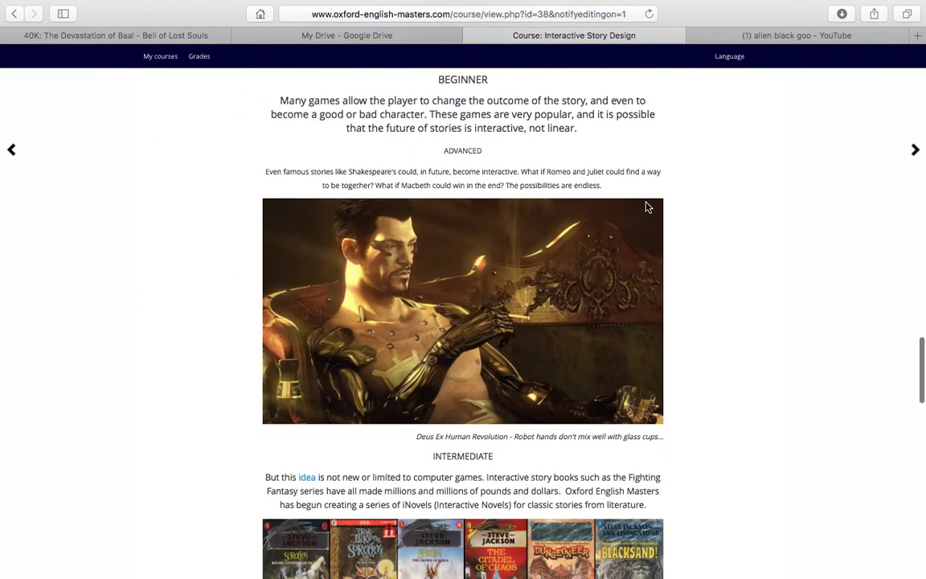
{"action": "scroll", "coordinate": [648, 207], "scroll_direction": "up", "scroll_amount": 2}
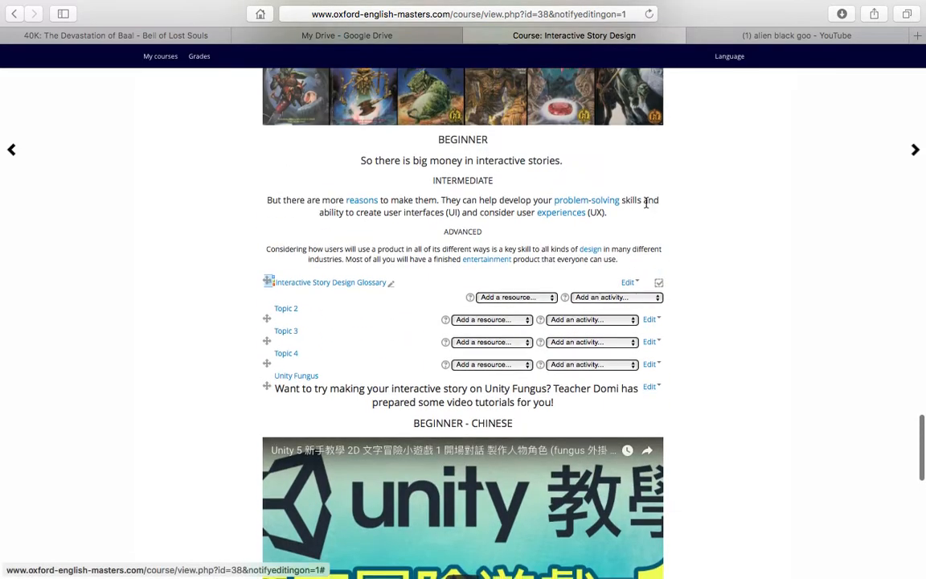
{"action": "scroll", "coordinate": [647, 201], "scroll_direction": "up", "scroll_amount": 5}
{"action": "scroll", "coordinate": [426, 256], "scroll_direction": "down", "scroll_amount": 2}
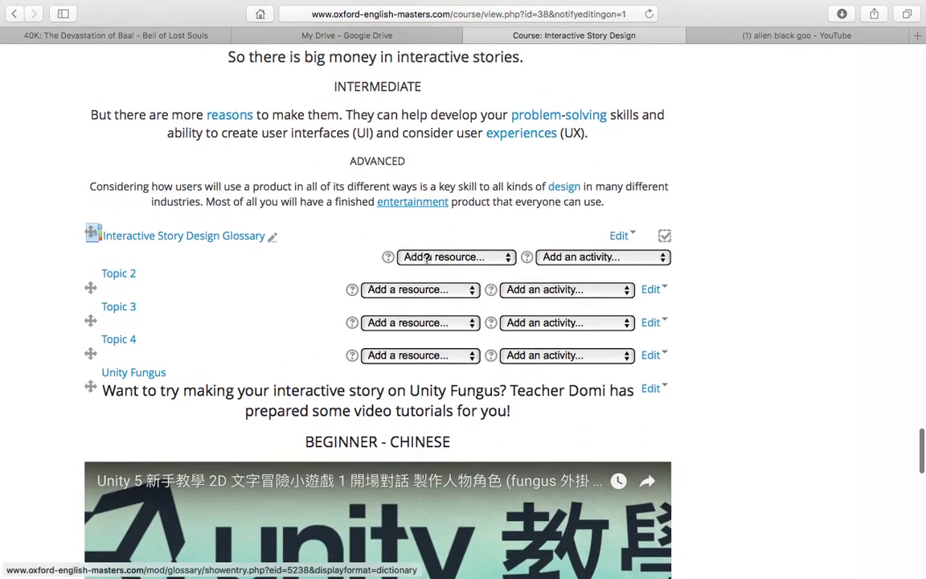
{"action": "left_click", "coordinate": [555, 293]}
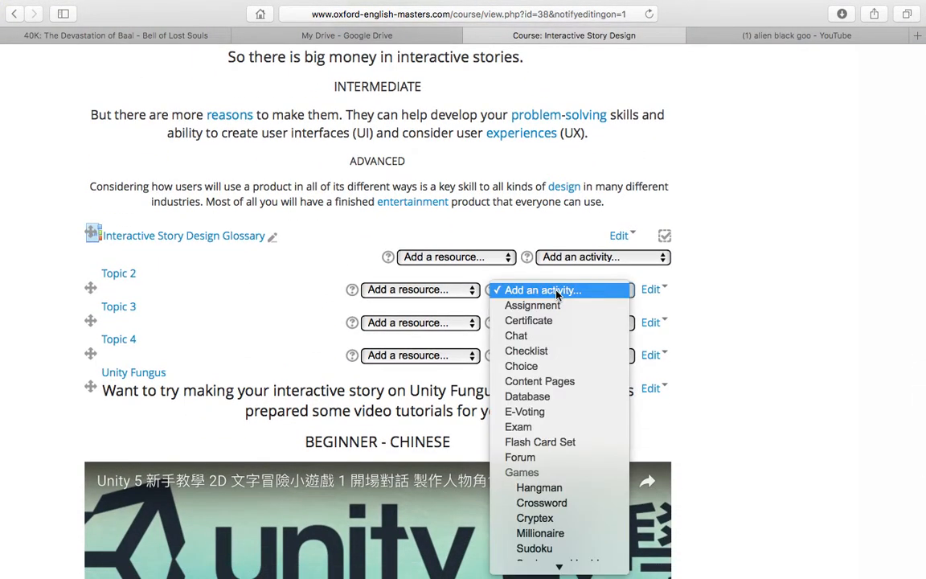
{"action": "scroll", "coordinate": [559, 539], "scroll_direction": "down", "scroll_amount": 5}
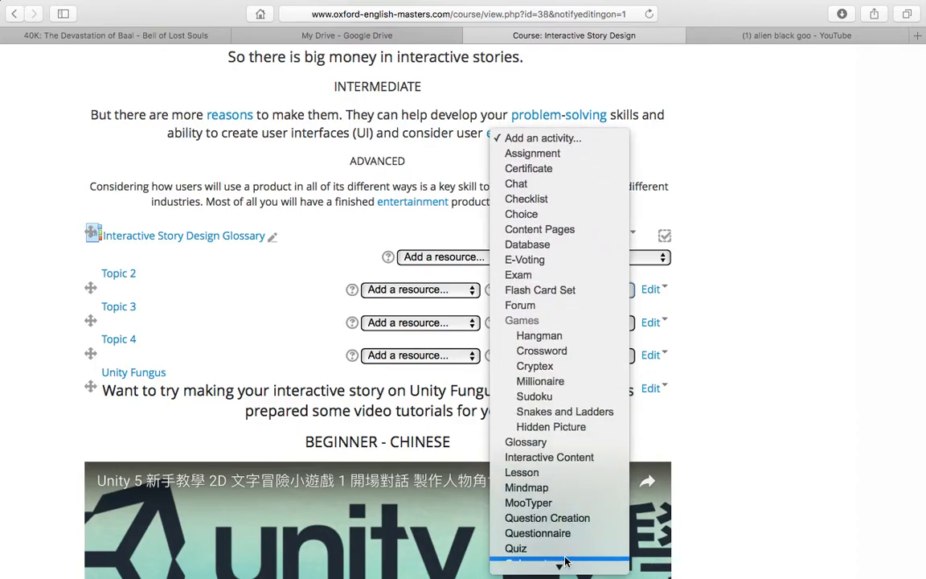
{"action": "left_click", "coordinate": [538, 473]}
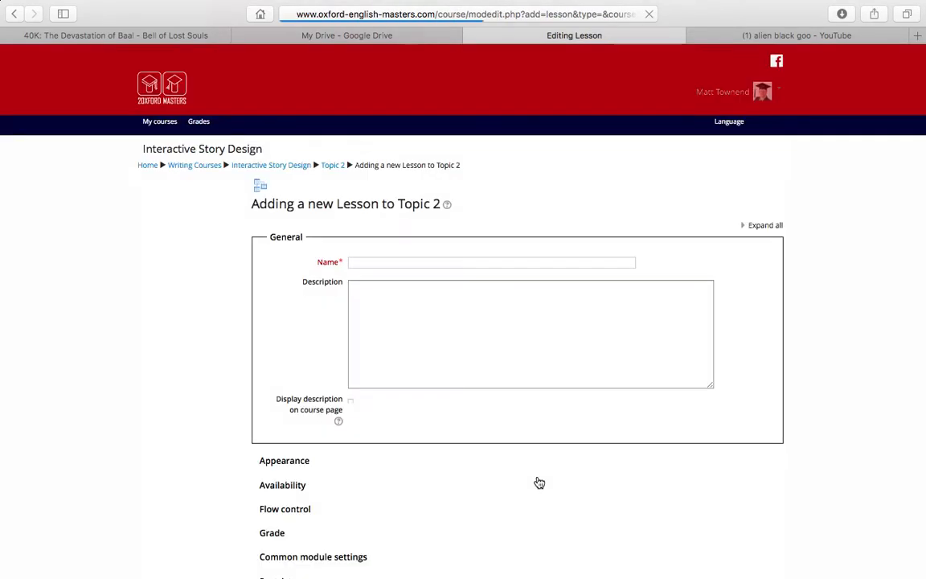
Step: Name the new lesson "Test Interactive Story"
{"action": "scroll", "coordinate": [544, 442], "scroll_direction": "down", "scroll_amount": 2}
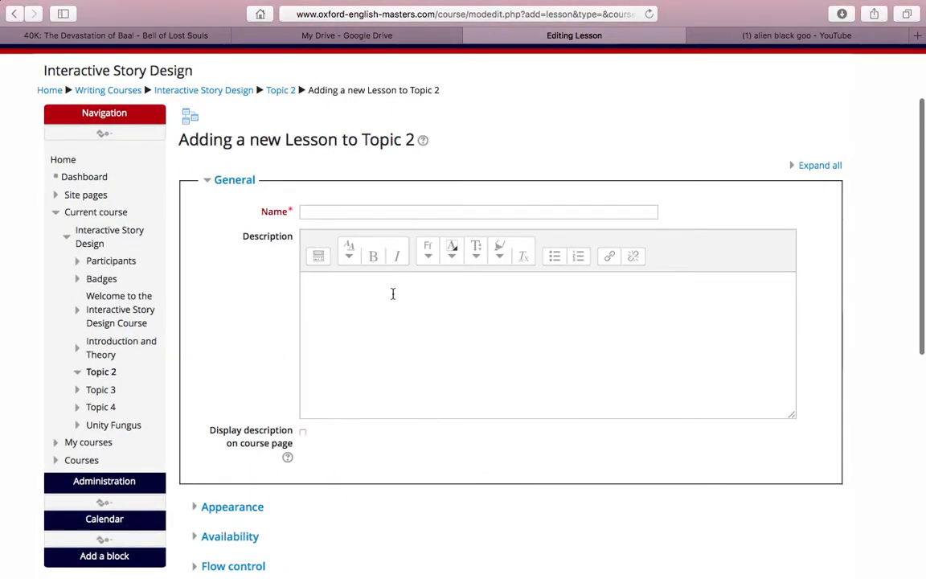
{"action": "left_click", "coordinate": [304, 212]}
{"action": "type", "text": "Test l"}
{"action": "type", "text": "nter"}
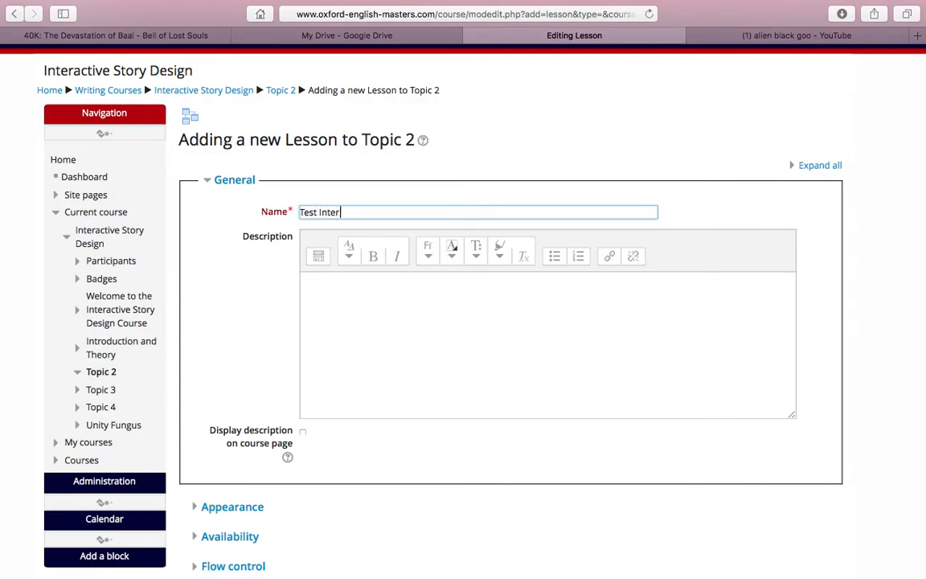
{"action": "type", "text": "active Story"}
Step: Expand the lesson's Grade settings and review the points, scoring and re-take options
{"action": "scroll", "coordinate": [331, 362], "scroll_direction": "down", "scroll_amount": 3}
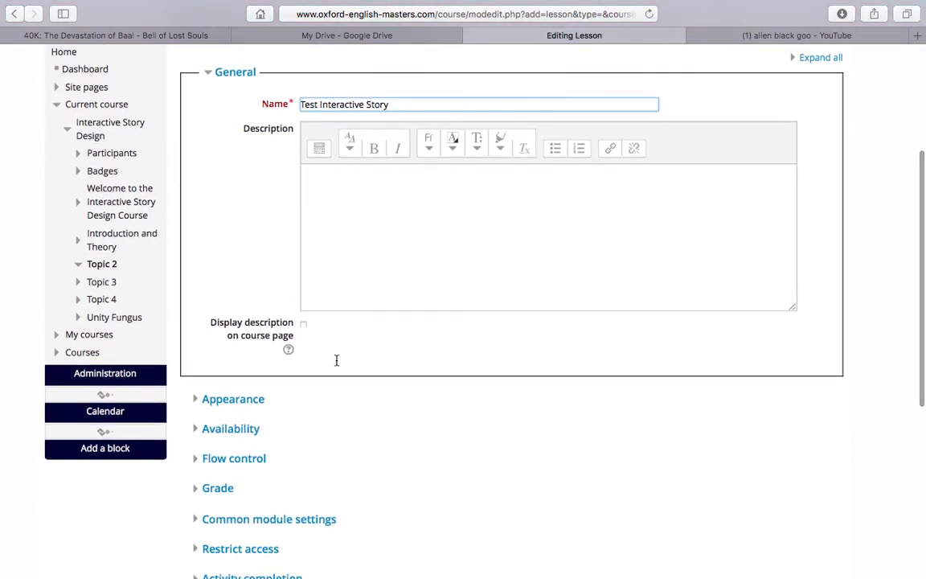
{"action": "scroll", "coordinate": [312, 388], "scroll_direction": "down", "scroll_amount": 2}
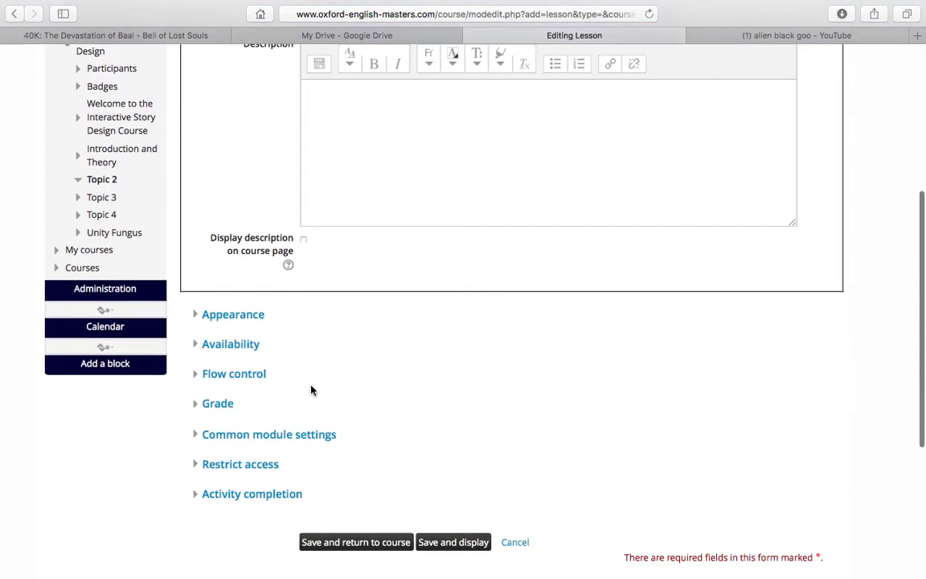
{"action": "left_click", "coordinate": [221, 405]}
{"action": "scroll", "coordinate": [391, 369], "scroll_direction": "down", "scroll_amount": 2}
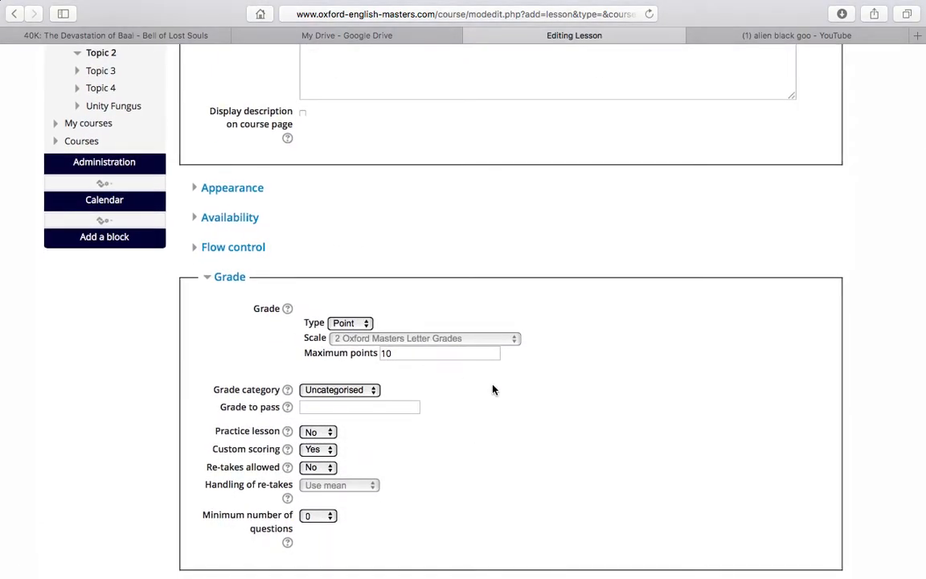
{"action": "scroll", "coordinate": [493, 386], "scroll_direction": "up", "scroll_amount": 1}
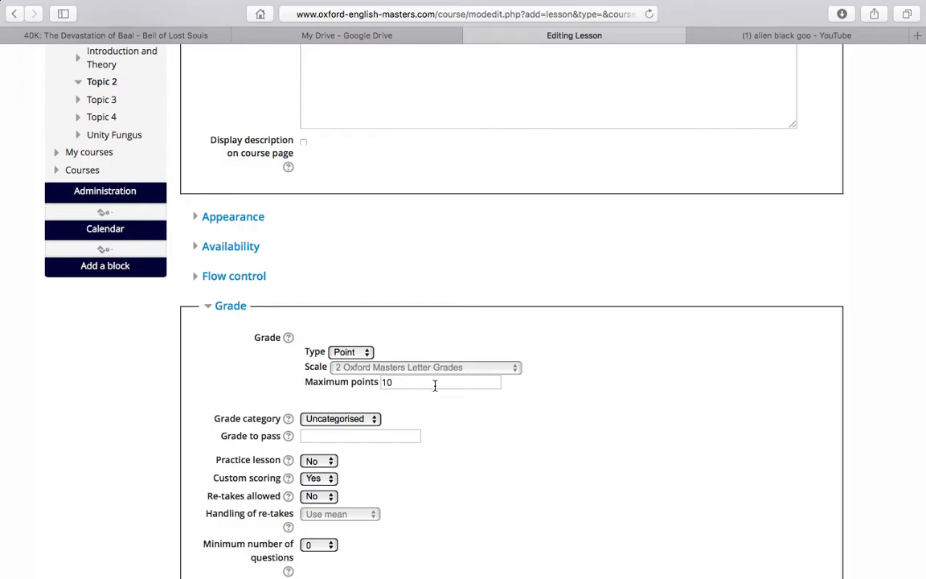
Step: Expand the Flow control settings and review the student review, question retry and maximum attempts options
{"action": "left_click", "coordinate": [206, 278]}
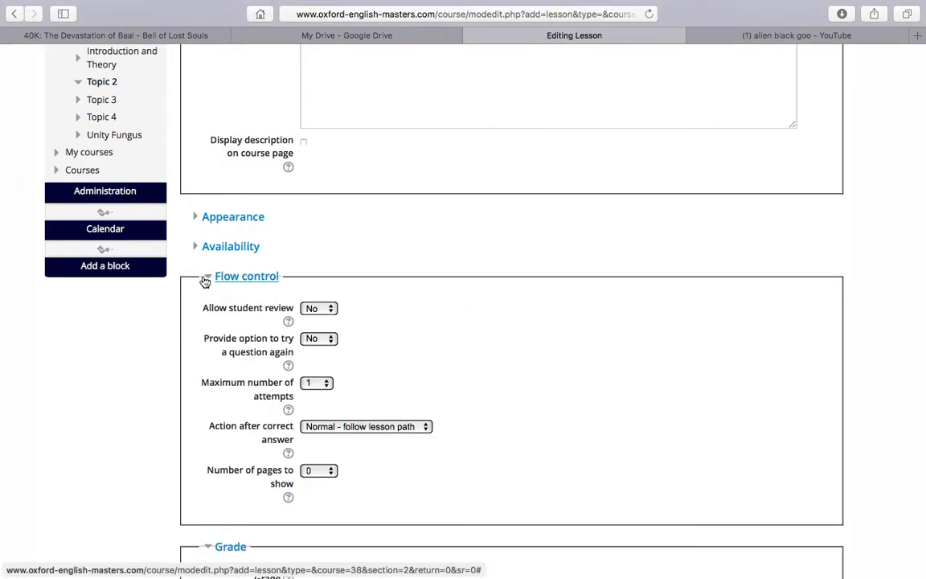
{"action": "scroll", "coordinate": [374, 279], "scroll_direction": "down", "scroll_amount": 2}
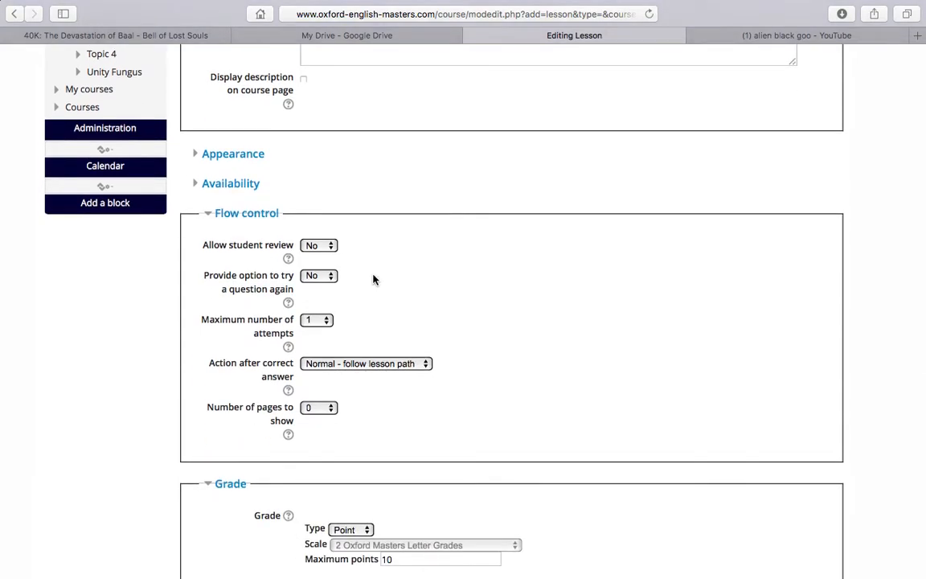
{"action": "scroll", "coordinate": [374, 280], "scroll_direction": "down", "scroll_amount": 1}
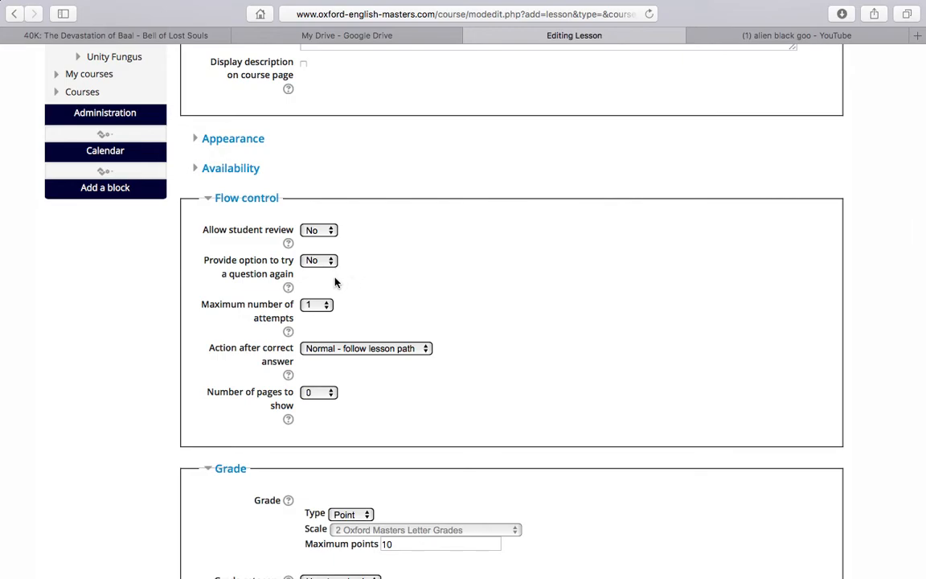
{"action": "scroll", "coordinate": [385, 276], "scroll_direction": "down", "scroll_amount": 2}
{"action": "scroll", "coordinate": [385, 277], "scroll_direction": "down", "scroll_amount": 2}
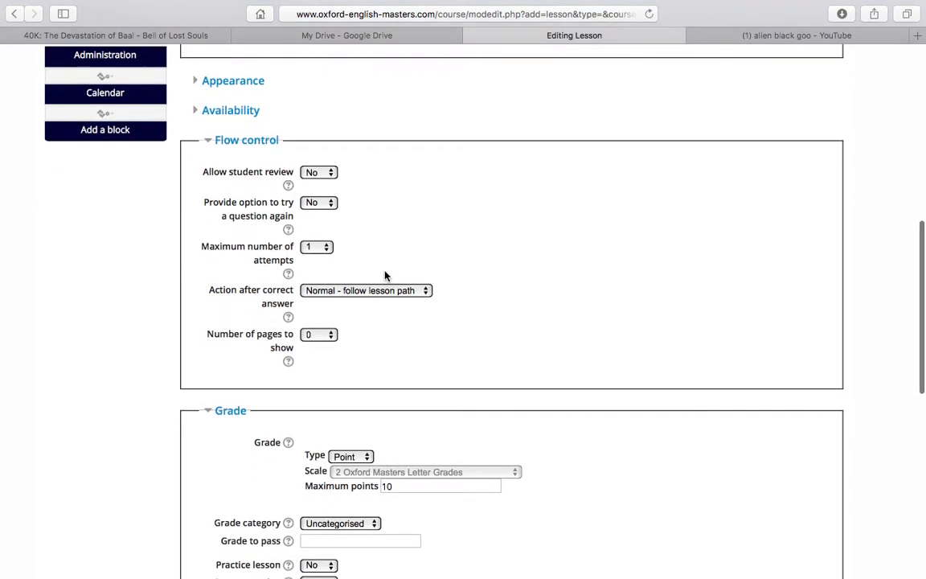
{"action": "scroll", "coordinate": [385, 276], "scroll_direction": "up", "scroll_amount": 2}
{"action": "scroll", "coordinate": [385, 277], "scroll_direction": "up", "scroll_amount": 2}
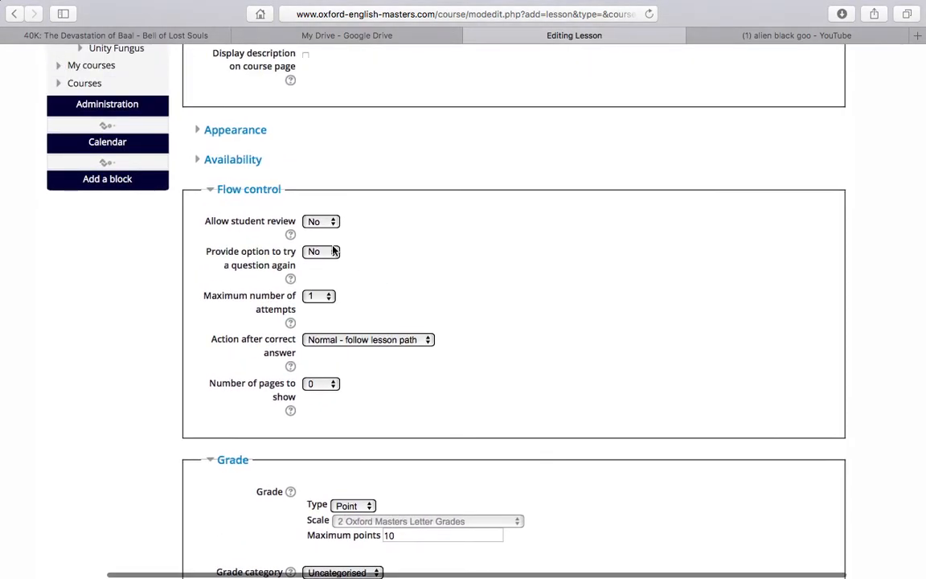
Step: Check the lesson's Appearance and Availability settings, and collapse both sections
{"action": "left_click", "coordinate": [242, 163]}
{"action": "left_click", "coordinate": [226, 132]}
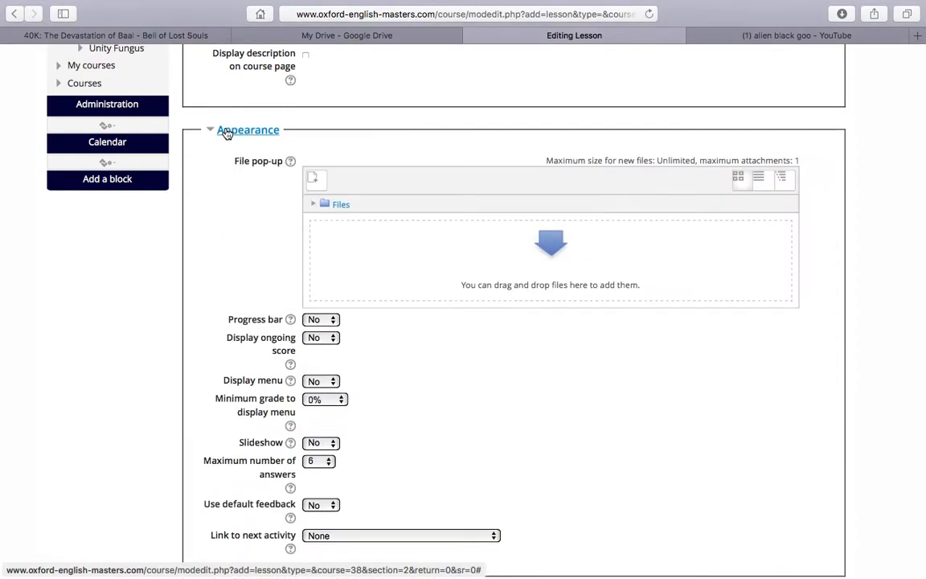
{"action": "left_click", "coordinate": [243, 130]}
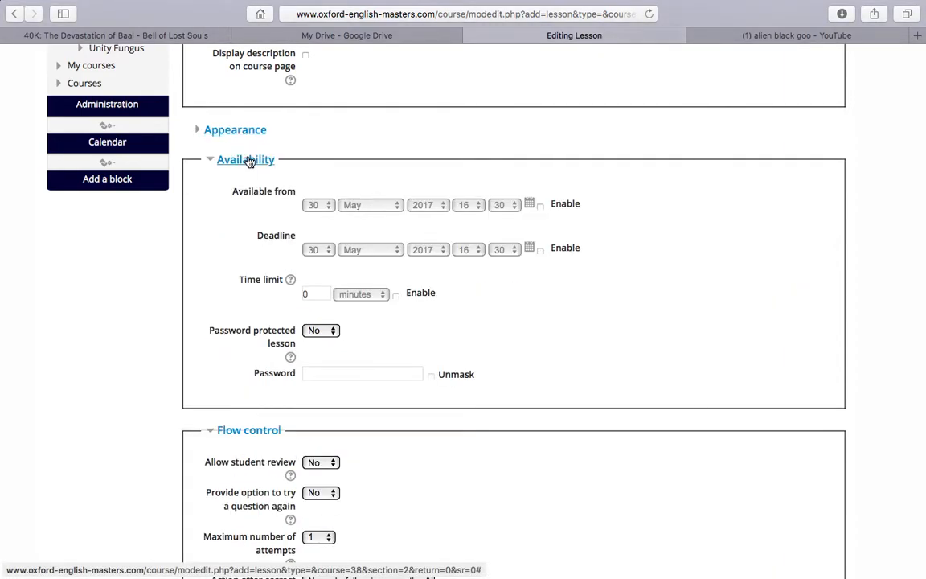
{"action": "left_click", "coordinate": [248, 160]}
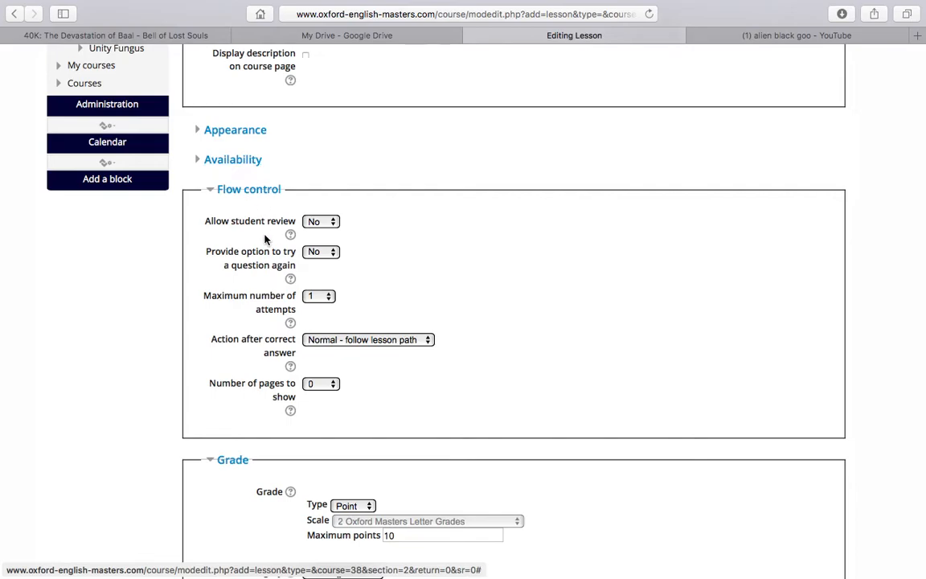
Step: Set completion tracking to "Show activity as complete when conditions are met", requiring students to view the activity and receive a grade
{"action": "scroll", "coordinate": [264, 238], "scroll_direction": "down", "scroll_amount": 5}
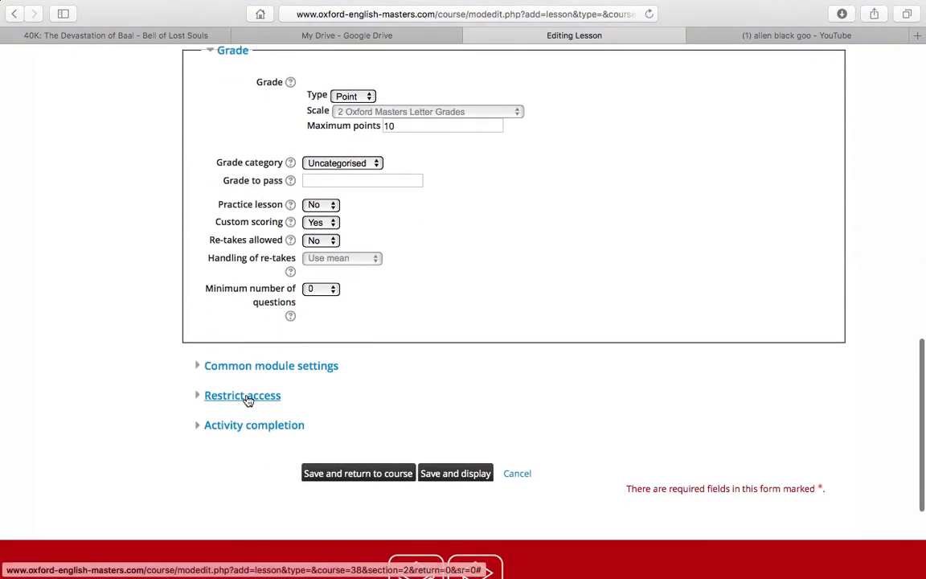
{"action": "left_click", "coordinate": [243, 428]}
{"action": "scroll", "coordinate": [469, 340], "scroll_direction": "down", "scroll_amount": 3}
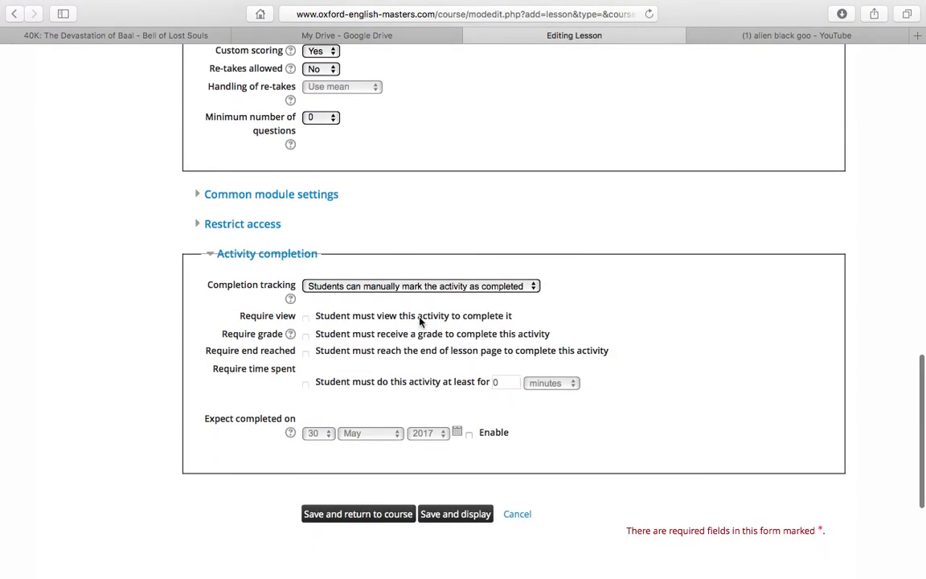
{"action": "left_click", "coordinate": [340, 284]}
{"action": "left_click", "coordinate": [322, 303]}
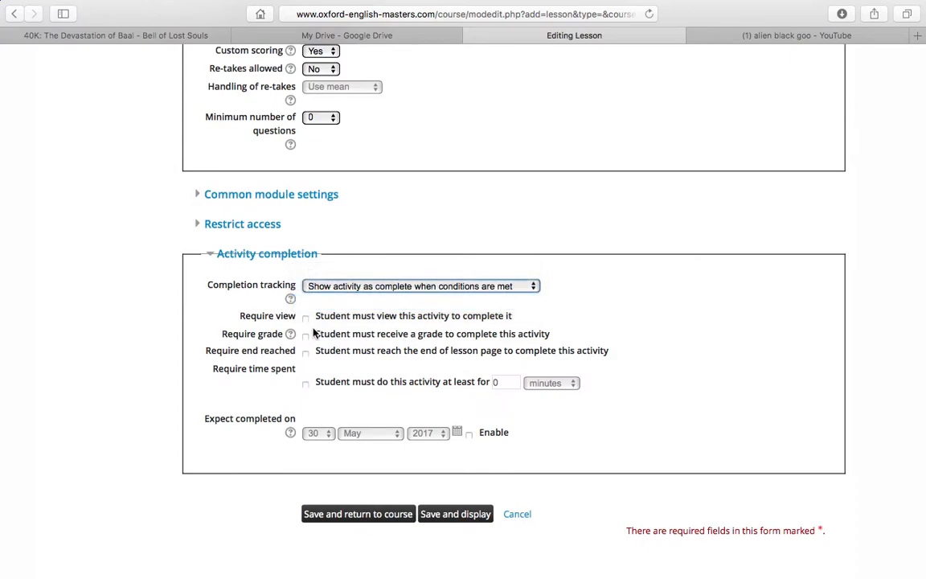
{"action": "left_click", "coordinate": [306, 318]}
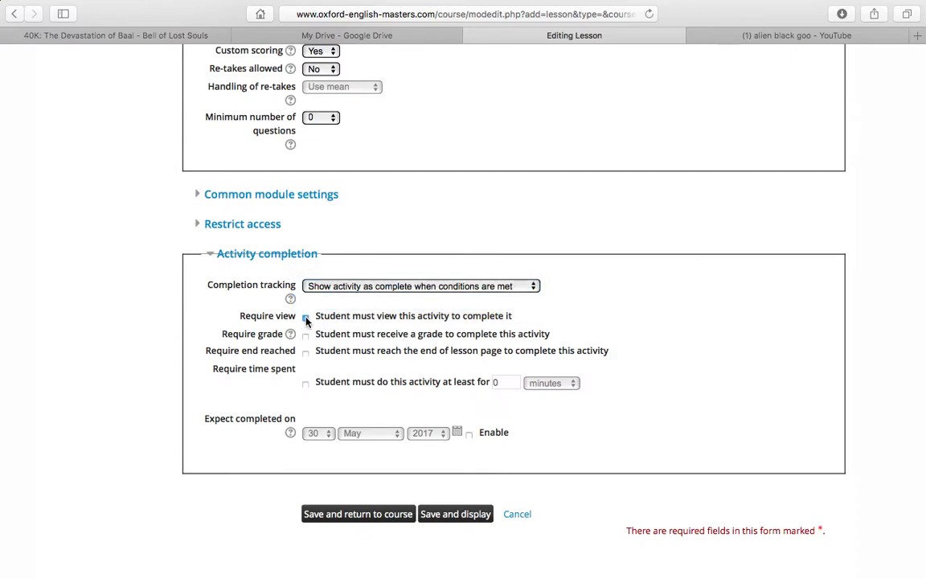
{"action": "left_click", "coordinate": [306, 335]}
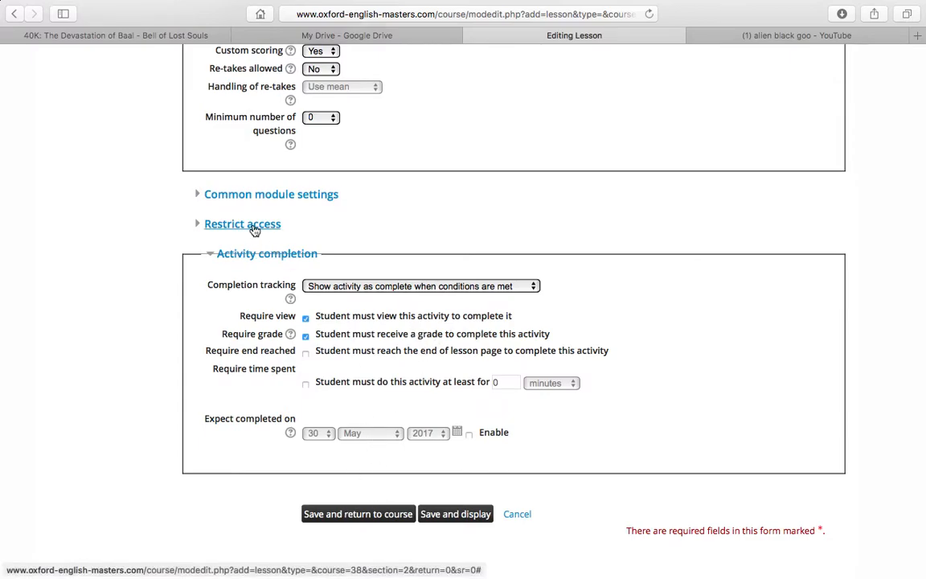
Step: Check the Common module settings, and go back over the completion conditions and the Grade section's re-take options
{"action": "left_click", "coordinate": [270, 197]}
{"action": "left_click", "coordinate": [269, 201]}
{"action": "scroll", "coordinate": [407, 348], "scroll_direction": "down", "scroll_amount": 2}
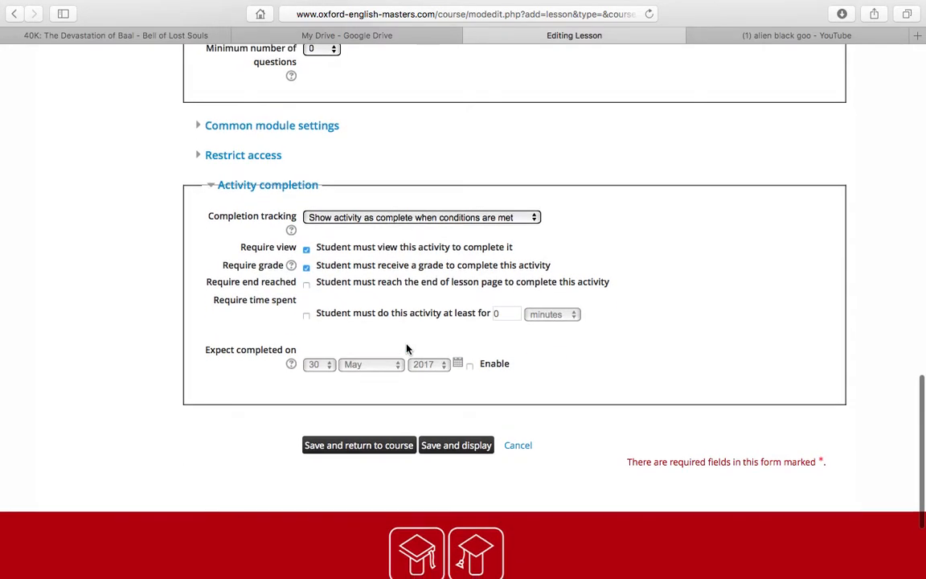
{"action": "scroll", "coordinate": [378, 426], "scroll_direction": "up", "scroll_amount": 2}
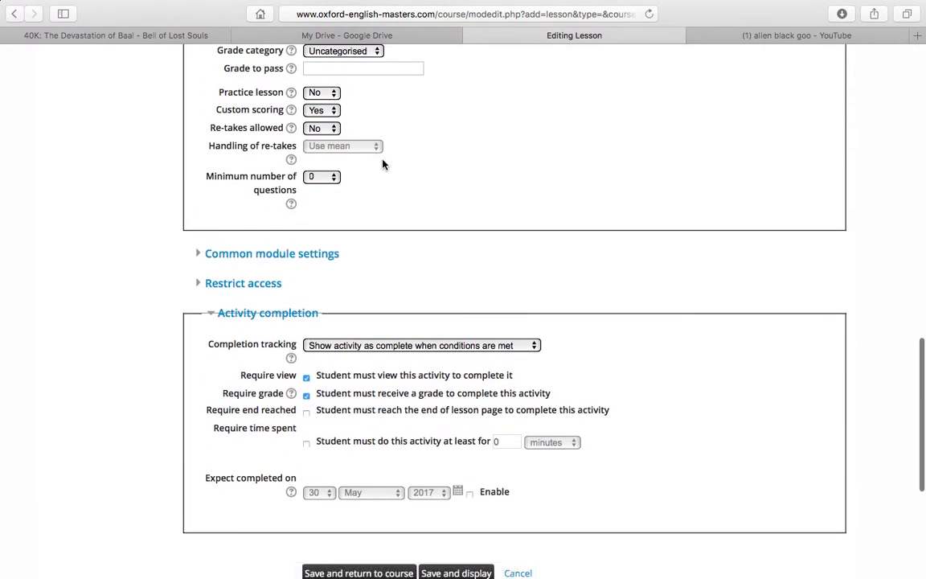
{"action": "scroll", "coordinate": [378, 161], "scroll_direction": "up", "scroll_amount": 1}
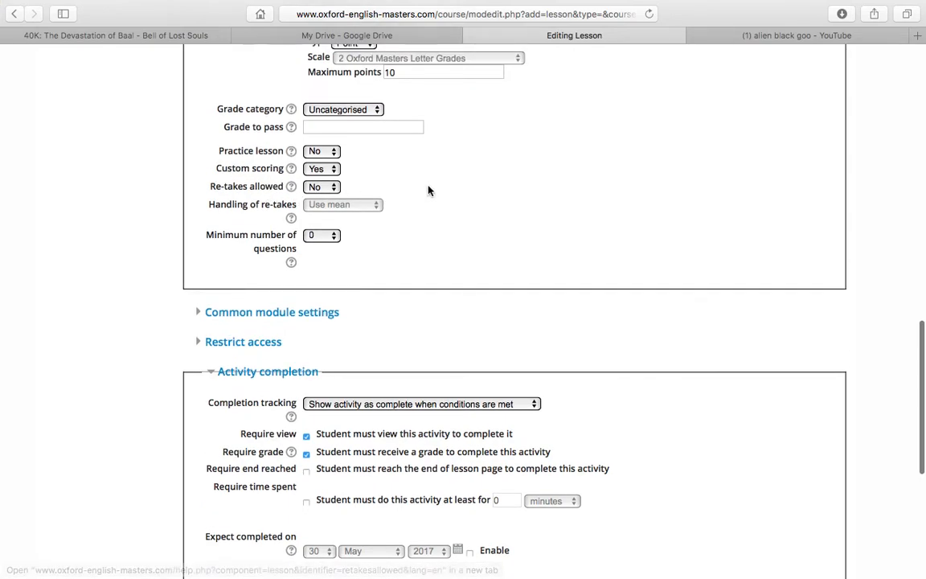
Step: Allow re-takes in the lesson's Grade settings, and check the re-take handling options, leaving "Use mean" selected
{"action": "scroll", "coordinate": [427, 190], "scroll_direction": "up", "scroll_amount": 1}
{"action": "left_click", "coordinate": [321, 234]}
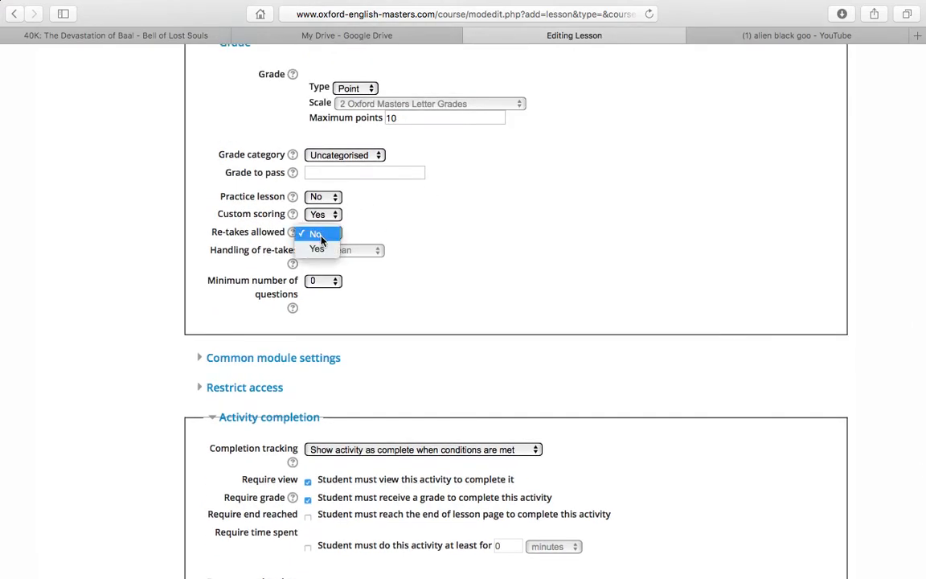
{"action": "left_click", "coordinate": [354, 250]}
{"action": "scroll", "coordinate": [422, 269], "scroll_direction": "up", "scroll_amount": 1}
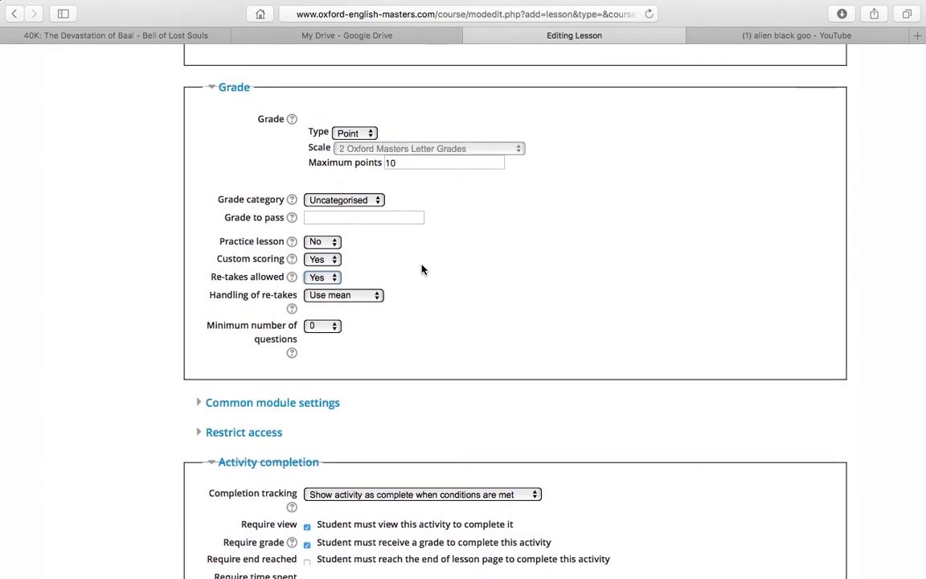
{"action": "scroll", "coordinate": [422, 269], "scroll_direction": "up", "scroll_amount": 1}
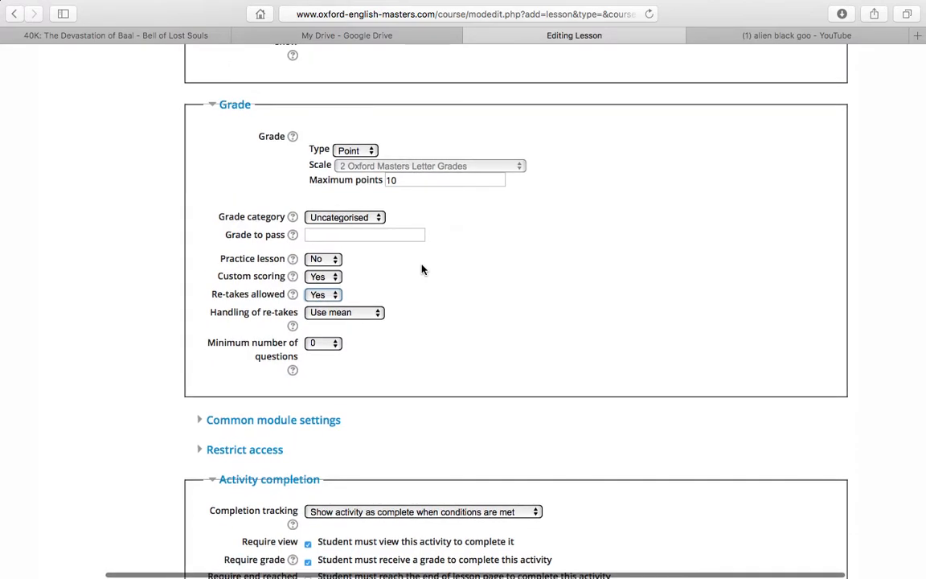
{"action": "left_click", "coordinate": [362, 313]}
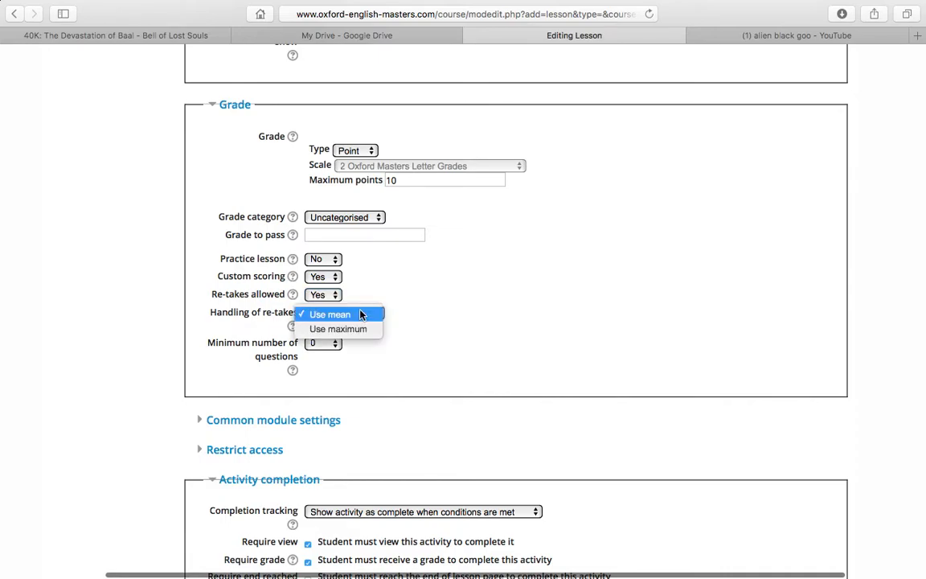
{"action": "left_click", "coordinate": [429, 313]}
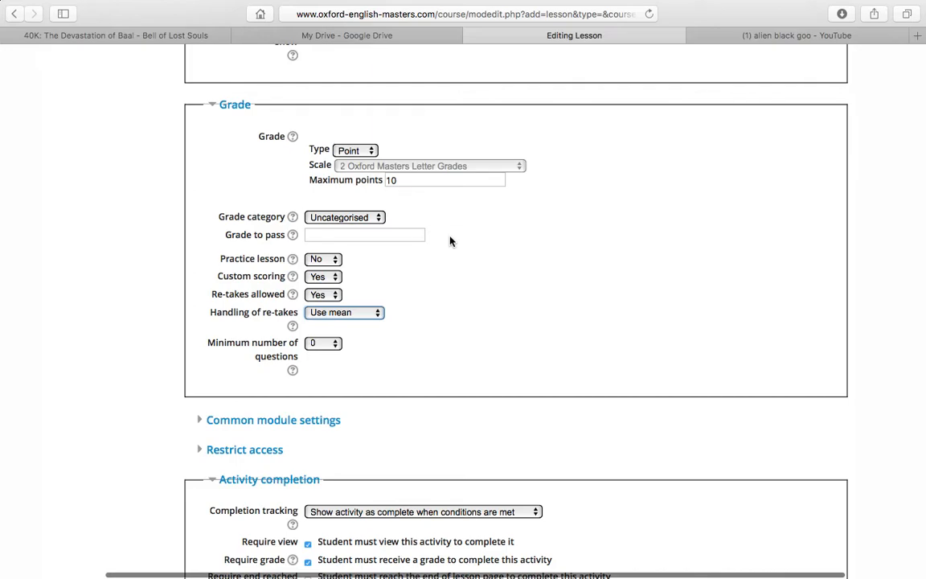
Step: Save the lesson settings and return to the course page
{"action": "scroll", "coordinate": [451, 239], "scroll_direction": "down", "scroll_amount": 1}
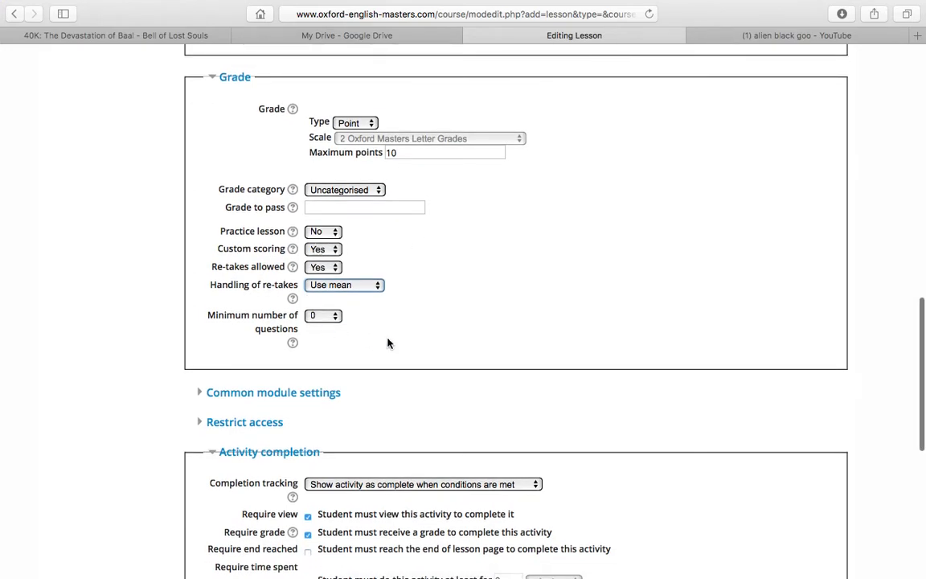
{"action": "scroll", "coordinate": [416, 346], "scroll_direction": "down", "scroll_amount": 6}
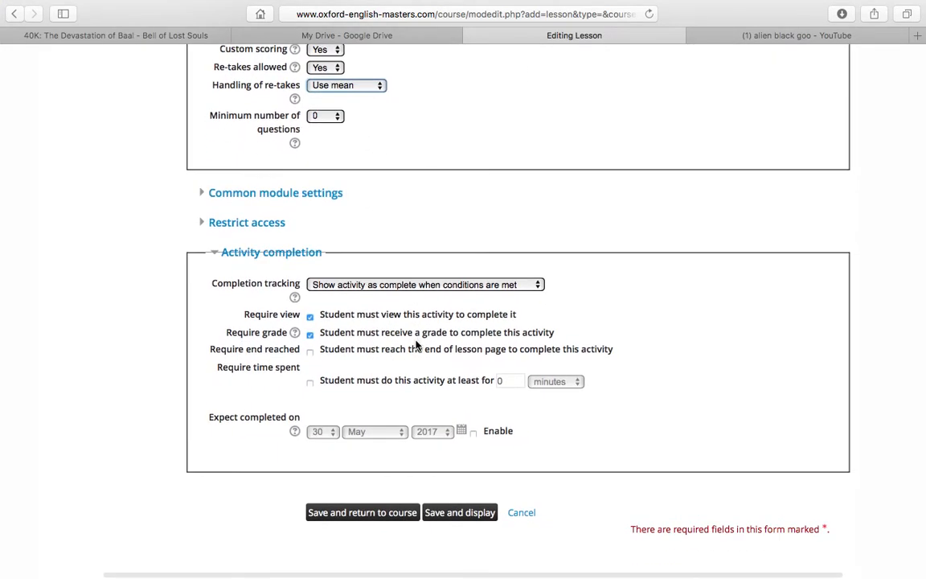
{"action": "scroll", "coordinate": [416, 345], "scroll_direction": "down", "scroll_amount": 4}
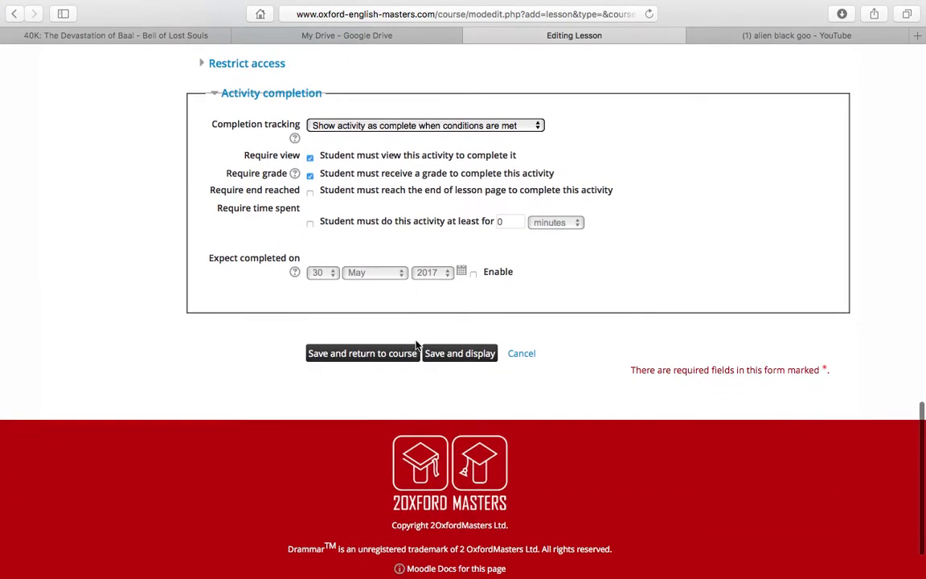
{"action": "left_click", "coordinate": [360, 353]}
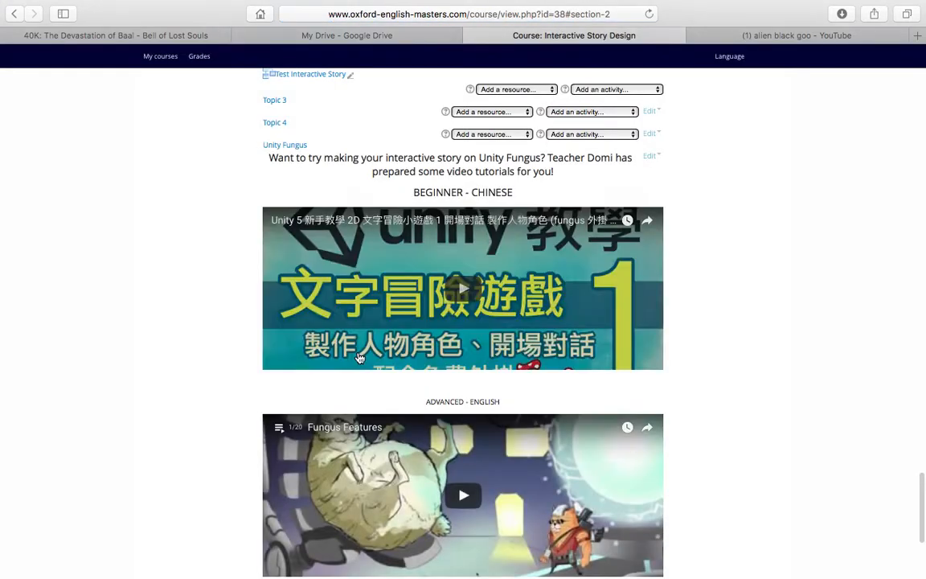
Step: Open the Test Interactive Story lesson from Topic 2 of the course
{"action": "scroll", "coordinate": [360, 358], "scroll_direction": "up", "scroll_amount": 3}
{"action": "scroll", "coordinate": [360, 359], "scroll_direction": "up", "scroll_amount": 3}
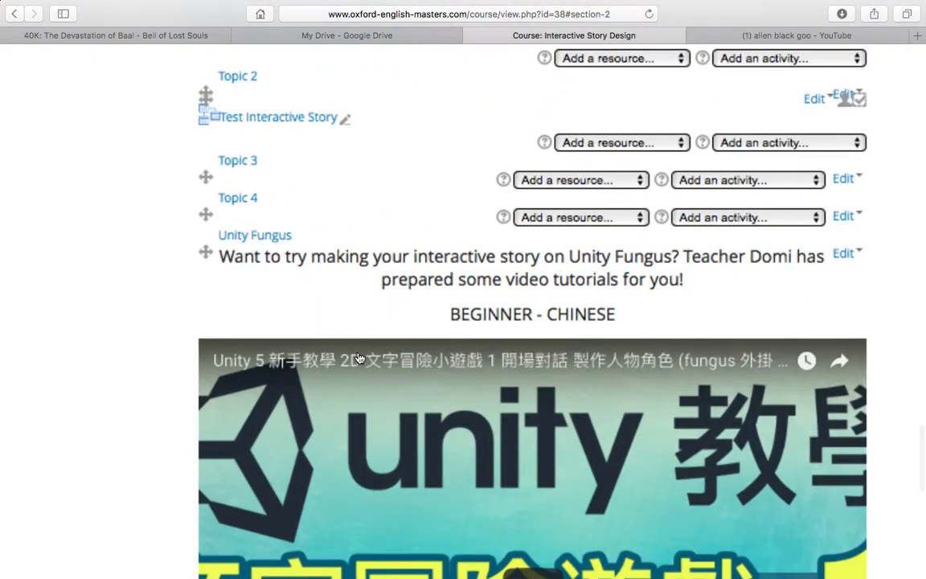
{"action": "scroll", "coordinate": [359, 359], "scroll_direction": "up", "scroll_amount": 2}
{"action": "left_click", "coordinate": [277, 197]}
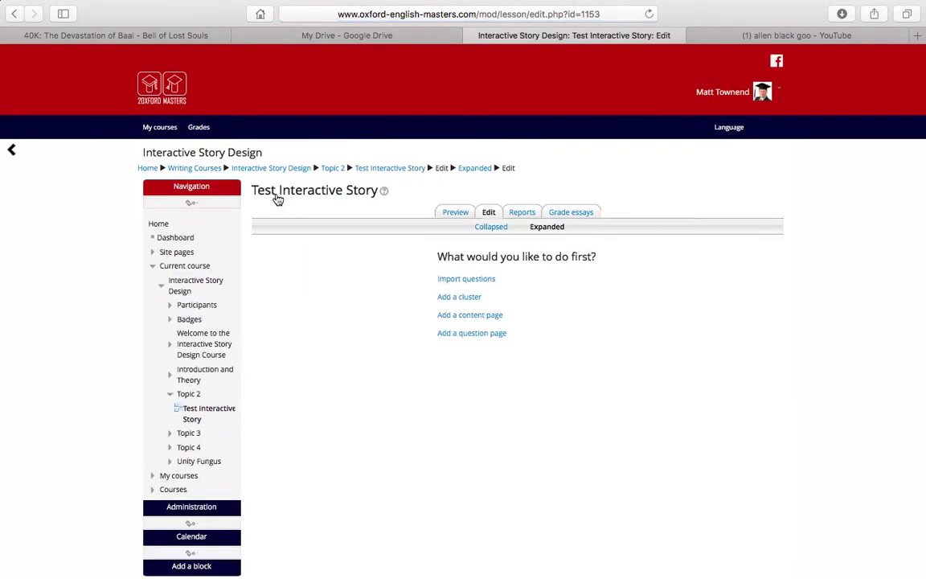
Step: Add a content page to the lesson and title it "The Castle"
{"action": "scroll", "coordinate": [560, 279], "scroll_direction": "up", "scroll_amount": 5}
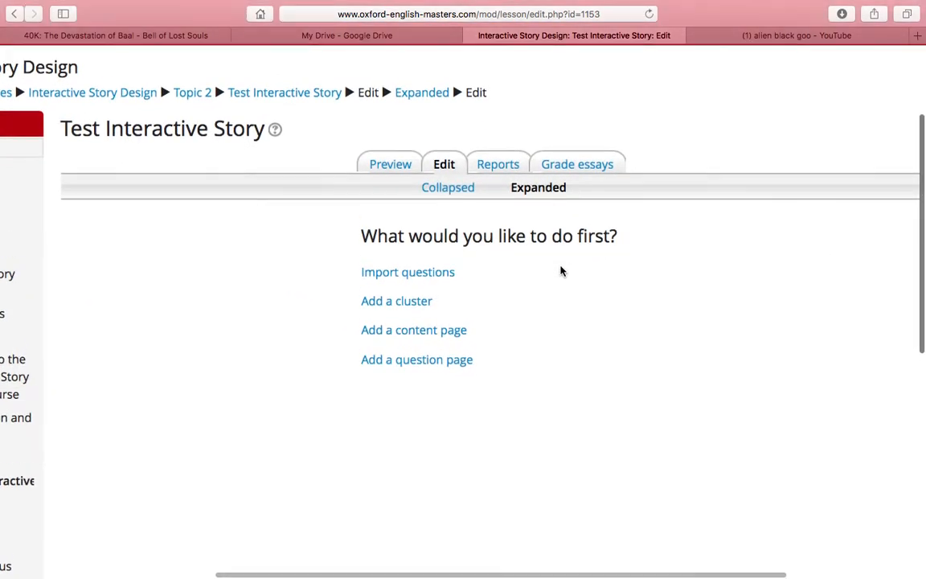
{"action": "scroll", "coordinate": [560, 271], "scroll_direction": "right", "scroll_amount": 3}
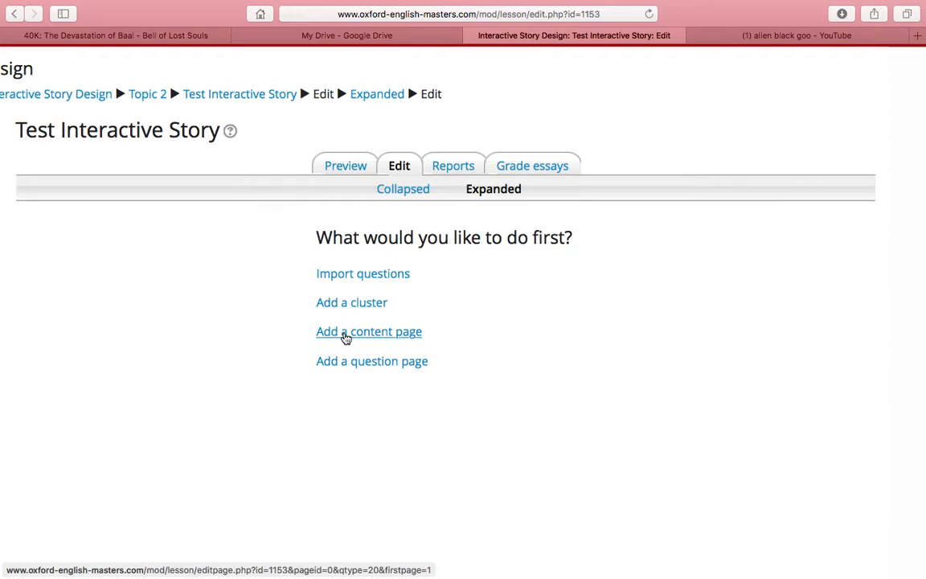
{"action": "left_click", "coordinate": [366, 338]}
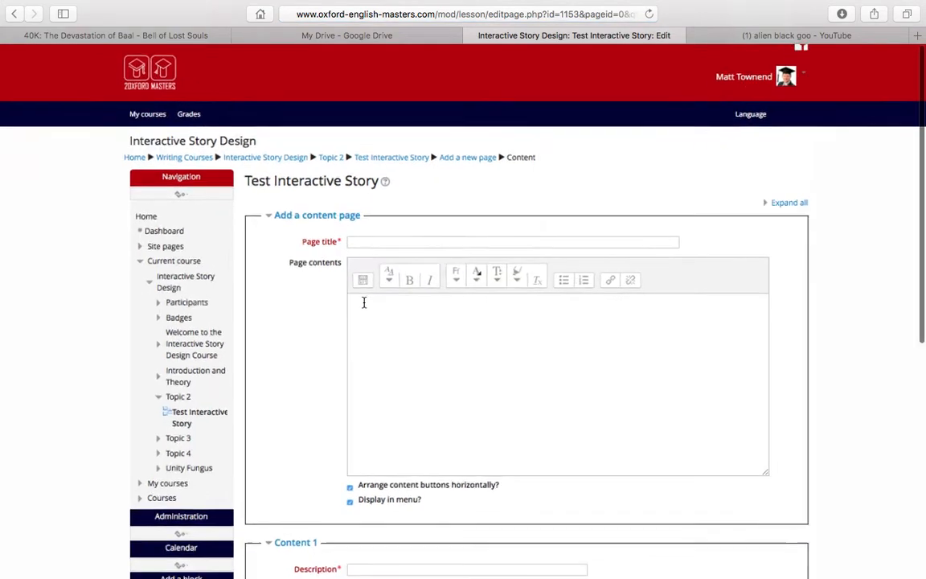
{"action": "scroll", "coordinate": [507, 422], "scroll_direction": "up", "scroll_amount": 3}
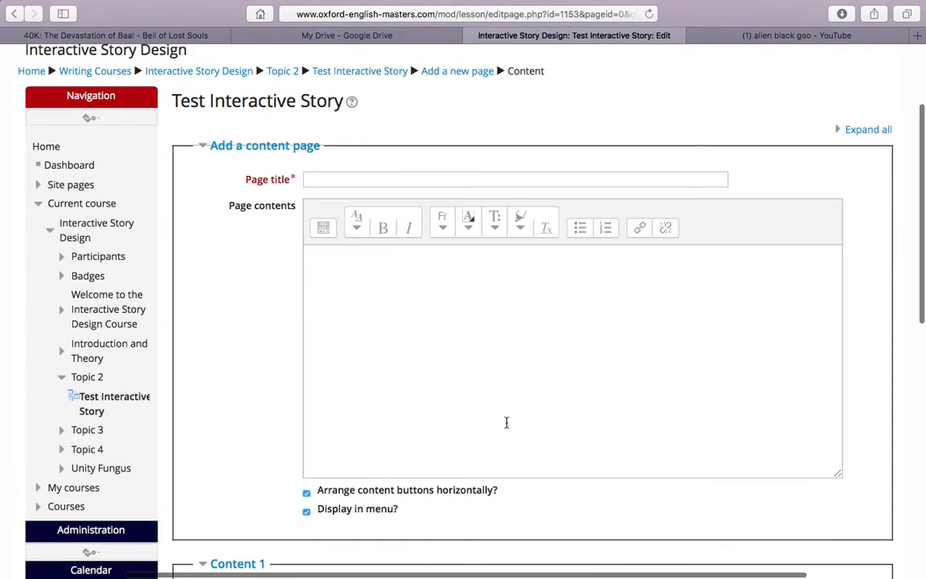
{"action": "scroll", "coordinate": [507, 422], "scroll_direction": "right", "scroll_amount": 2}
{"action": "left_click", "coordinate": [265, 179]}
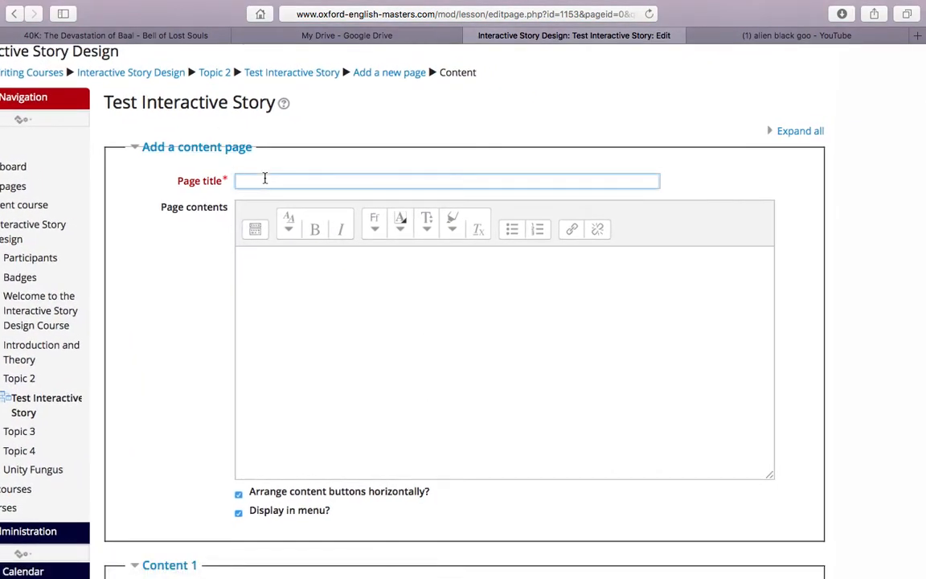
{"action": "type", "text": "The Castle"}
Step: Begin the page contents with "The cast" and set that text's font size to large
{"action": "scroll", "coordinate": [285, 286], "scroll_direction": "down", "scroll_amount": 2}
{"action": "left_click", "coordinate": [286, 285]}
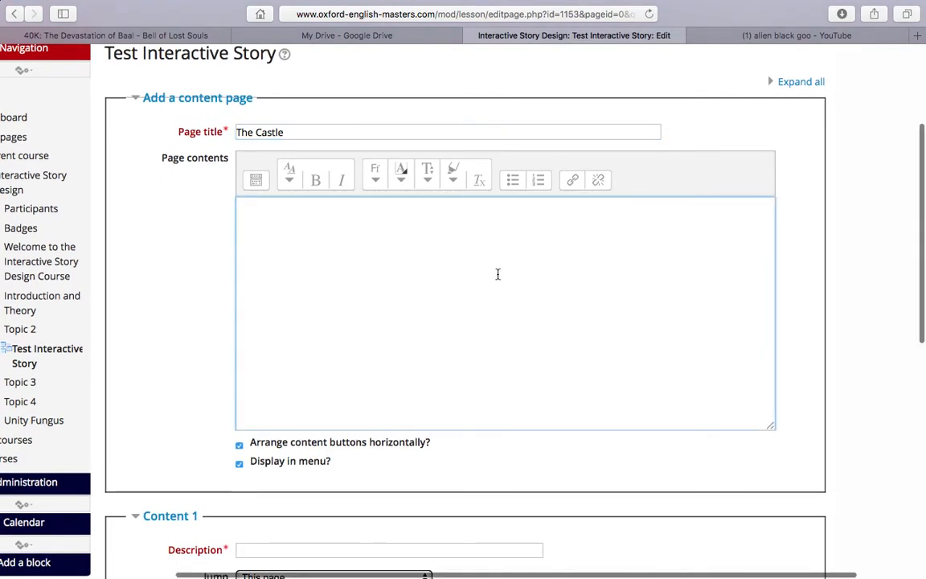
{"action": "scroll", "coordinate": [498, 277], "scroll_direction": "down", "scroll_amount": 1}
{"action": "type", "text": "The cast"}
{"action": "left_click_drag", "start_coordinate": [279, 201], "coordinate": [240, 201]}
{"action": "left_click", "coordinate": [430, 174]}
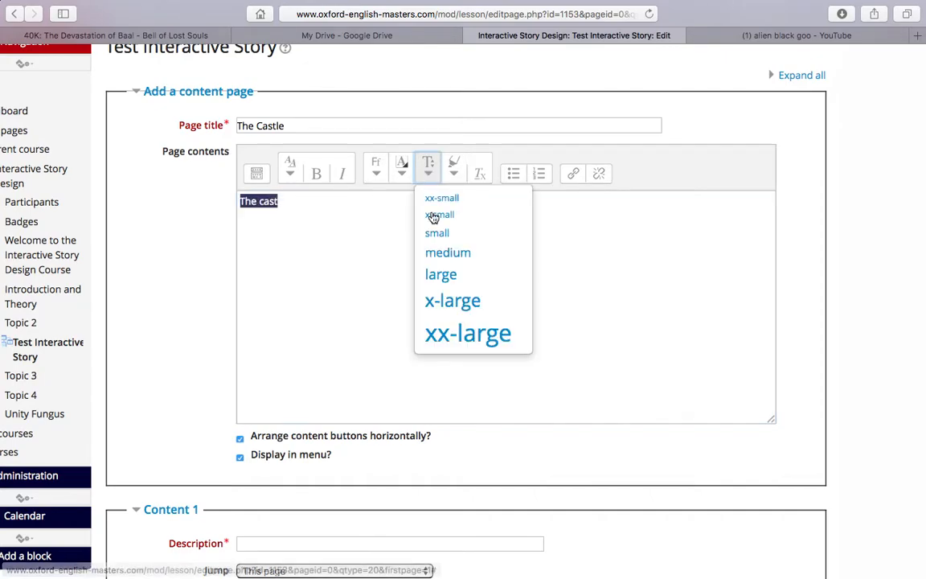
{"action": "left_click", "coordinate": [446, 275]}
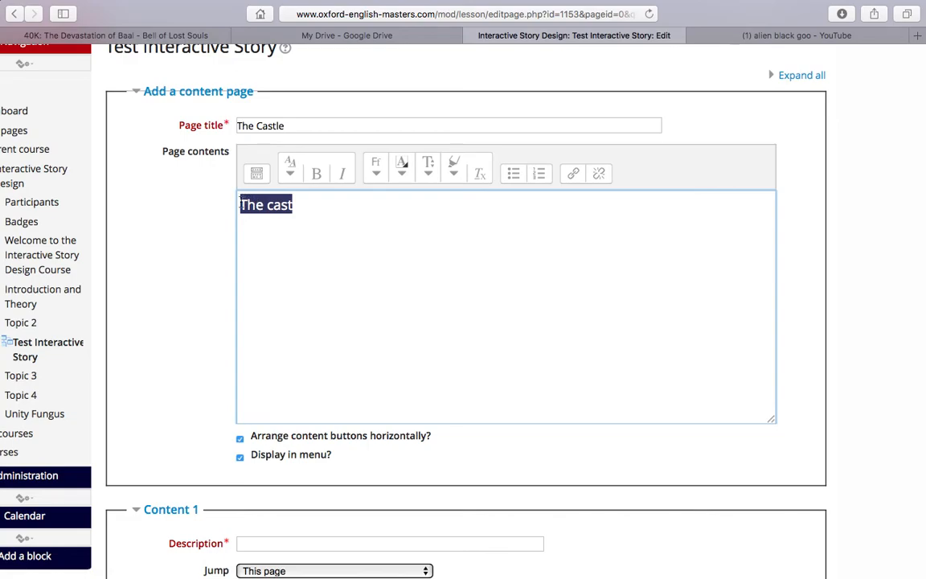
Step: Remove the leading spaces in front of "The cast" in the page contents
{"action": "left_click", "coordinate": [337, 310]}
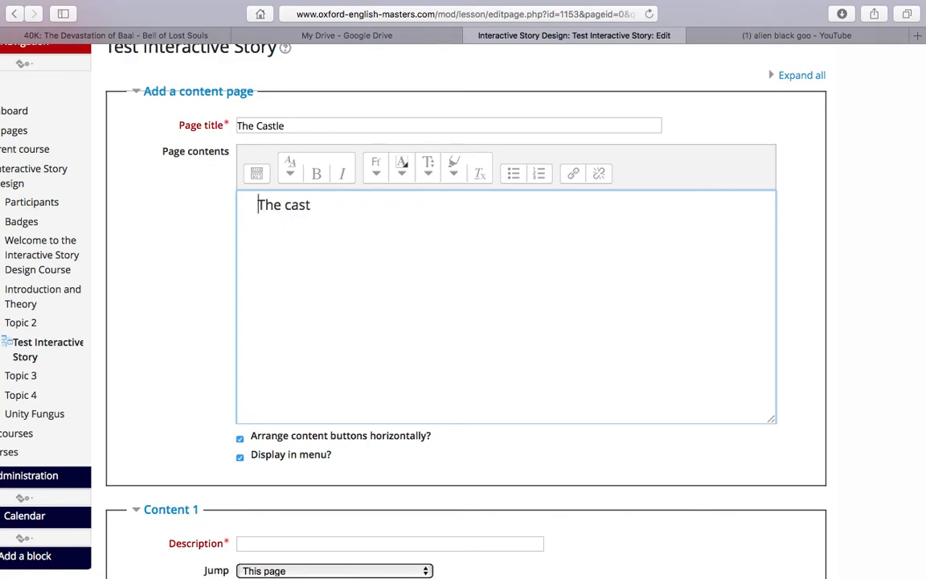
{"action": "key", "text": "BackSpace"}
{"action": "key", "text": "BackSpace"}
{"action": "key", "text": "BackSpace"}
{"action": "key", "text": "BackSpace"}
{"action": "key", "text": "BackSpace"}
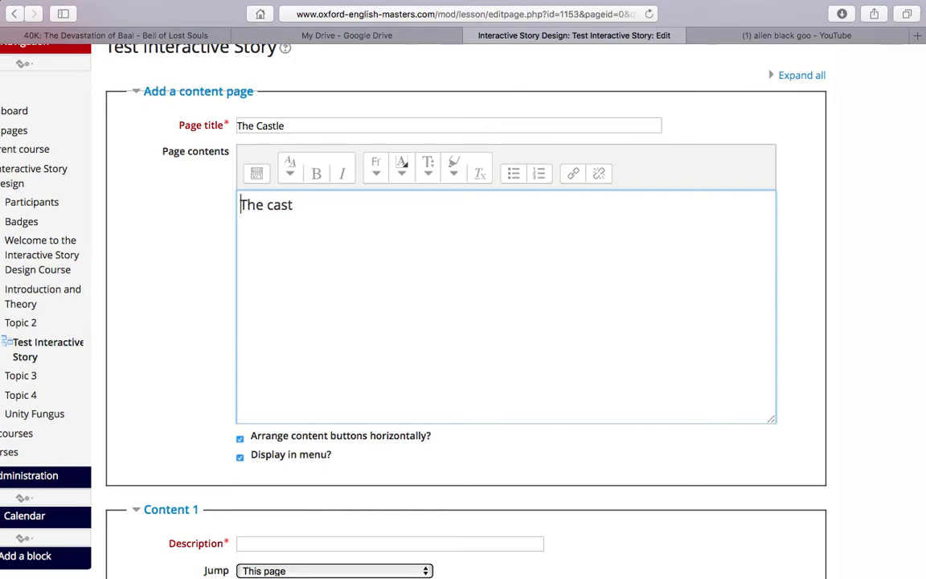
Step: Show the editor's extra formatting options, try indenting the "The cast" paragraph, and outdent it again
{"action": "left_click", "coordinate": [257, 173]}
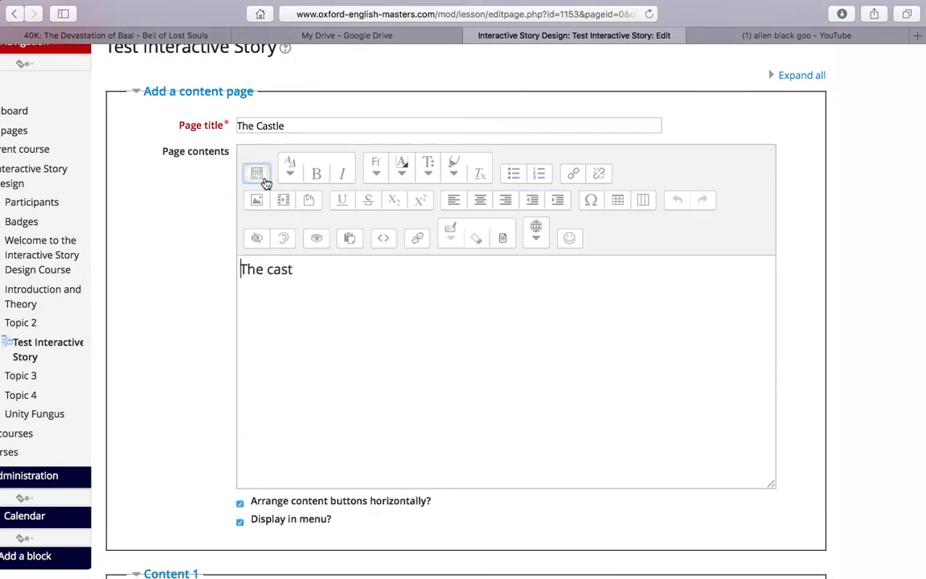
{"action": "left_click", "coordinate": [558, 201]}
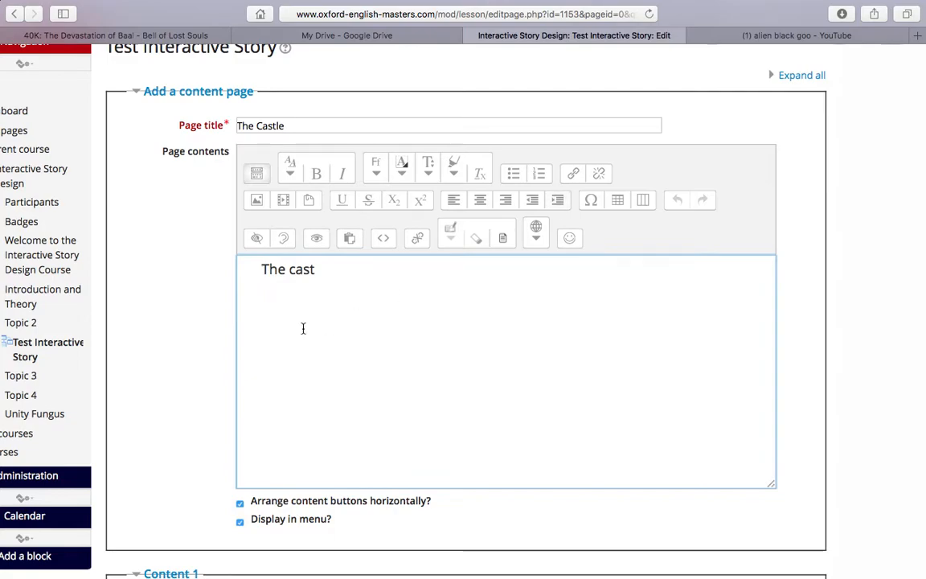
{"action": "left_click", "coordinate": [351, 277]}
{"action": "left_click", "coordinate": [258, 268]}
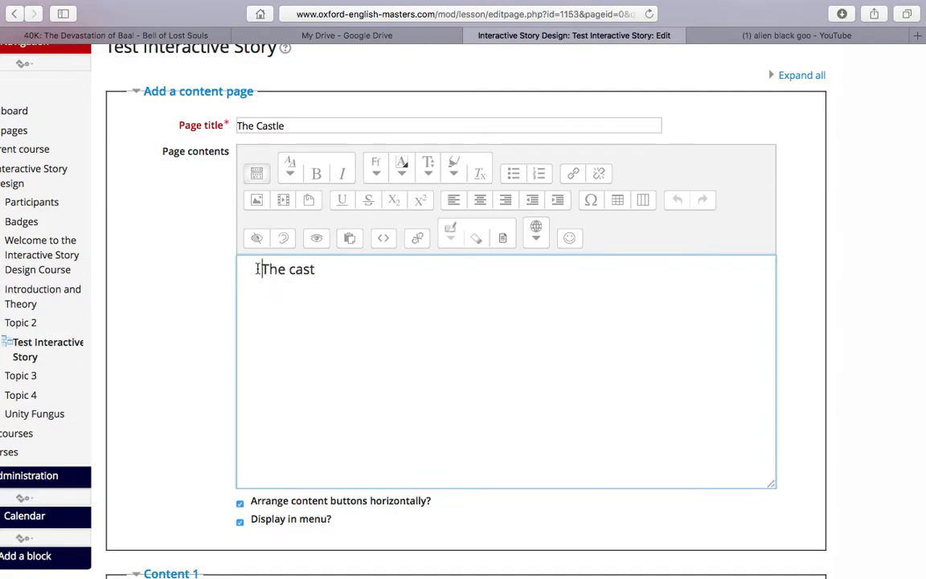
{"action": "left_click", "coordinate": [533, 201]}
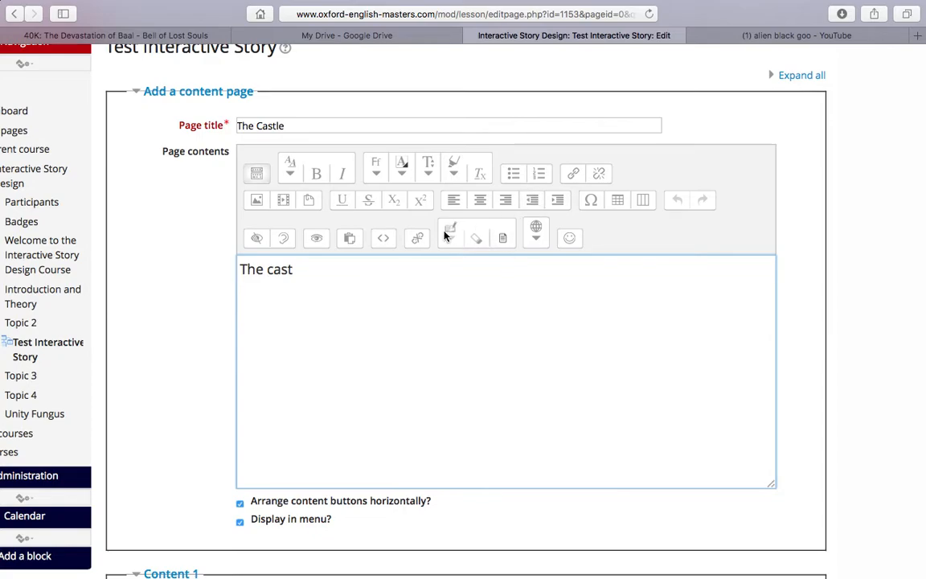
Step: Complete the first sentence, slightly indented, as "The castle stands on a mighty outcrop of rock known as The Devil's Tooth."
{"action": "left_click", "coordinate": [364, 264]}
{"action": "type", "text": "le st"}
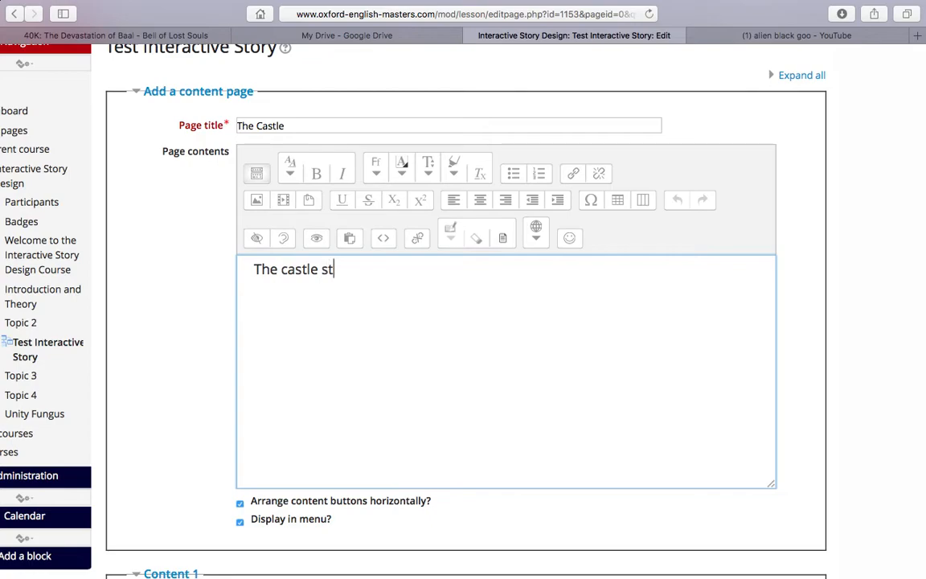
{"action": "type", "text": "ands on a "}
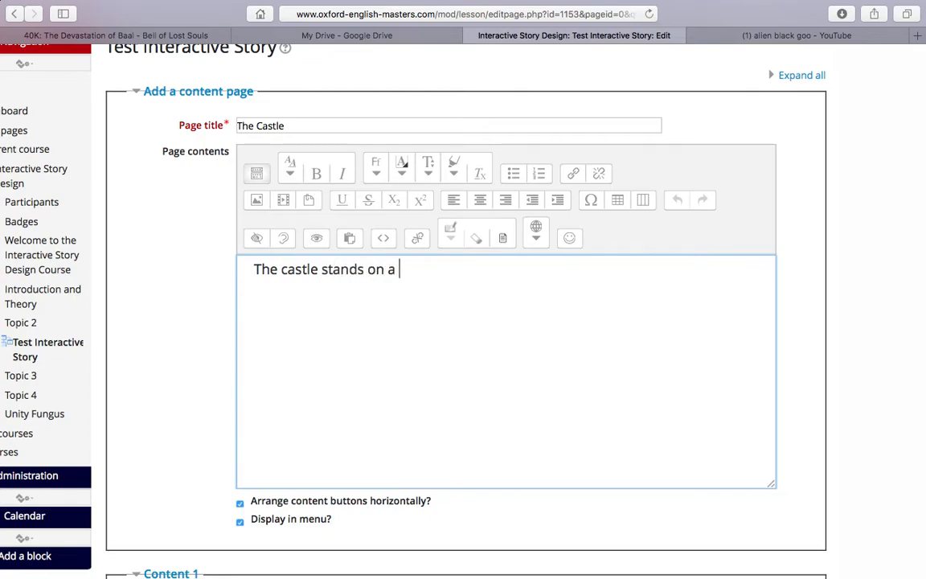
{"action": "type", "text": "mighty outcropnof"}
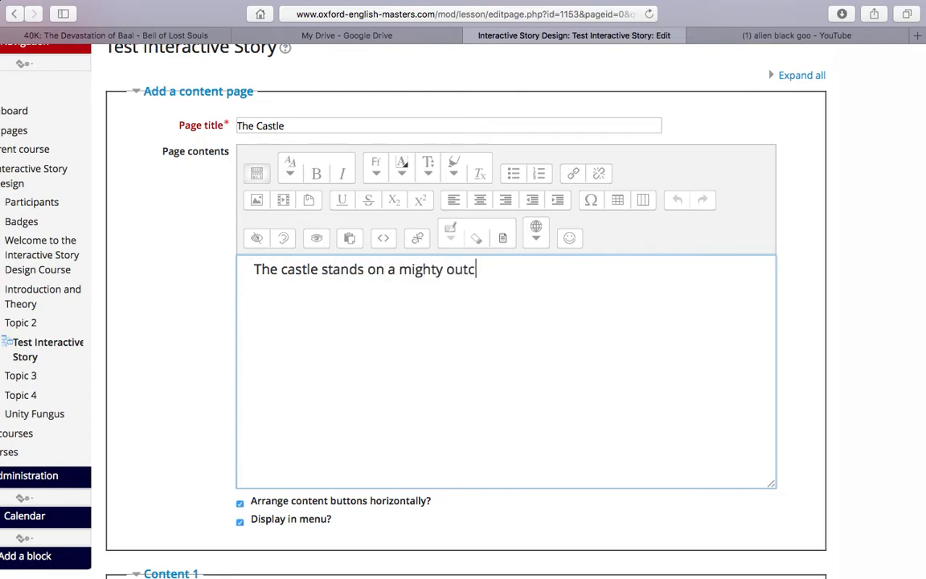
{"action": "key", "text": "BackSpace"}
{"action": "key", "text": "BackSpace"}
{"action": "key", "text": "BackSpace"}
{"action": "type", "text": "of rock known"}
{"action": "key", "text": "BackSpace"}
{"action": "type", "text": "wn as t"}
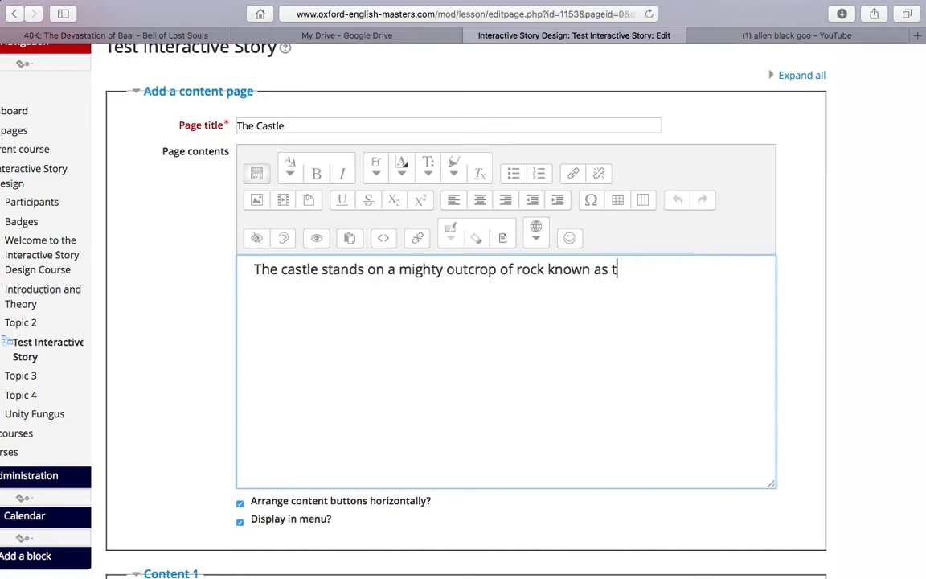
{"action": "key", "text": "BackSpace"}
{"action": "type", "text": "The DEvi"}
{"action": "key", "text": "BackSpace"}
{"action": "key", "text": "BackSpace"}
{"action": "key", "text": "BackSpace"}
{"action": "type", "text": "evil's Tooth."}
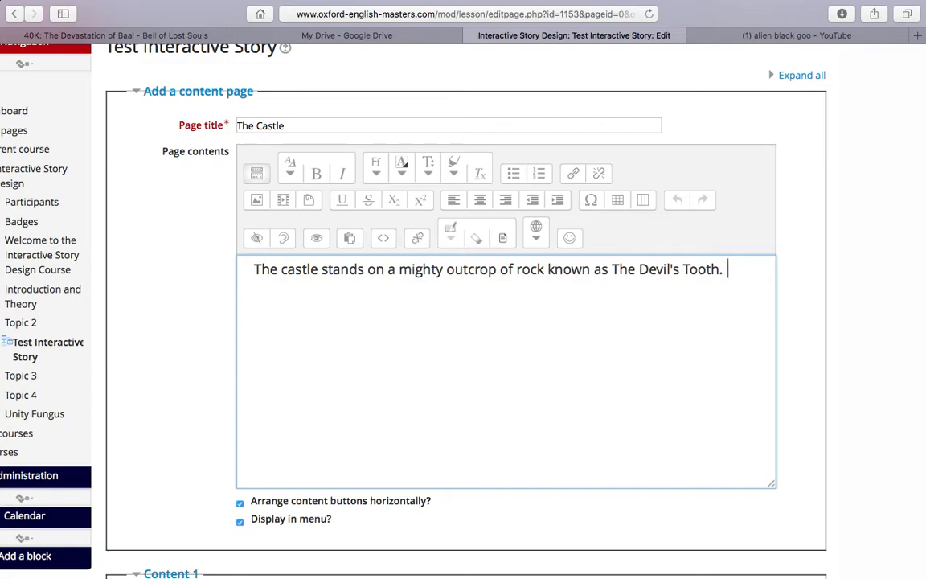
Step: Continue the story with "You look up nervously as a flock of bats whistle overhead. The moon is bright tonight - at least that is"
{"action": "type", "text": "You look up nerv"}
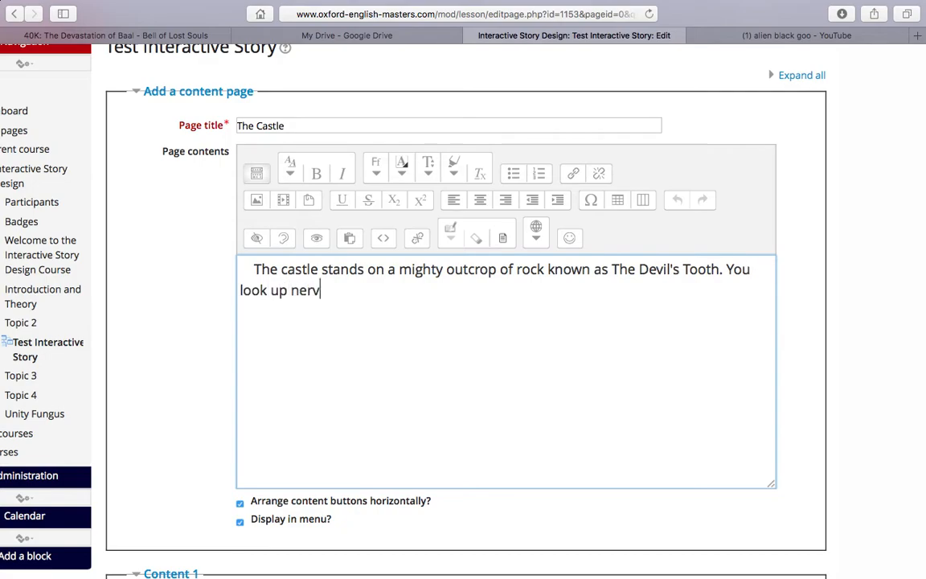
{"action": "type", "text": "ously as a flock of bats "}
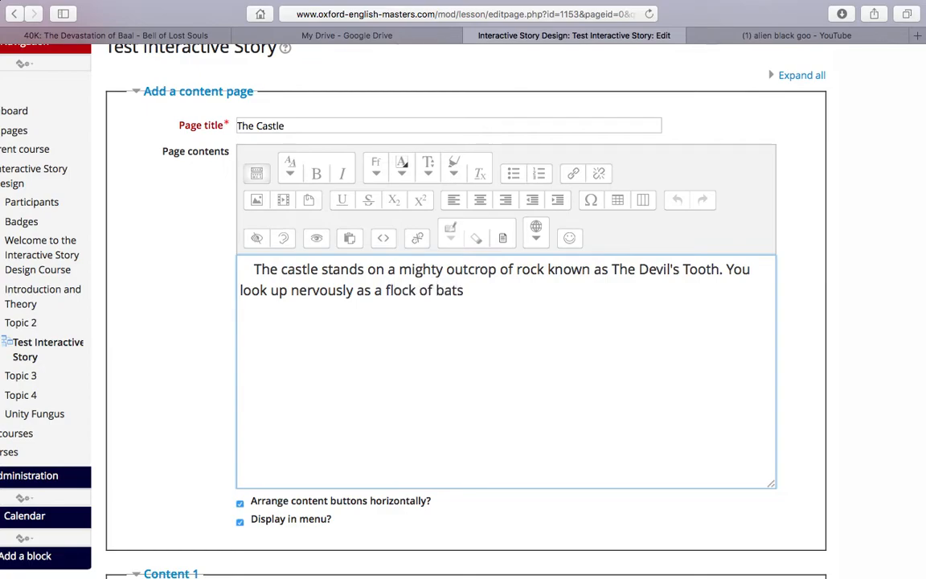
{"action": "type", "text": "whistle overhead. The moon is bright tonight"}
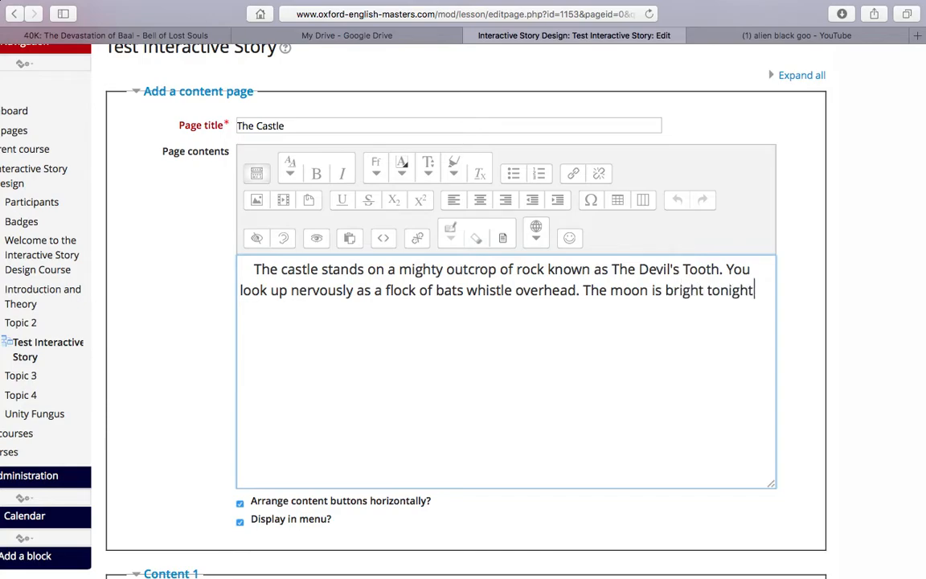
{"action": "type", "text": " - at least that is "}
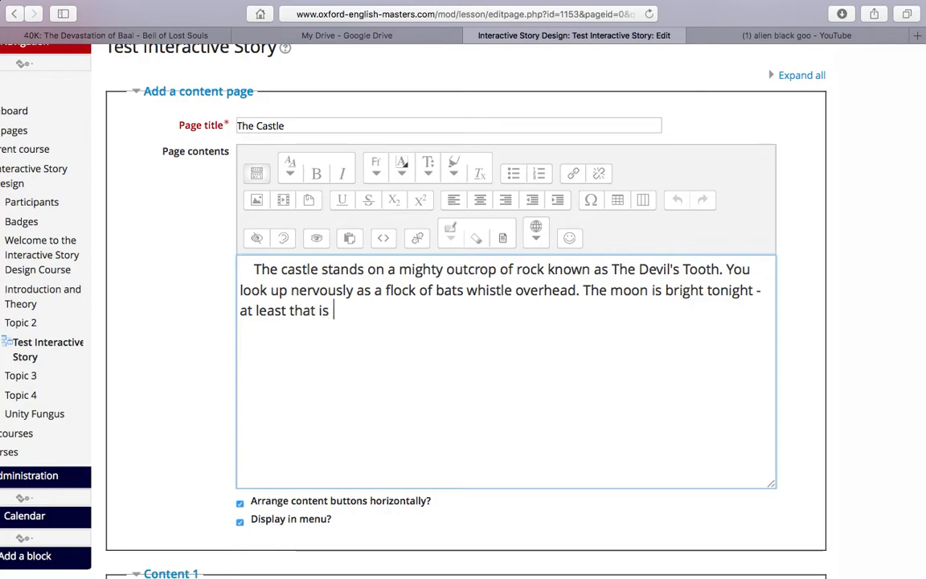
Step: Finish the sentence with "something." and add "Gripping your sword lightly in your right hand, you step towards the narrow path that ascends the outcrop."
{"action": "type", "text": "something. Grippign"}
{"action": "key", "text": "BackSpace"}
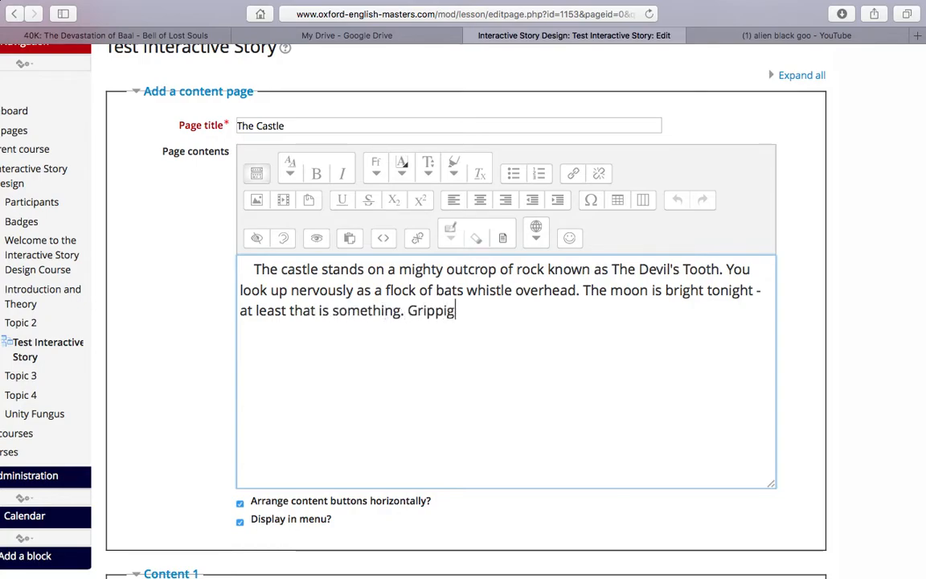
{"action": "key", "text": "BackSpace"}
{"action": "type", "text": "ng your "}
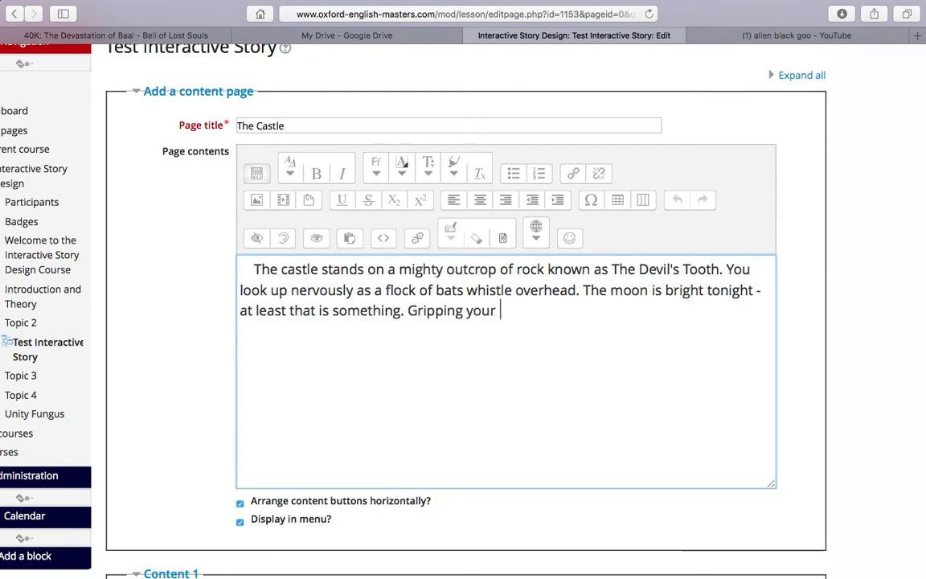
{"action": "type", "text": "sword ligh"}
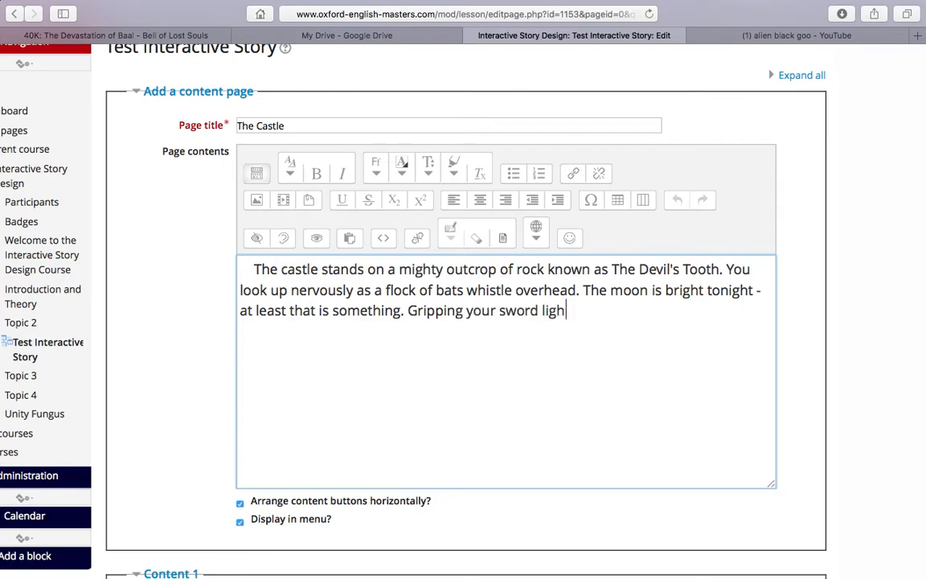
{"action": "type", "text": "tly in your righ"}
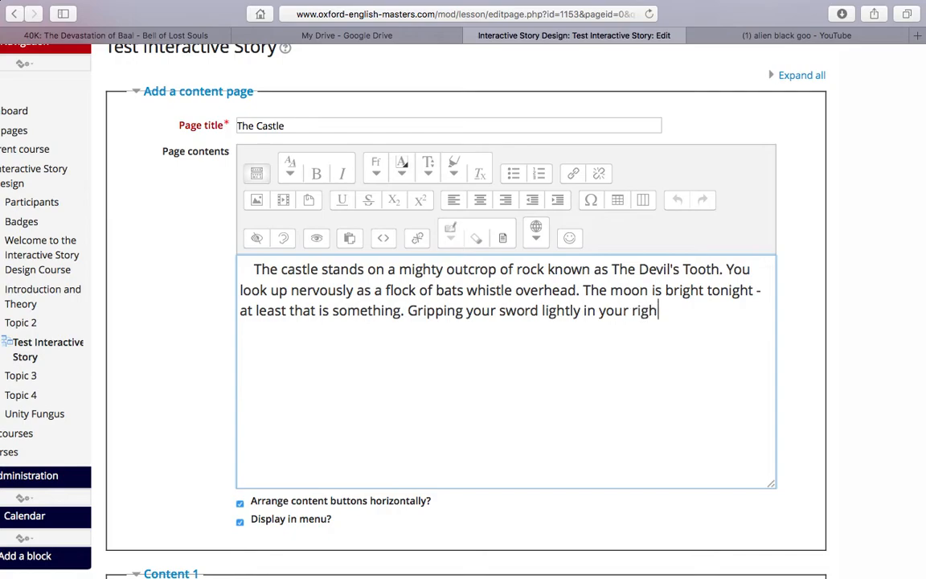
{"action": "type", "text": "t hand, you step "}
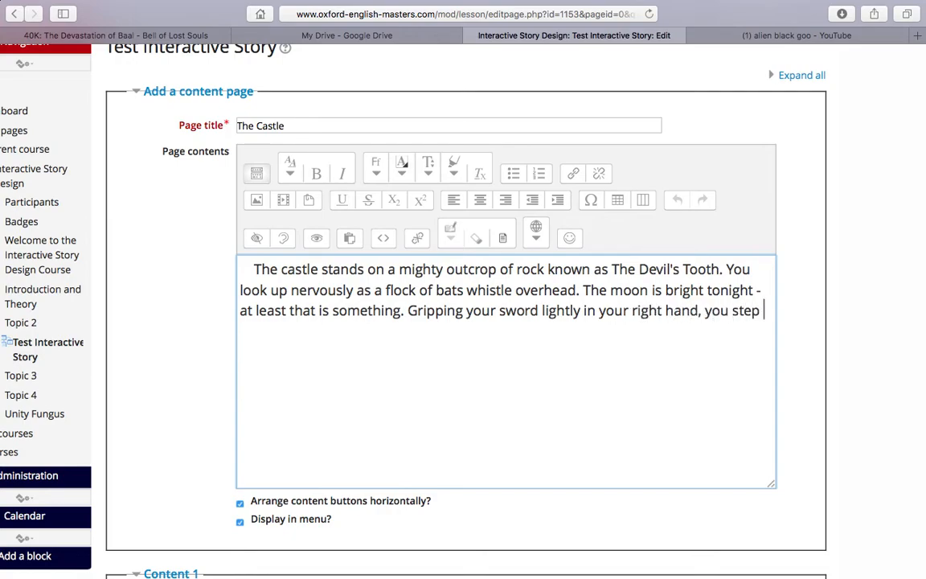
{"action": "type", "text": "towards t"}
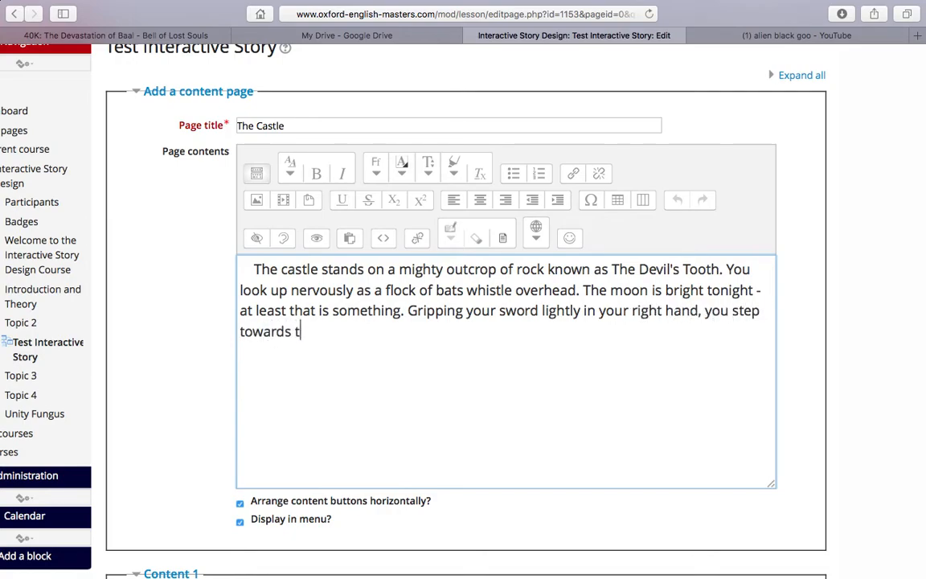
{"action": "type", "text": "he narrow"}
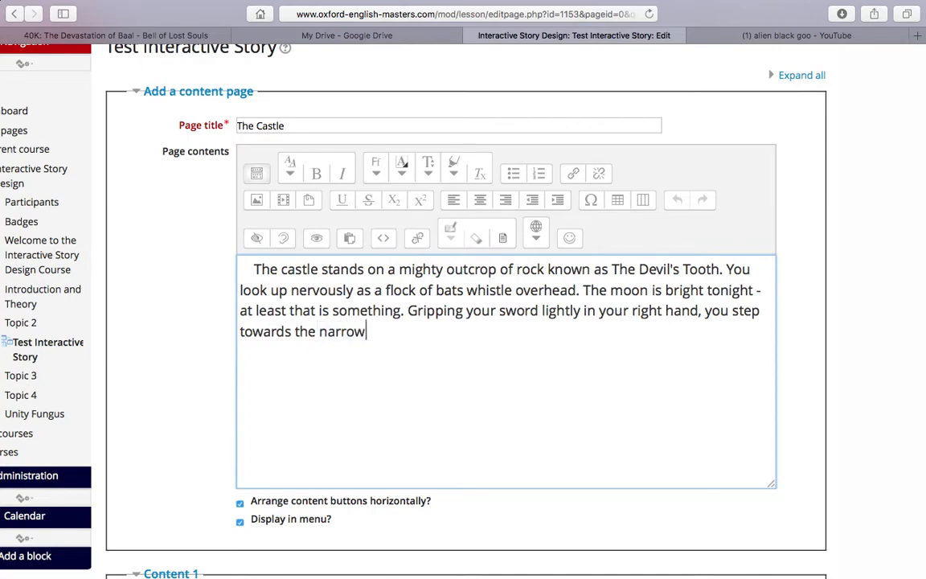
{"action": "type", "text": " path that a"}
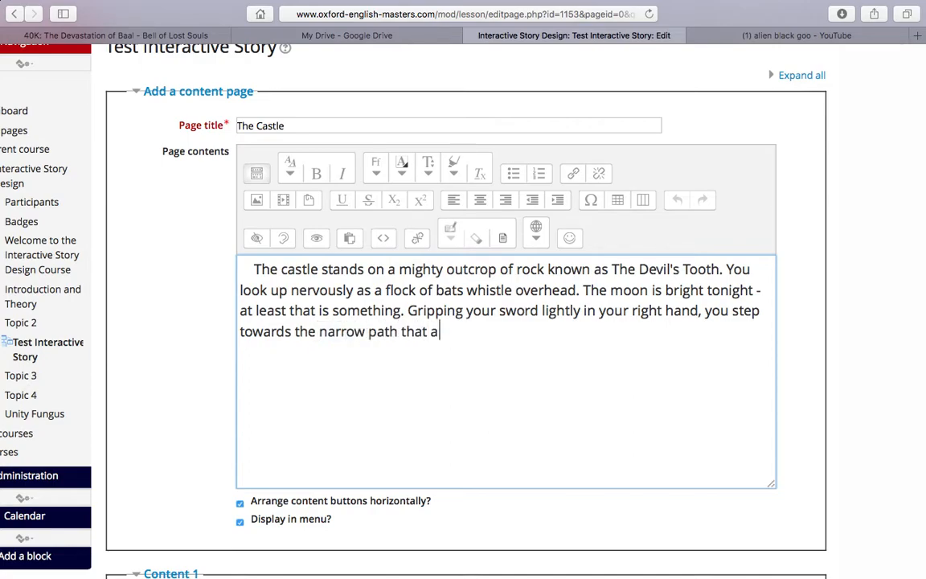
{"action": "type", "text": "scends the outcrop."}
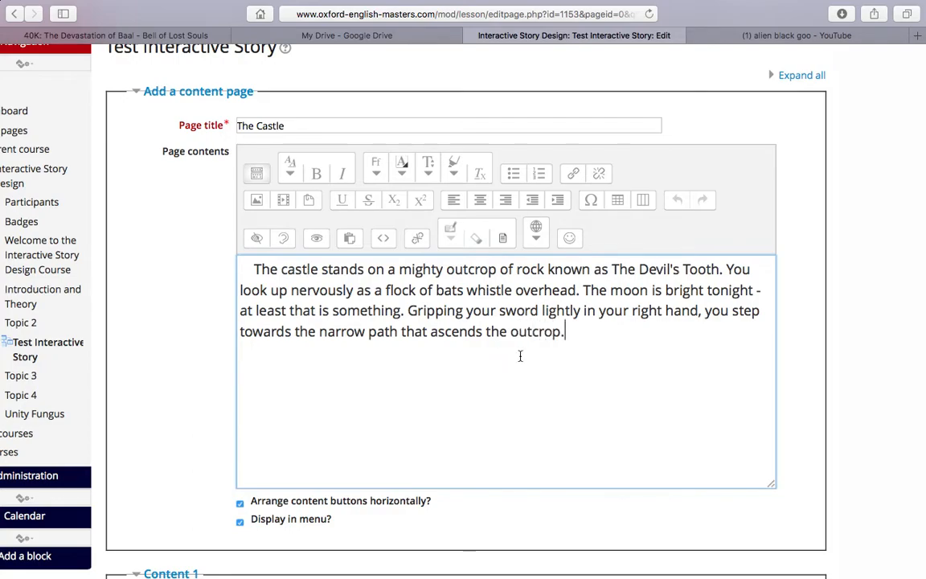
Step: Describe the Content 1 choice as "Continue up the path" and set its jump to Next page
{"action": "scroll", "coordinate": [585, 352], "scroll_direction": "down", "scroll_amount": 3}
{"action": "scroll", "coordinate": [586, 351], "scroll_direction": "down", "scroll_amount": 6}
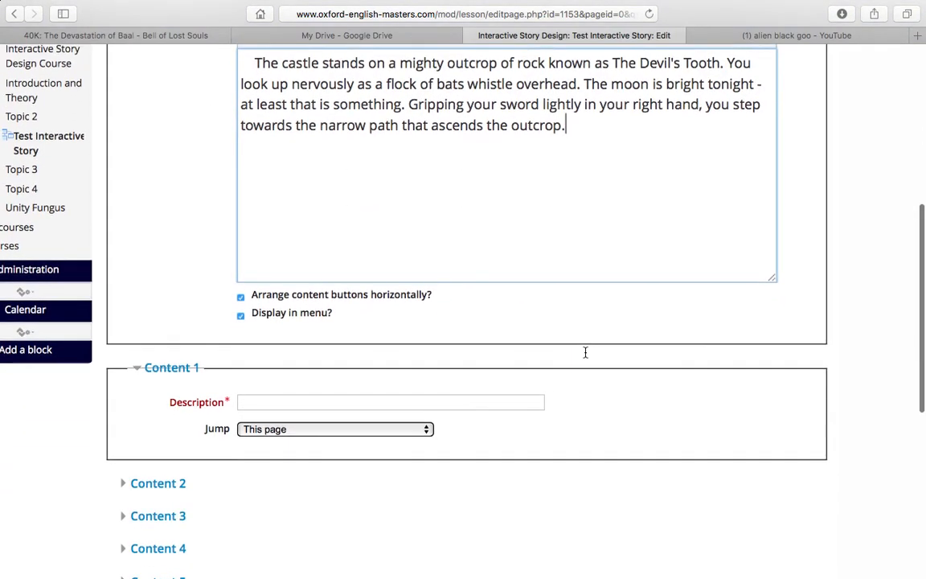
{"action": "scroll", "coordinate": [587, 355], "scroll_direction": "down", "scroll_amount": 1}
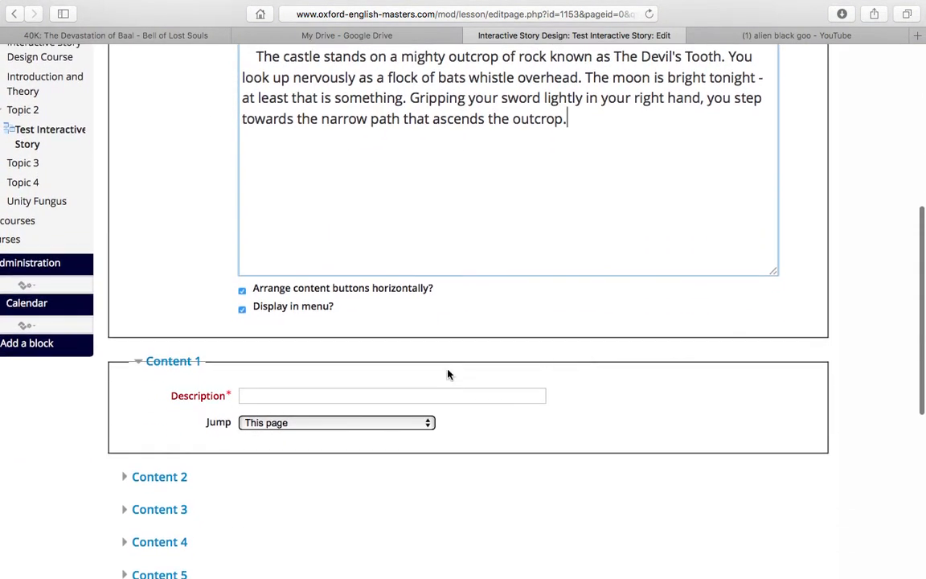
{"action": "left_click", "coordinate": [286, 395]}
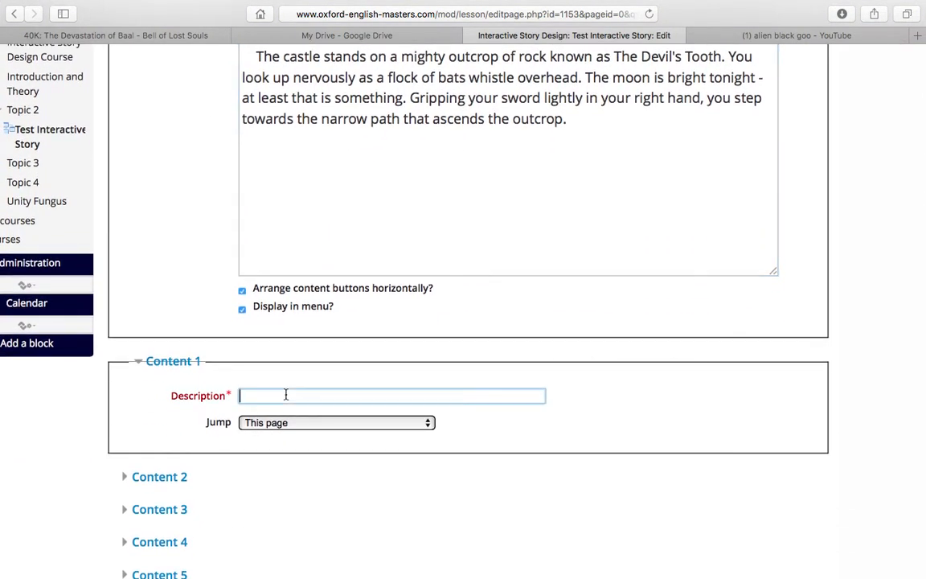
{"action": "type", "text": "Continue up the path"}
{"action": "left_click", "coordinate": [244, 426]}
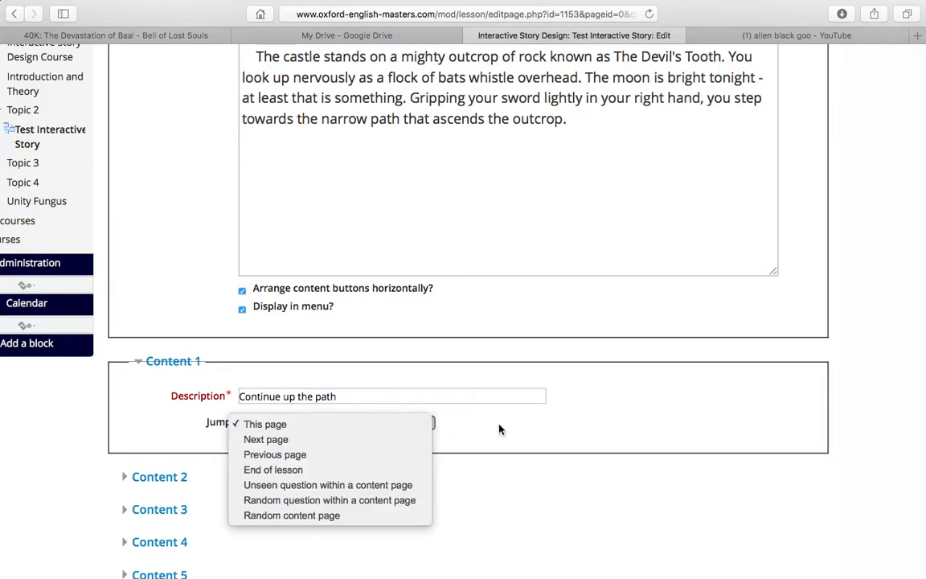
{"action": "left_click", "coordinate": [523, 432]}
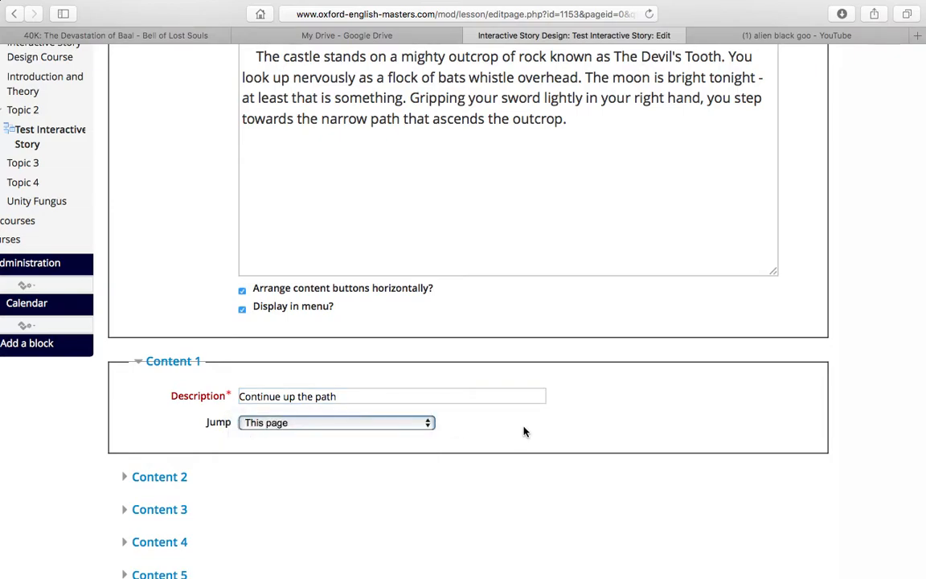
{"action": "left_click", "coordinate": [269, 427]}
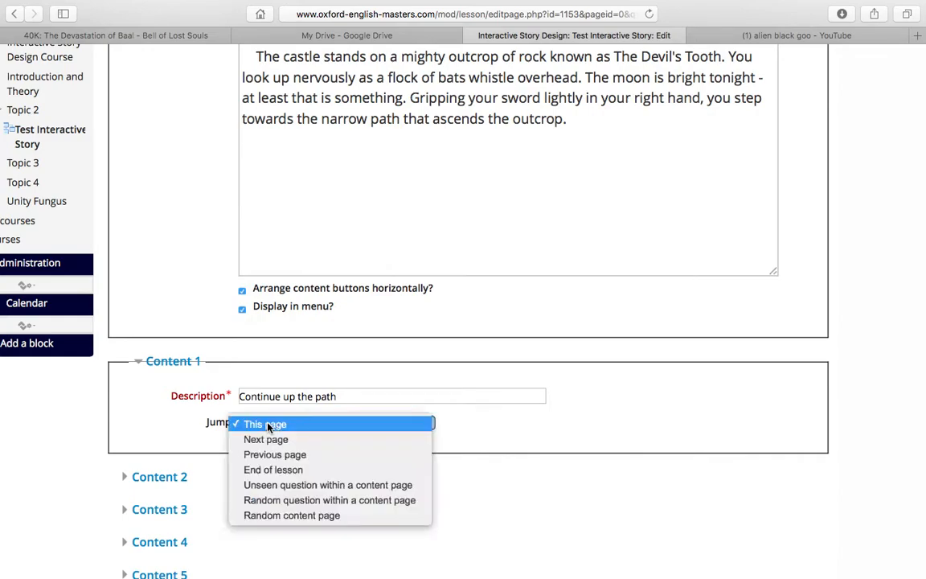
{"action": "left_click", "coordinate": [277, 440]}
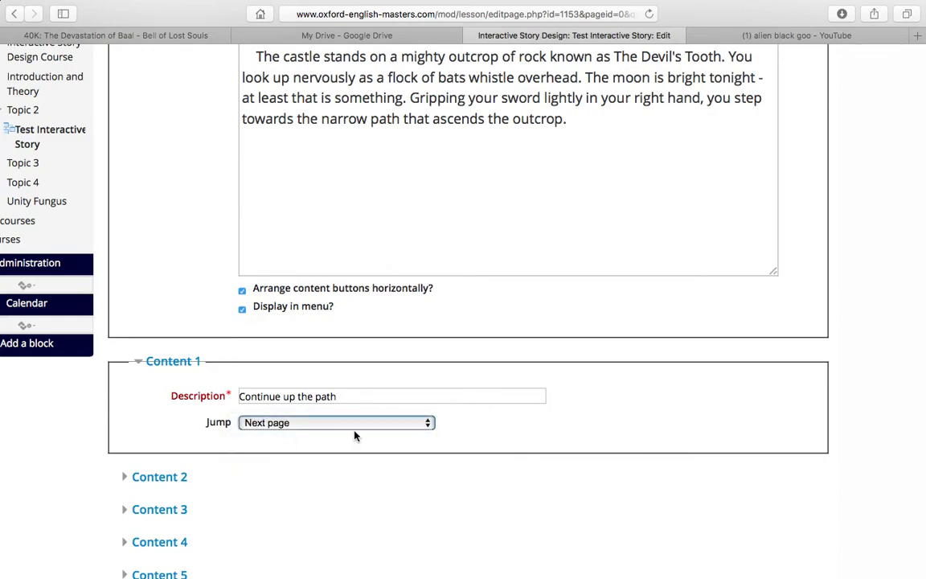
Step: Examine the jump destinations offered for Content 1 and check the page's title and contents
{"action": "scroll", "coordinate": [488, 376], "scroll_direction": "down", "scroll_amount": 3}
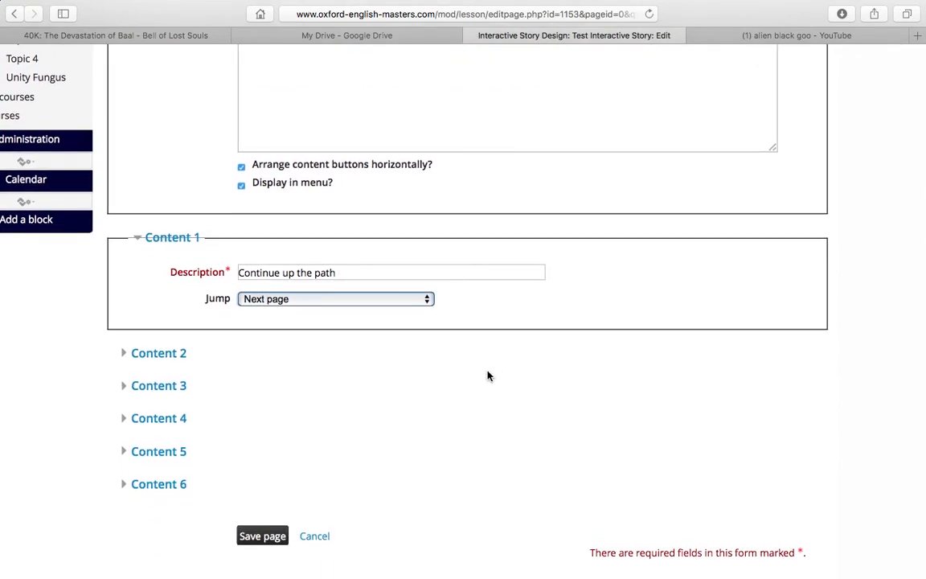
{"action": "left_click", "coordinate": [316, 302]}
{"action": "left_click", "coordinate": [519, 333]}
{"action": "left_click", "coordinate": [307, 302]}
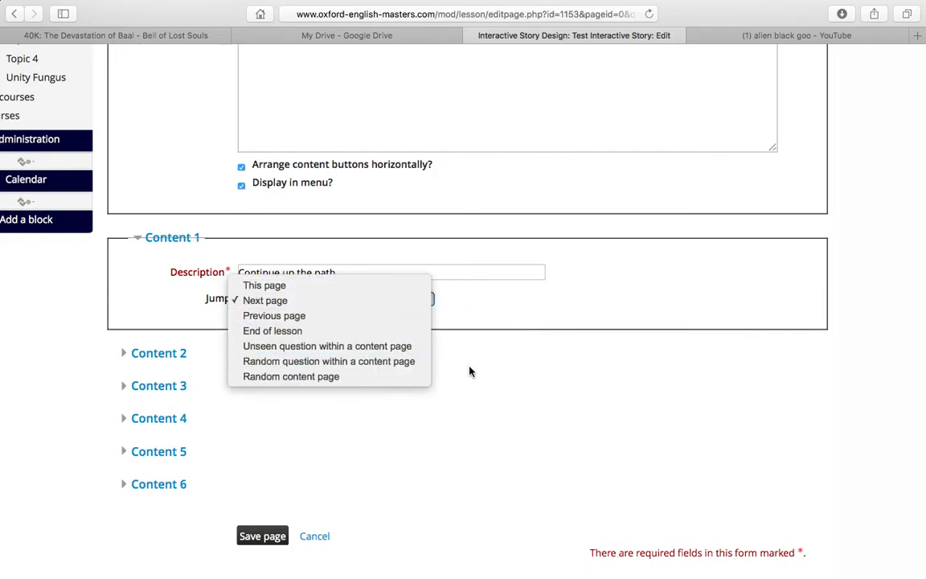
{"action": "left_click", "coordinate": [523, 360]}
{"action": "scroll", "coordinate": [476, 310], "scroll_direction": "up", "scroll_amount": 10}
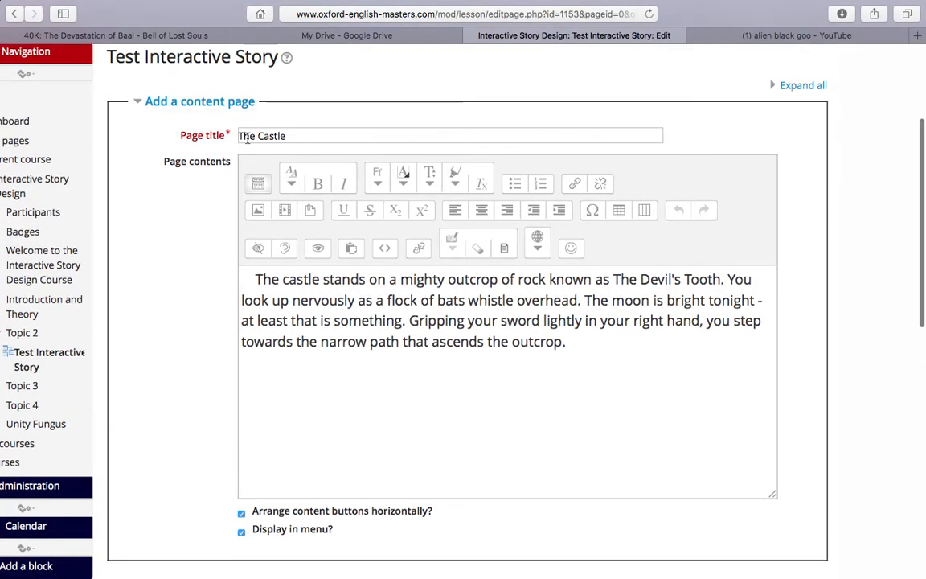
{"action": "scroll", "coordinate": [356, 256], "scroll_direction": "down", "scroll_amount": 5}
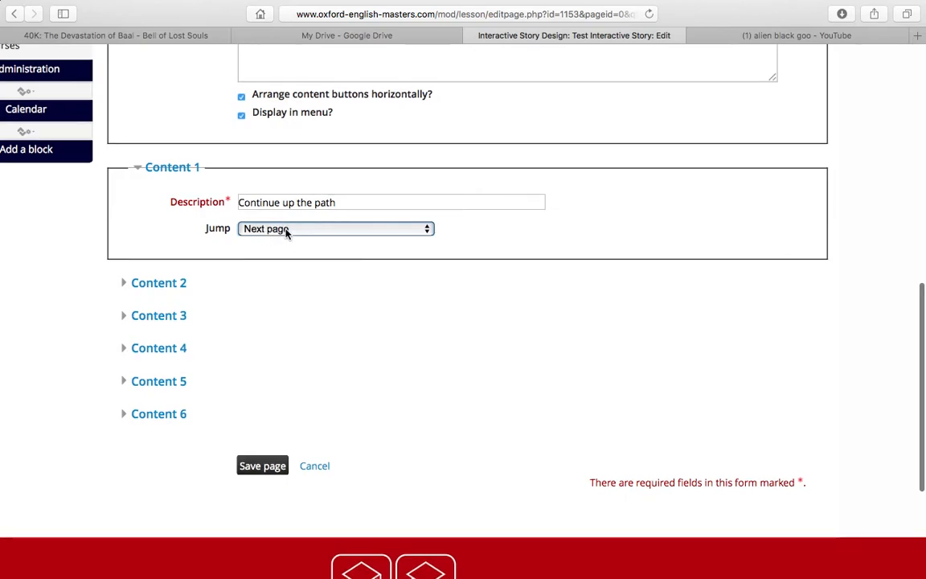
{"action": "left_click", "coordinate": [286, 230]}
{"action": "left_click", "coordinate": [286, 230]}
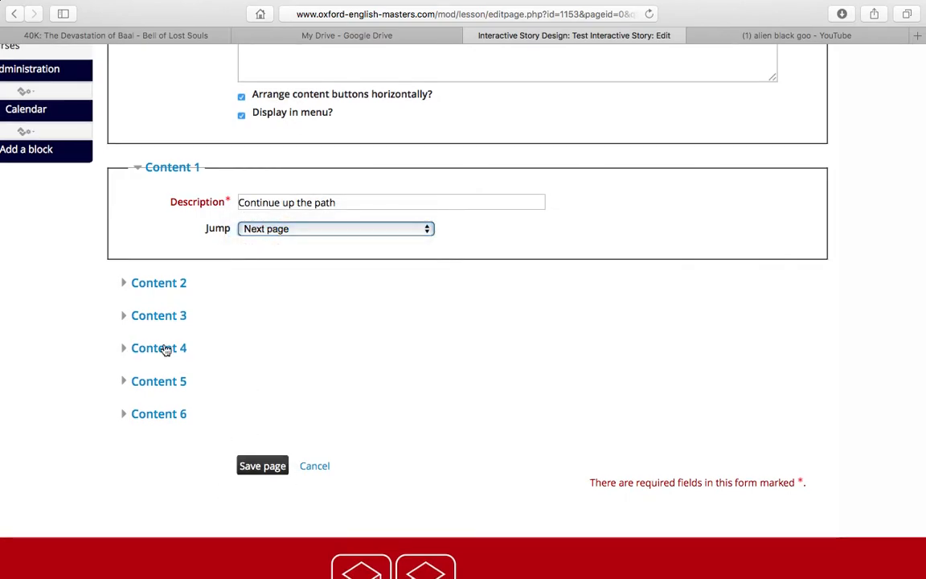
Step: Expand the Content 2, Content 3 and Content 4 sections to view their description and jump fields, and collapse them again
{"action": "left_click", "coordinate": [125, 285]}
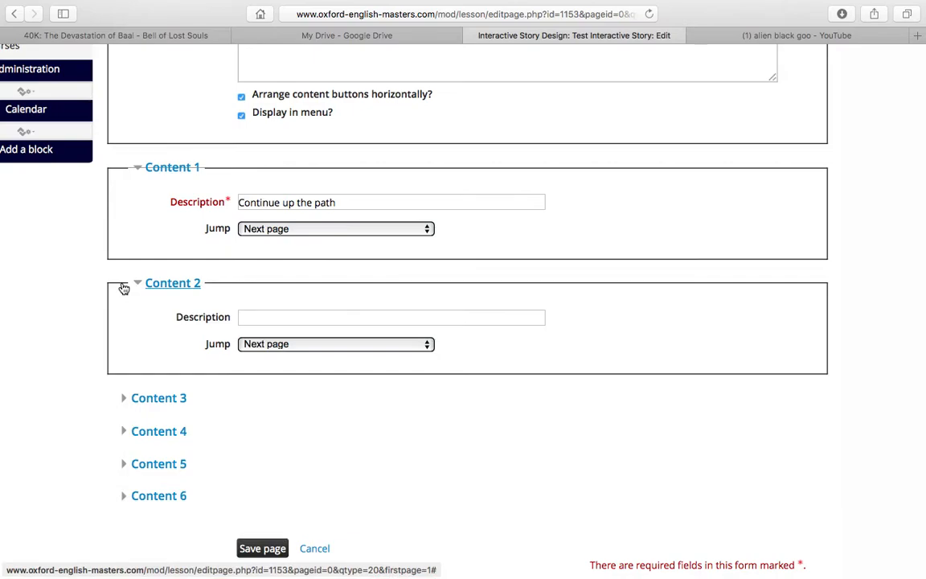
{"action": "left_click", "coordinate": [123, 400]}
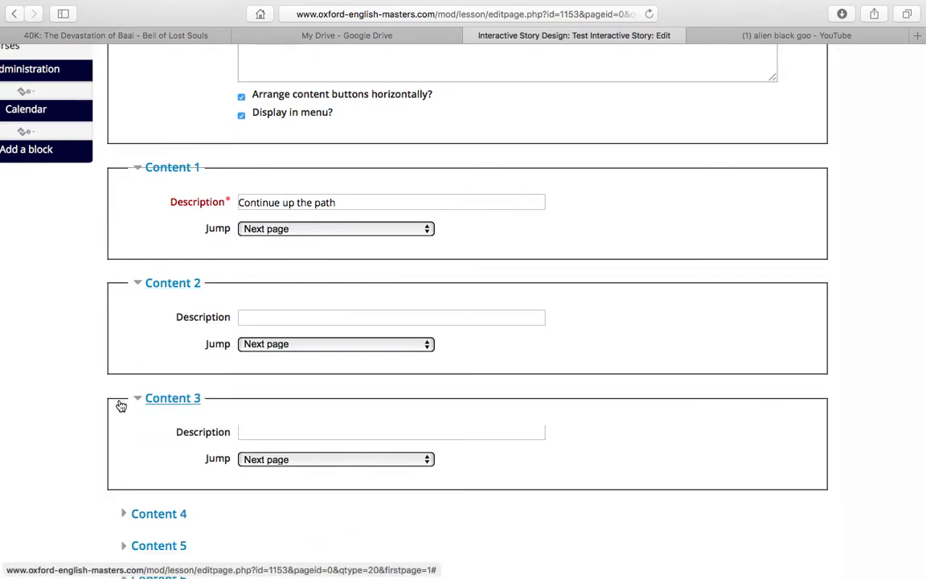
{"action": "scroll", "coordinate": [161, 460], "scroll_direction": "down", "scroll_amount": 2}
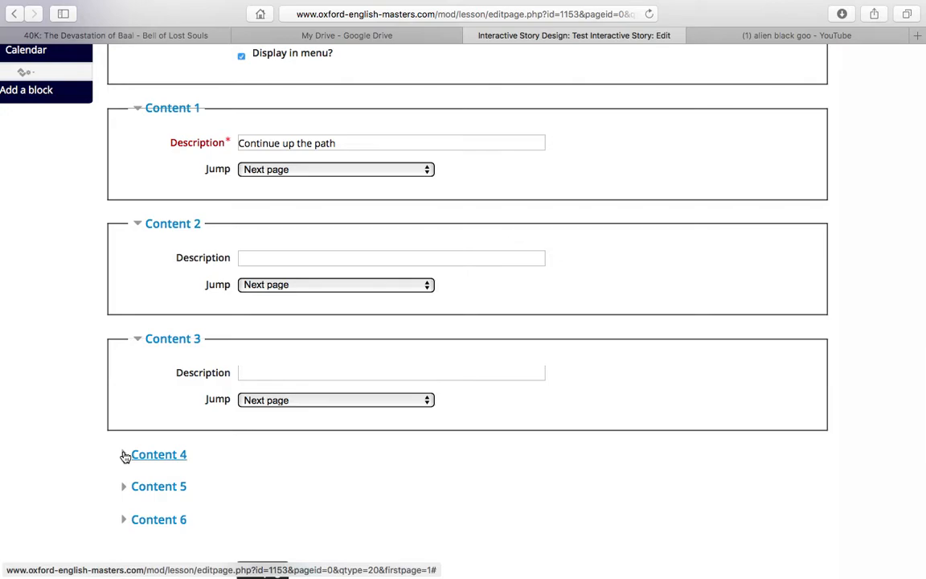
{"action": "left_click", "coordinate": [126, 456]}
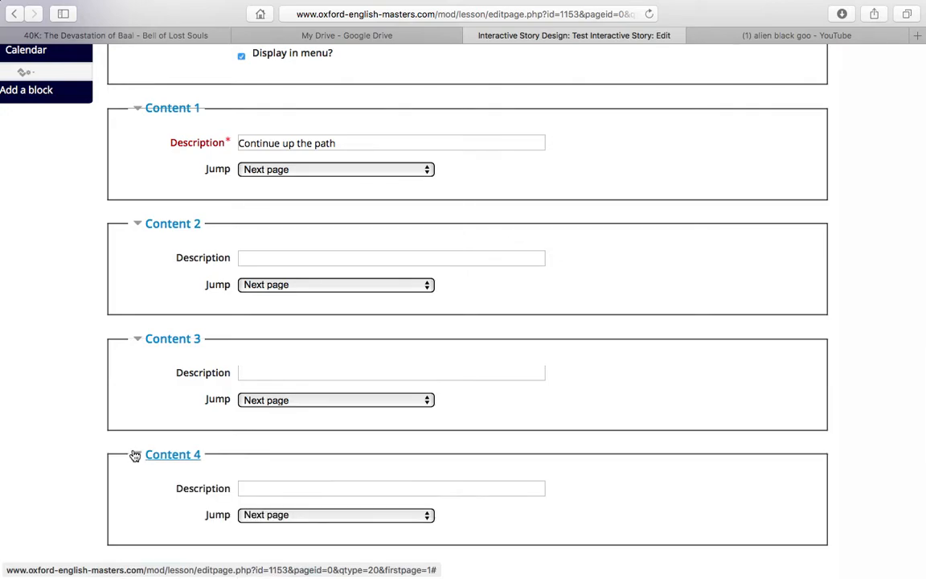
{"action": "left_click", "coordinate": [131, 456]}
{"action": "left_click", "coordinate": [135, 341]}
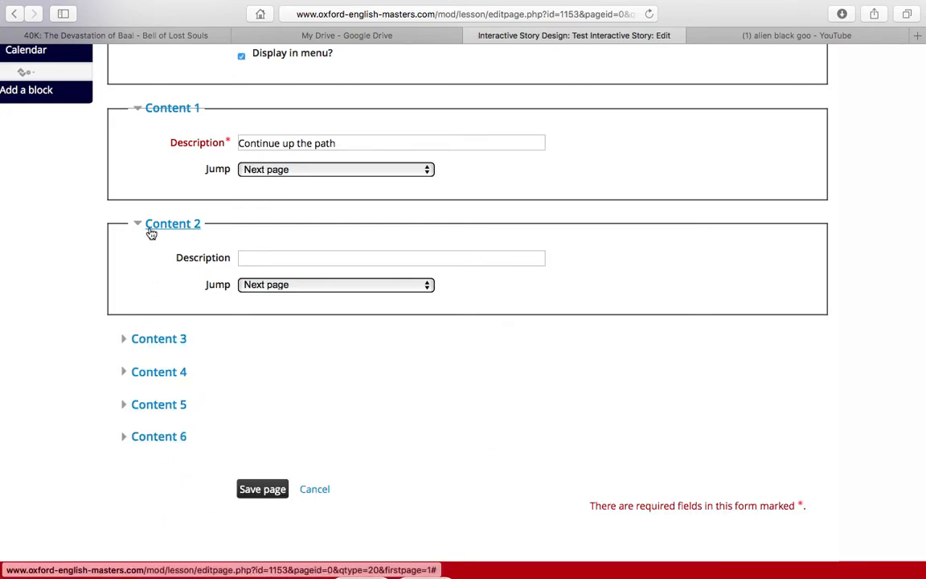
{"action": "left_click", "coordinate": [137, 223]}
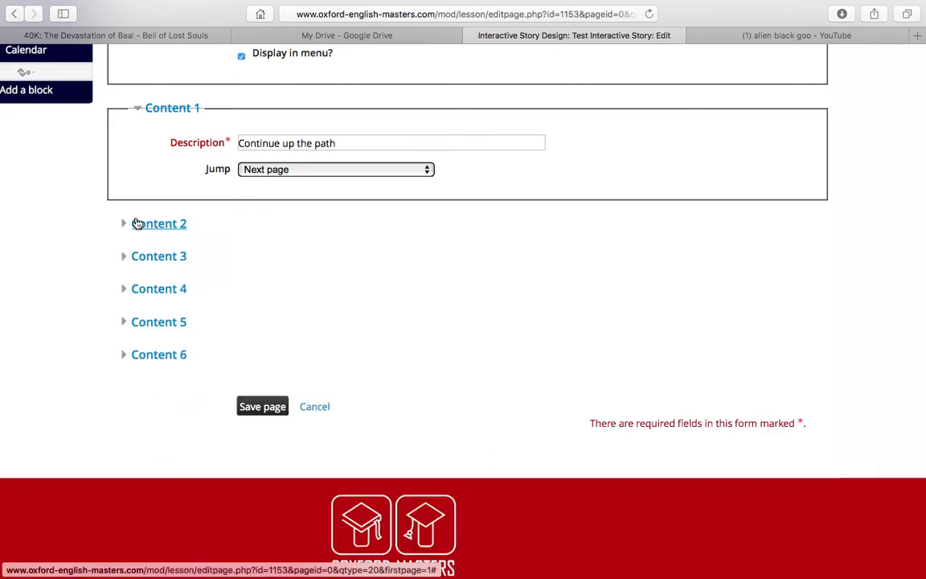
Step: Collapse and reopen Content 1, view the Content 2 fields beside it, and collapse both sections
{"action": "left_click", "coordinate": [144, 111]}
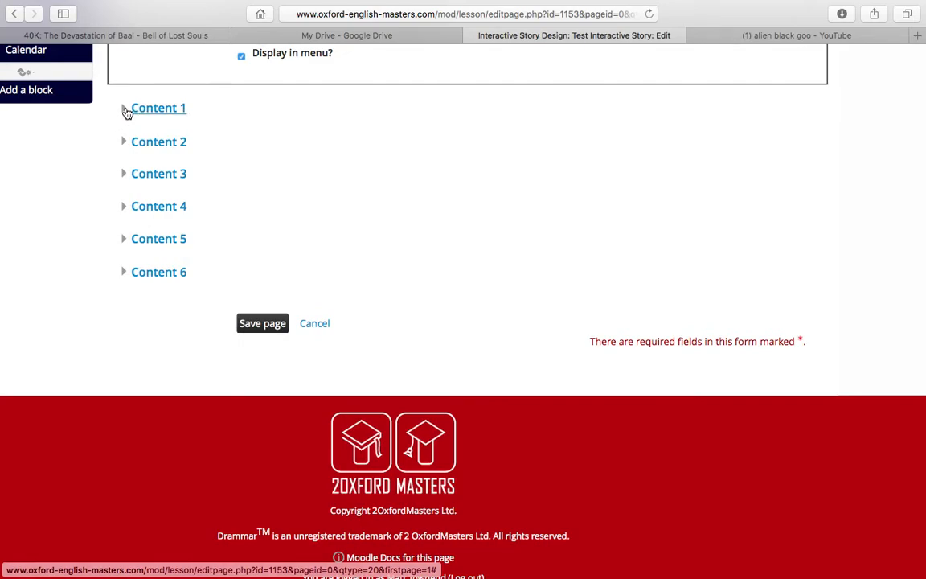
{"action": "left_click", "coordinate": [124, 111]}
{"action": "left_click", "coordinate": [125, 229]}
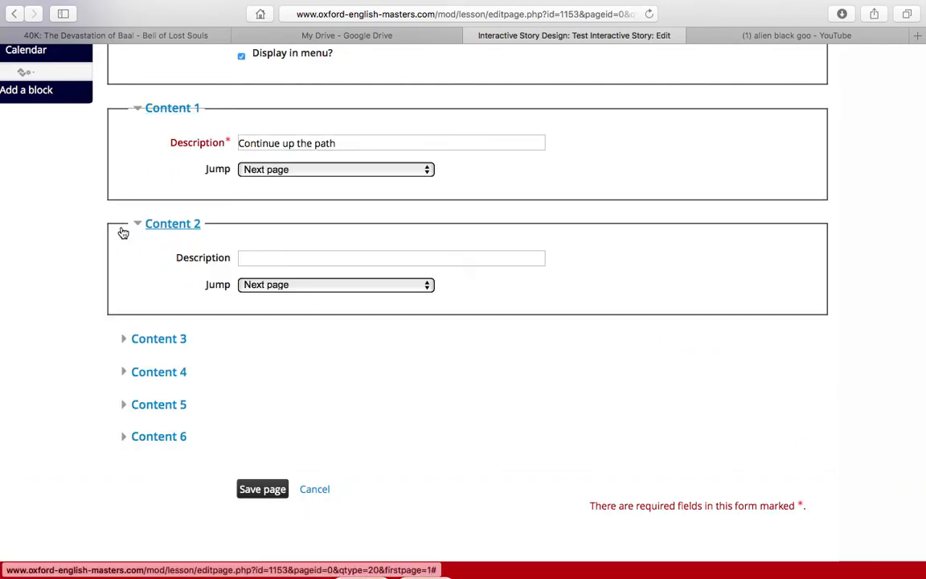
{"action": "left_click", "coordinate": [135, 224]}
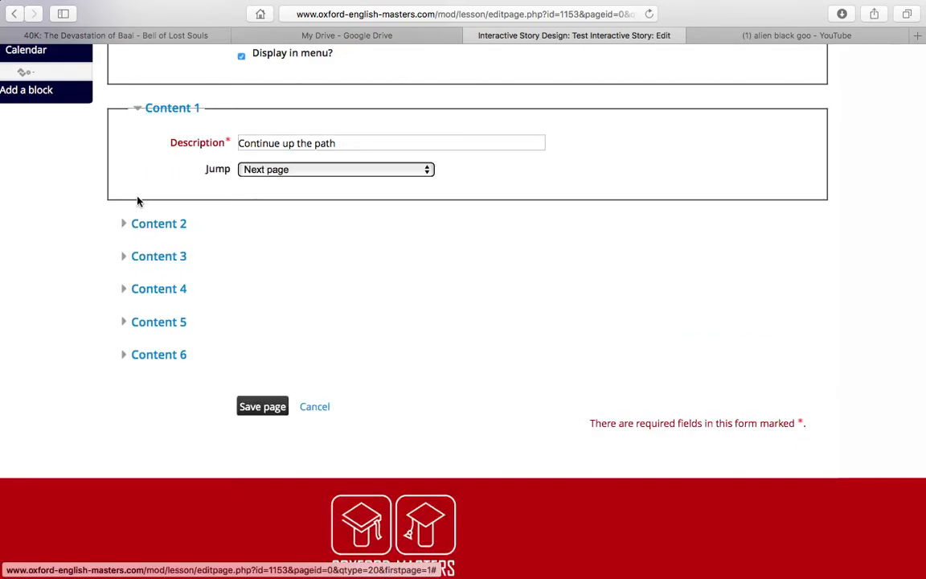
{"action": "left_click", "coordinate": [146, 111]}
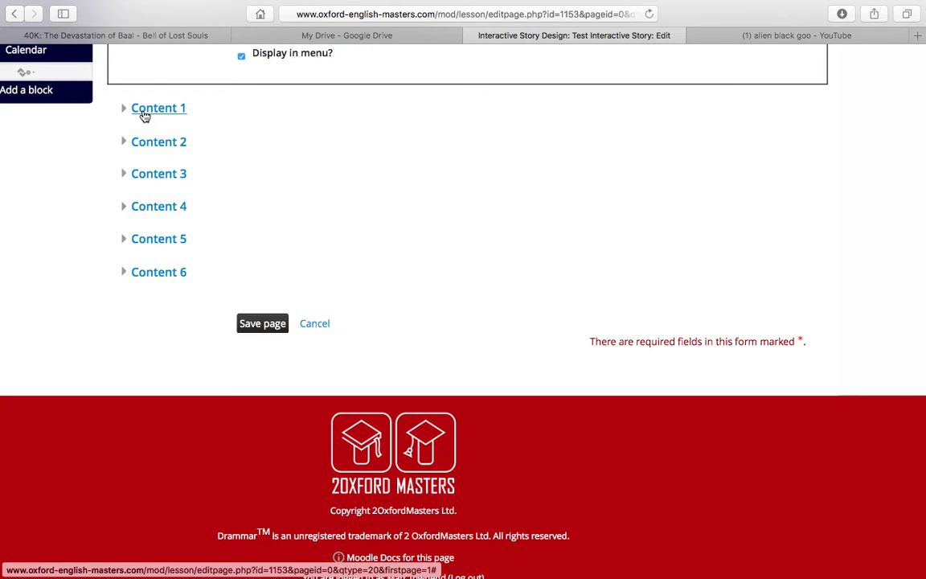
Step: Review the castle page's form and check the description and jump set under Content 1
{"action": "scroll", "coordinate": [144, 115], "scroll_direction": "up", "scroll_amount": 5}
{"action": "scroll", "coordinate": [143, 115], "scroll_direction": "down", "scroll_amount": 3}
{"action": "scroll", "coordinate": [143, 115], "scroll_direction": "up", "scroll_amount": 3}
{"action": "scroll", "coordinate": [143, 115], "scroll_direction": "down", "scroll_amount": 2}
{"action": "scroll", "coordinate": [144, 115], "scroll_direction": "up", "scroll_amount": 1}
{"action": "scroll", "coordinate": [143, 115], "scroll_direction": "up", "scroll_amount": 2}
{"action": "scroll", "coordinate": [123, 242], "scroll_direction": "down", "scroll_amount": 2}
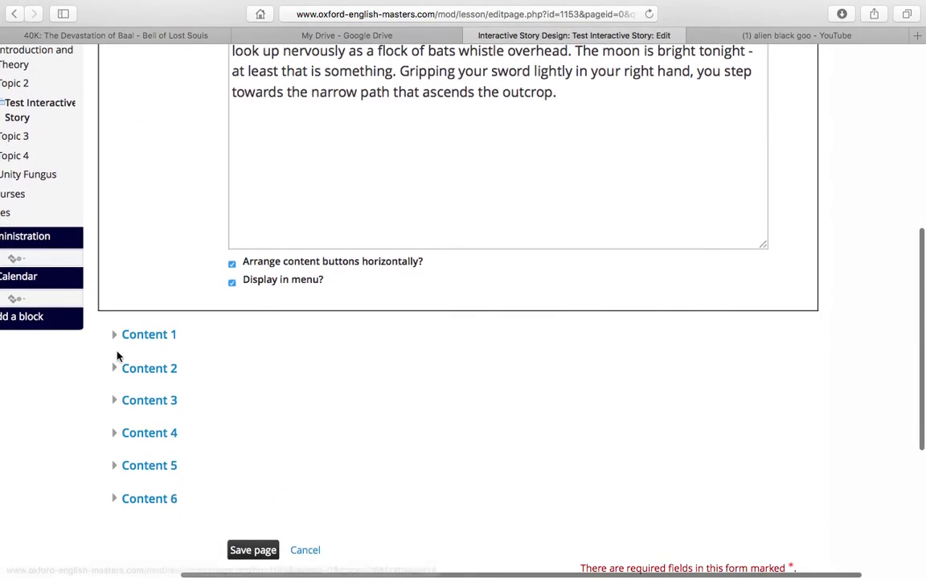
{"action": "left_click", "coordinate": [115, 336]}
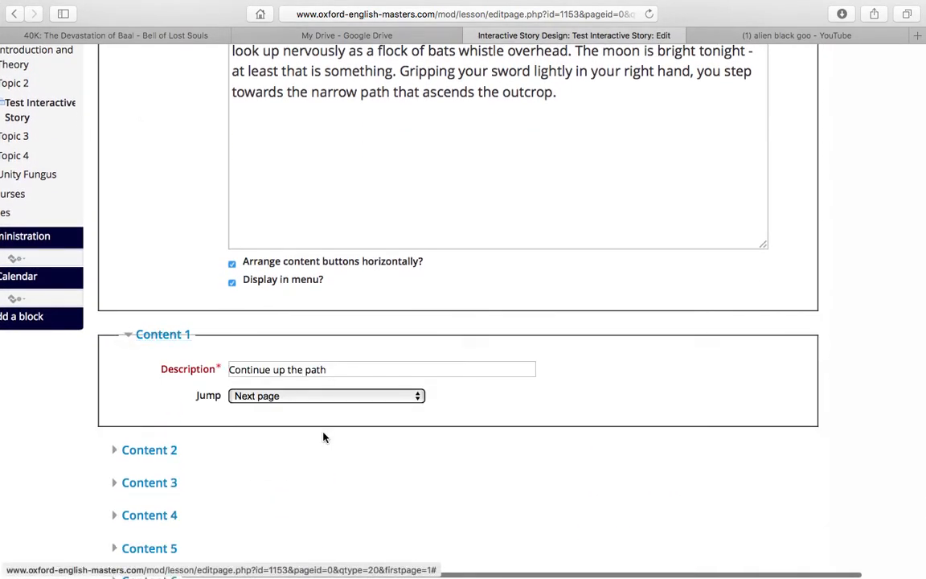
{"action": "left_click", "coordinate": [131, 341]}
Step: Save the castle content page and review its story text and choice in the lesson's expanded edit view
{"action": "scroll", "coordinate": [468, 344], "scroll_direction": "down", "scroll_amount": 3}
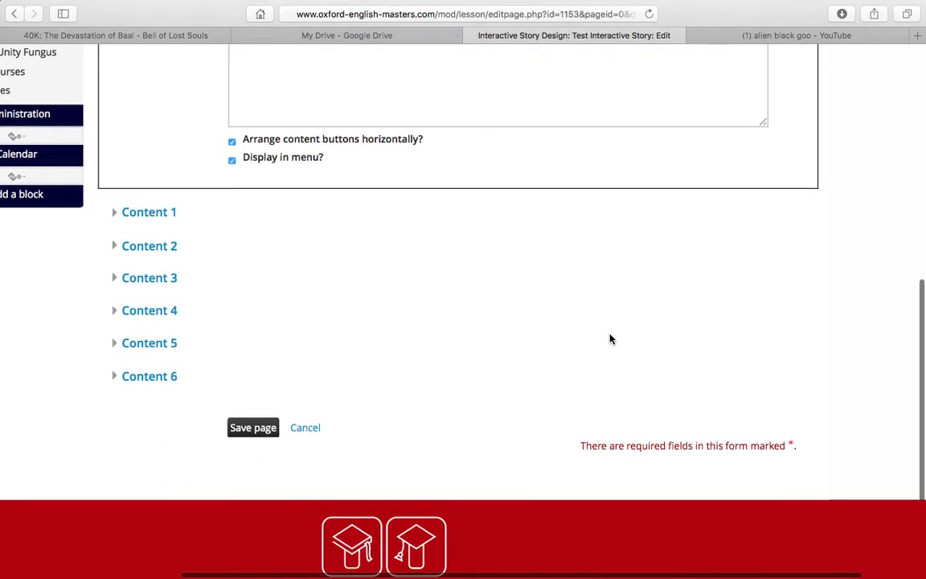
{"action": "left_click", "coordinate": [254, 428]}
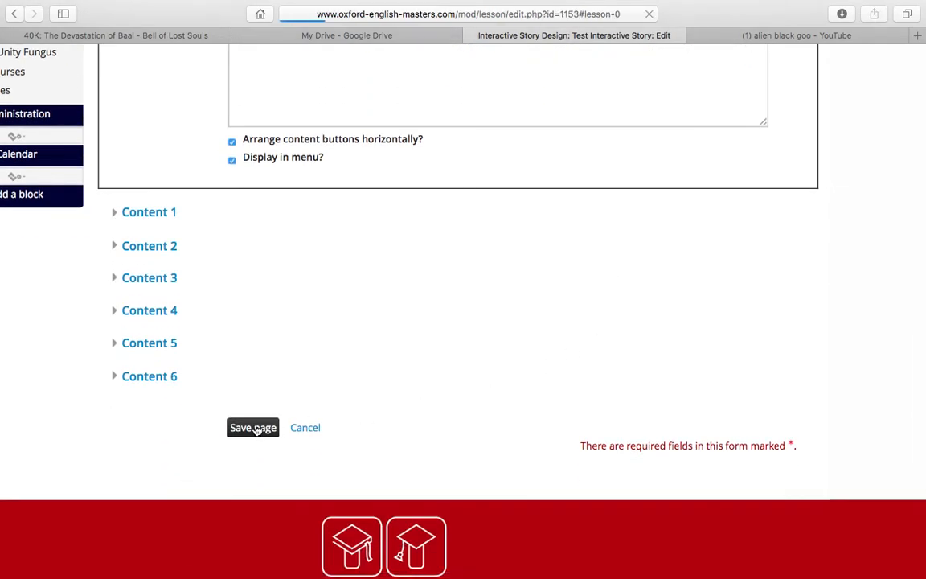
{"action": "scroll", "coordinate": [418, 365], "scroll_direction": "up", "scroll_amount": 3}
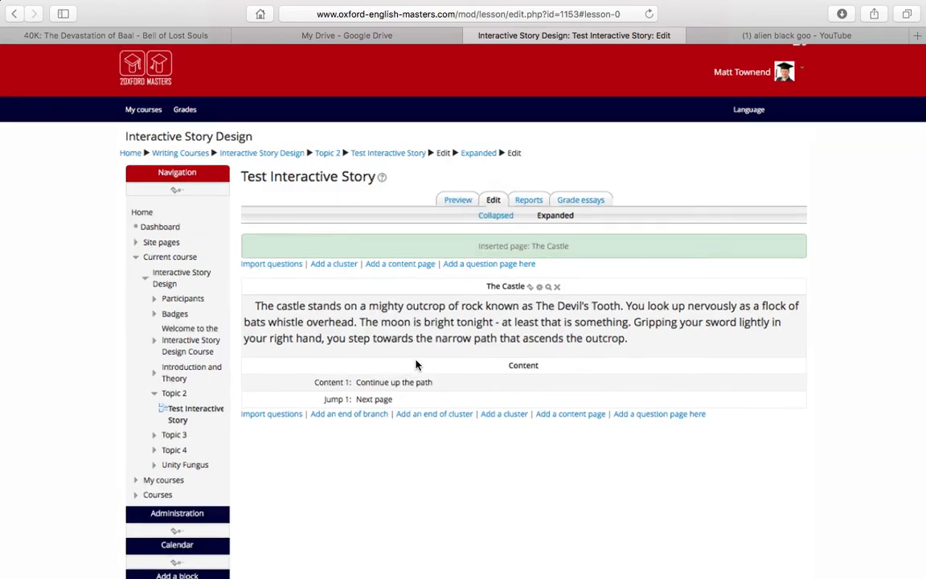
{"action": "scroll", "coordinate": [658, 271], "scroll_direction": "right", "scroll_amount": 2}
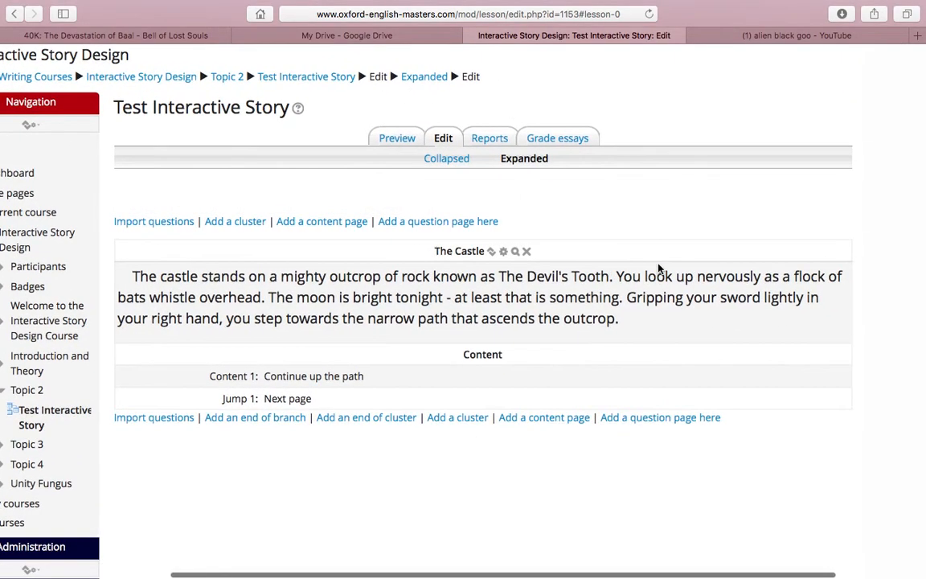
{"action": "scroll", "coordinate": [540, 194], "scroll_direction": "down", "scroll_amount": 2}
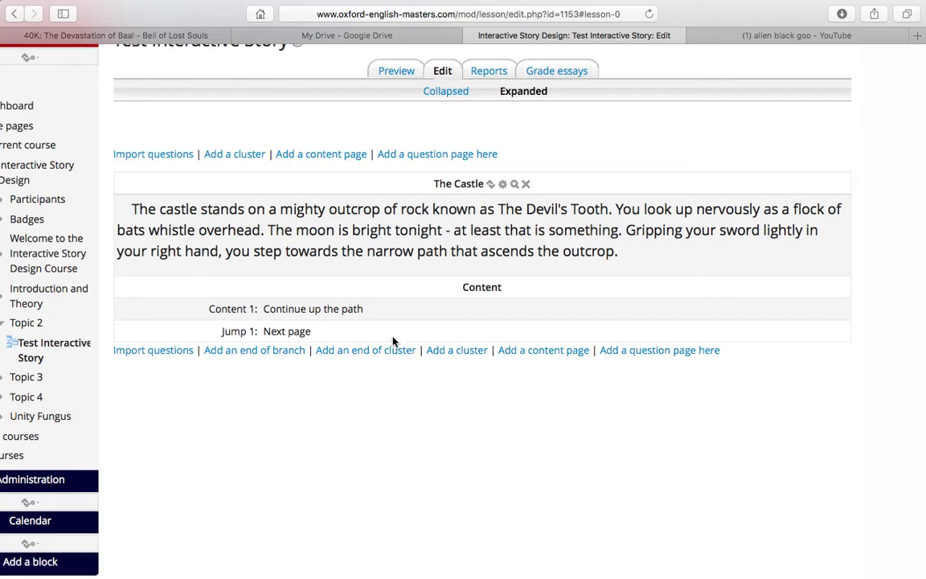
{"action": "scroll", "coordinate": [383, 340], "scroll_direction": "up", "scroll_amount": 1}
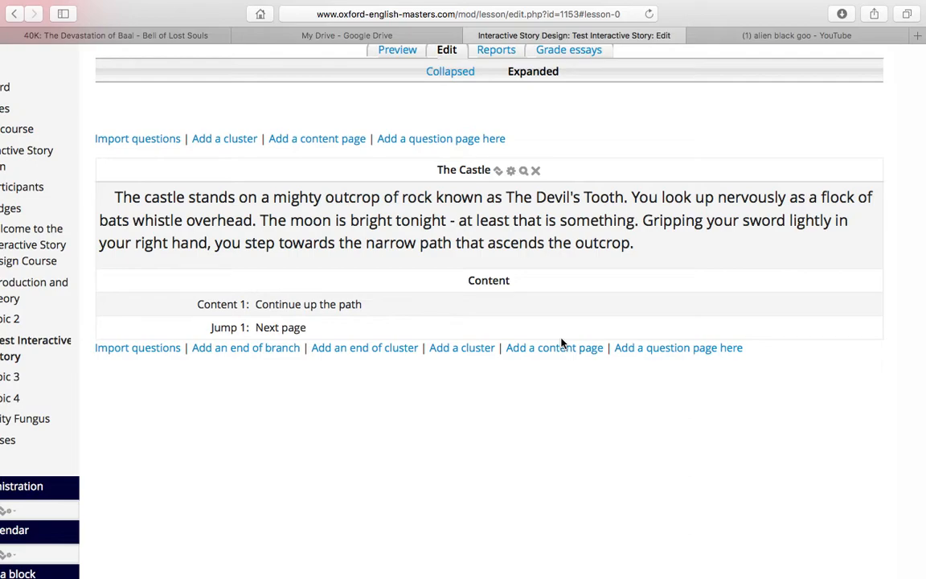
Step: Add a question page of type Multichoice after the castle page
{"action": "left_click", "coordinate": [674, 355]}
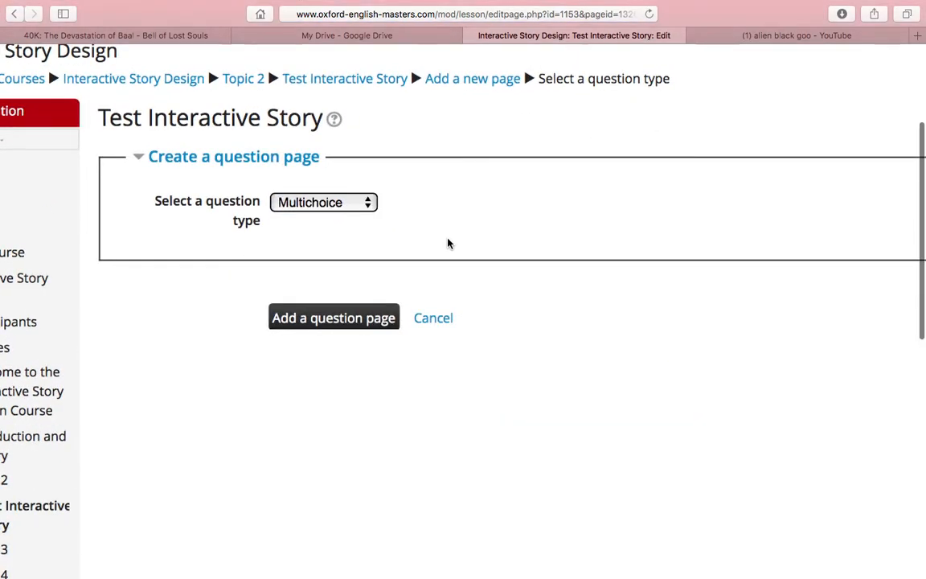
{"action": "left_click", "coordinate": [334, 202]}
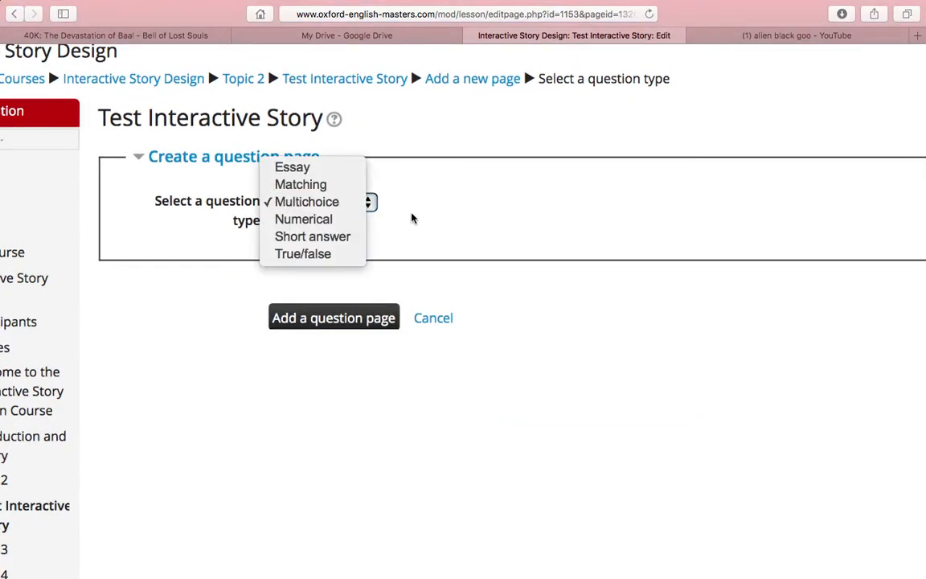
{"action": "left_click", "coordinate": [350, 205]}
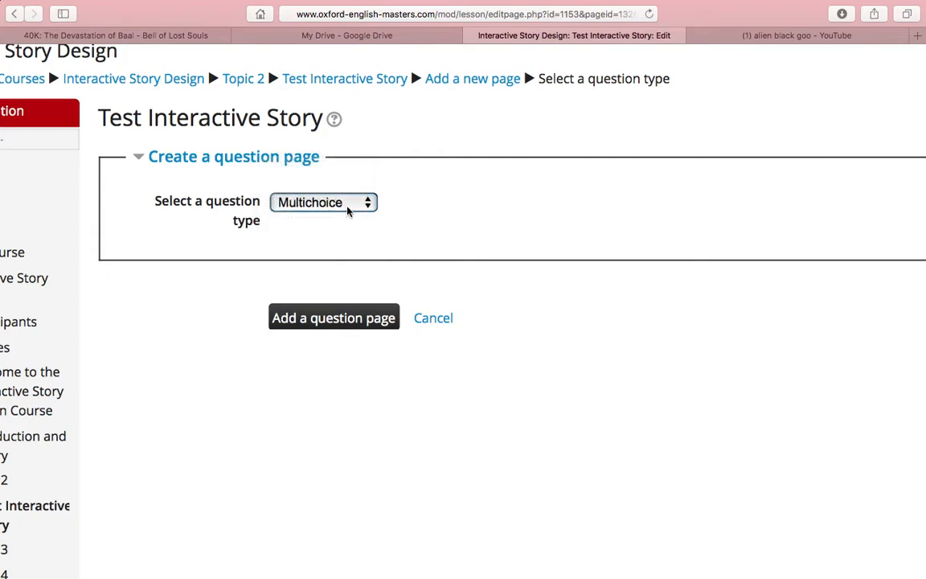
{"action": "left_click", "coordinate": [347, 205]}
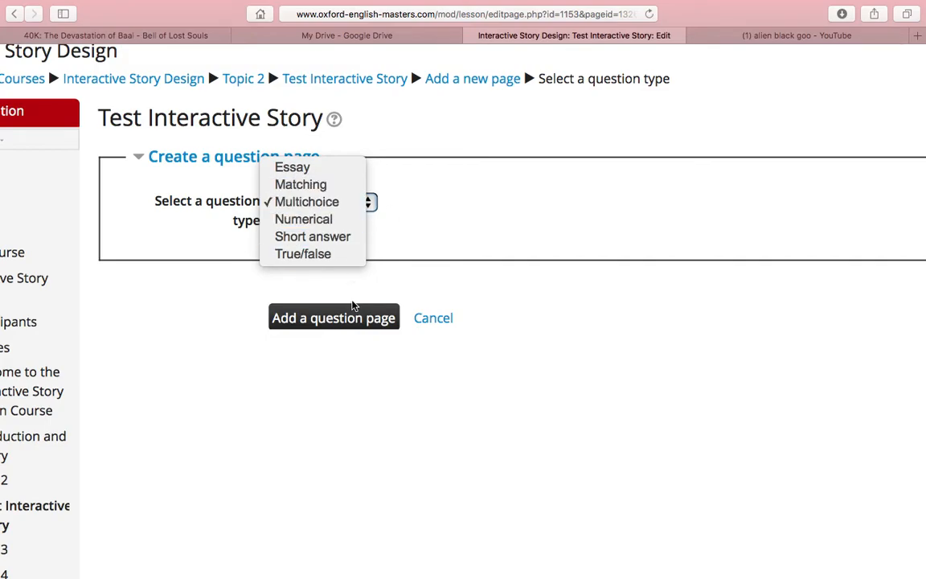
{"action": "left_click", "coordinate": [353, 322]}
{"action": "left_click", "coordinate": [346, 318]}
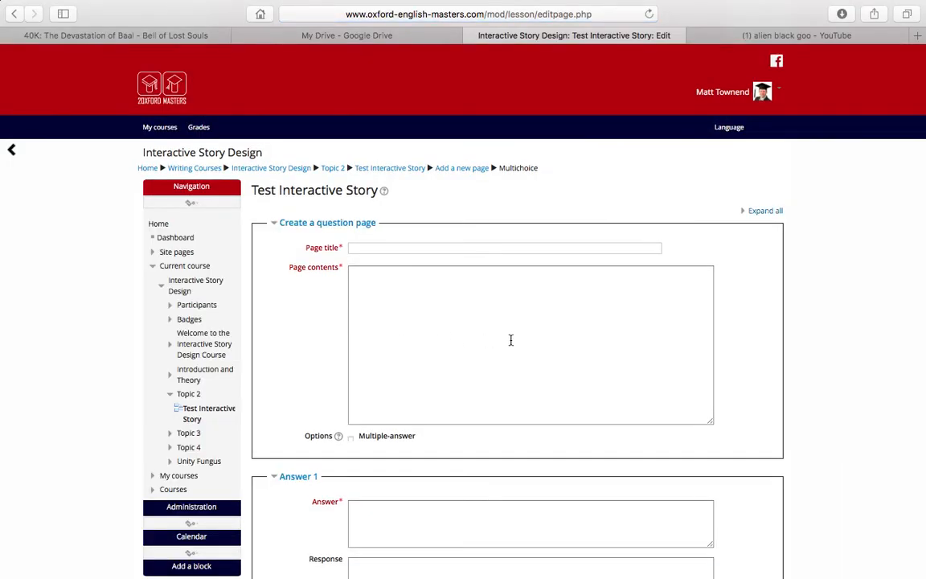
Step: Title the question page "The Gate" and choose a text size for its page contents
{"action": "scroll", "coordinate": [511, 340], "scroll_direction": "up", "scroll_amount": 2}
{"action": "scroll", "coordinate": [511, 340], "scroll_direction": "right", "scroll_amount": 1}
{"action": "left_click", "coordinate": [302, 198]}
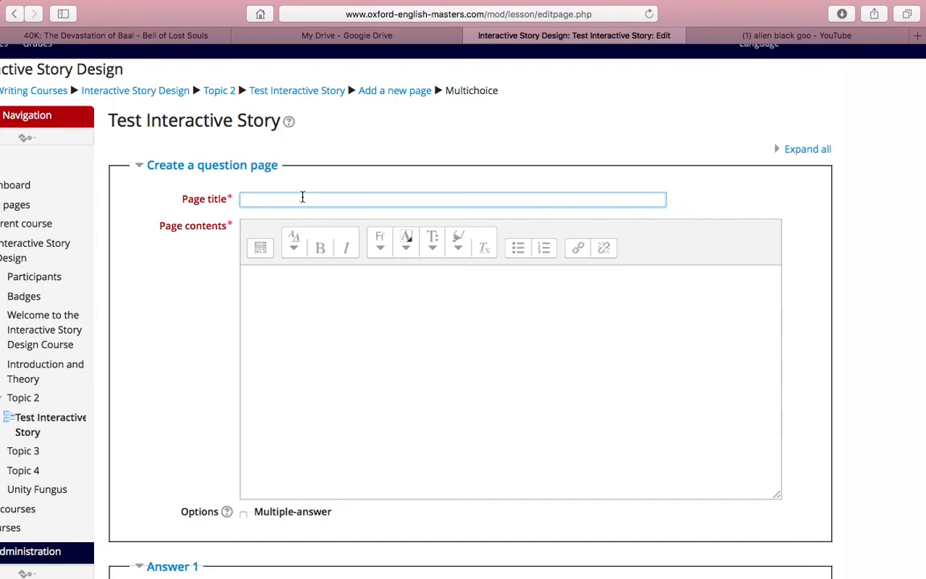
{"action": "type", "text": "The Gate"}
{"action": "left_click", "coordinate": [338, 316]}
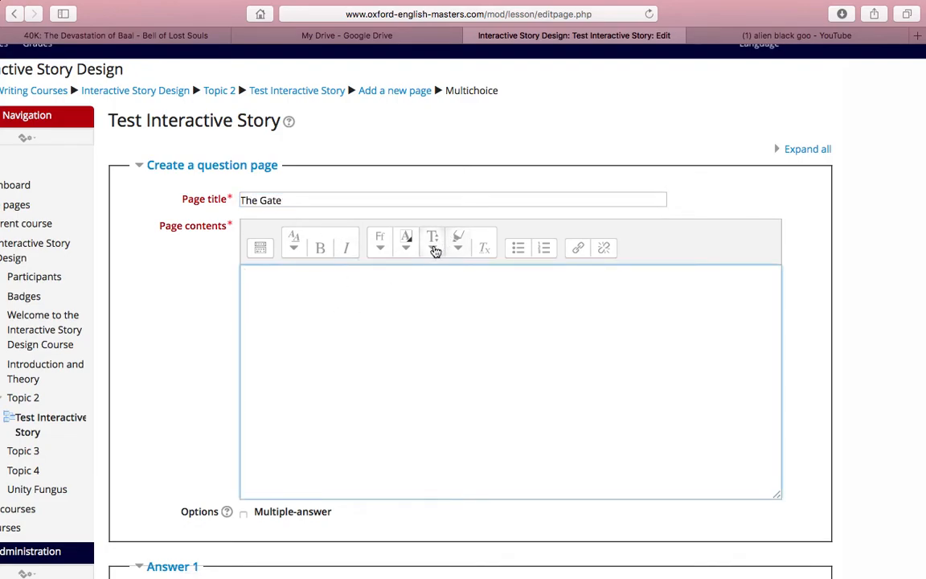
{"action": "left_click", "coordinate": [435, 247]}
{"action": "left_click", "coordinate": [443, 352]}
Step: Begin the page contents with "The gate is closed and presumably barred from the other side."
{"action": "type", "text": "The gate"}
{"action": "scroll", "coordinate": [305, 294], "scroll_direction": "up", "scroll_amount": 5}
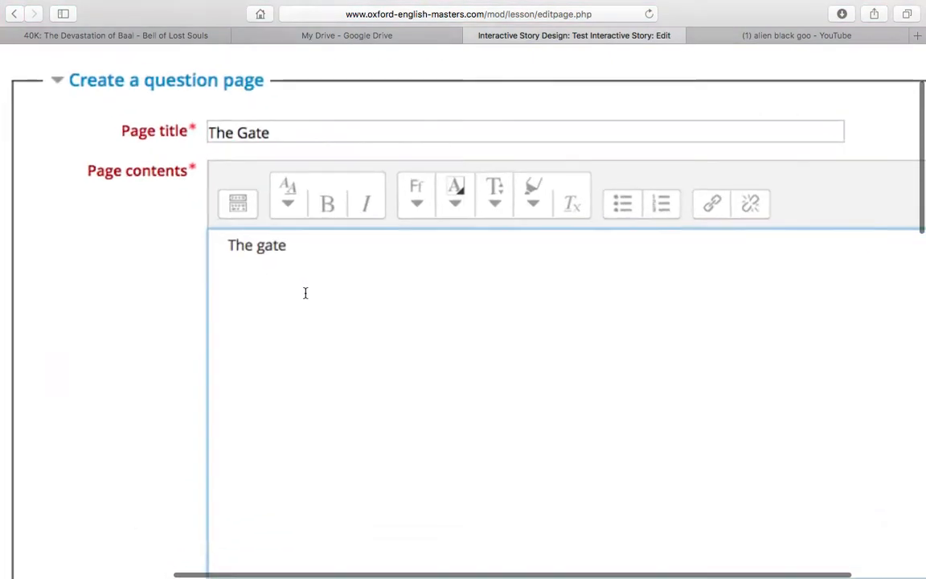
{"action": "type", "text": "i"}
{"action": "key", "text": "BackSpace"}
{"action": "type", "text": "is barre"}
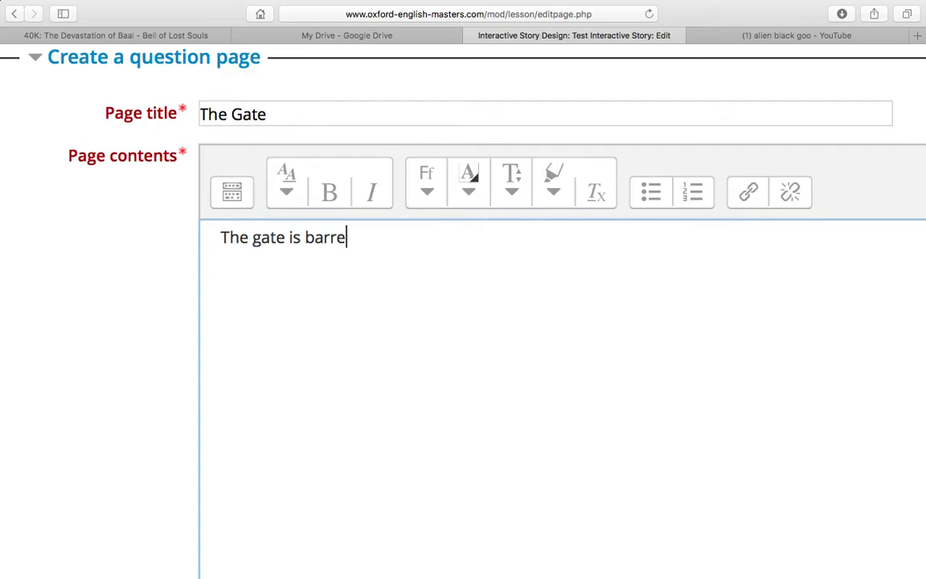
{"action": "key", "text": "BackSpace"}
{"action": "key", "text": "BackSpace"}
{"action": "key", "text": "BackSpace"}
{"action": "key", "text": "BackSpace"}
{"action": "key", "text": "BackSpace"}
{"action": "type", "text": "closed and pre"}
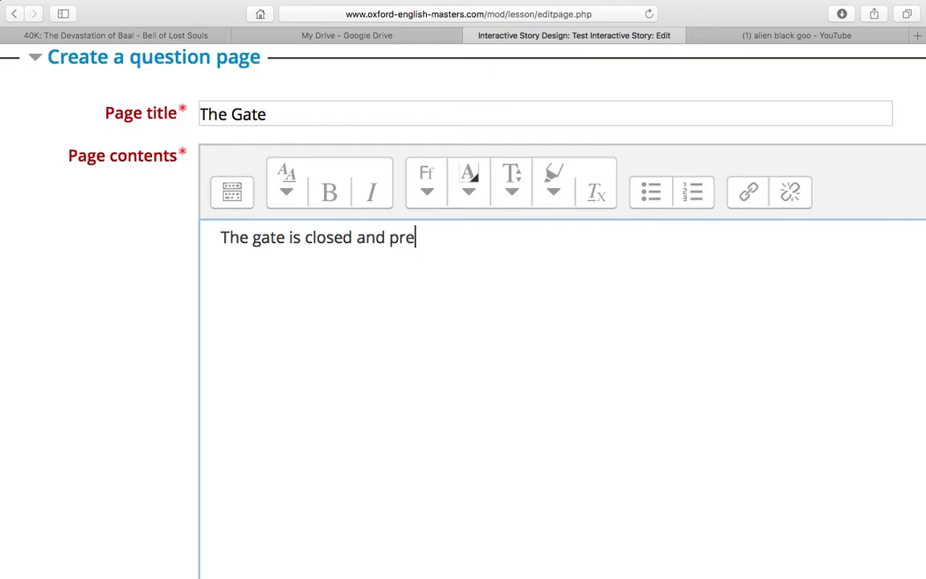
{"action": "type", "text": "sumably na"}
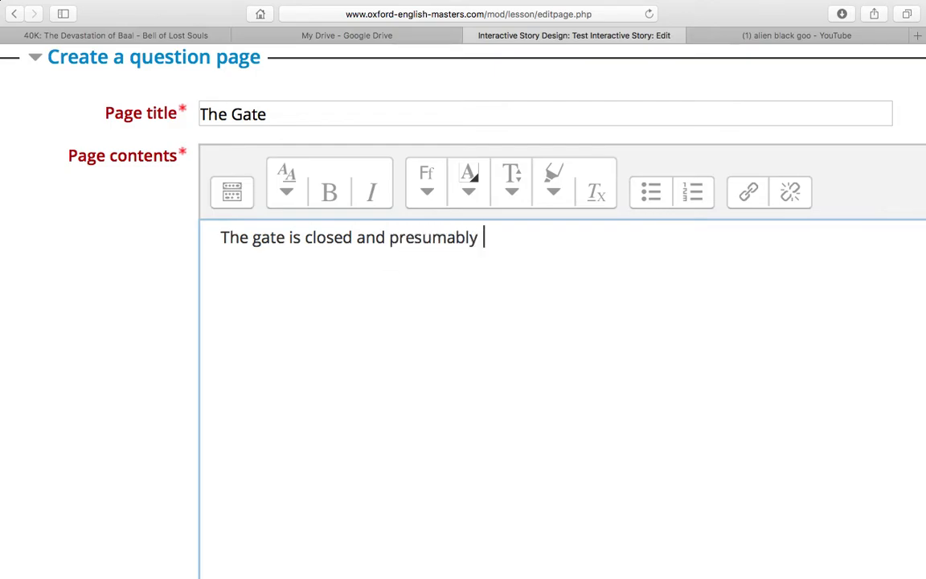
{"action": "key", "text": "BackSpace"}
{"action": "key", "text": "BackSpace"}
{"action": "type", "text": "barred f"}
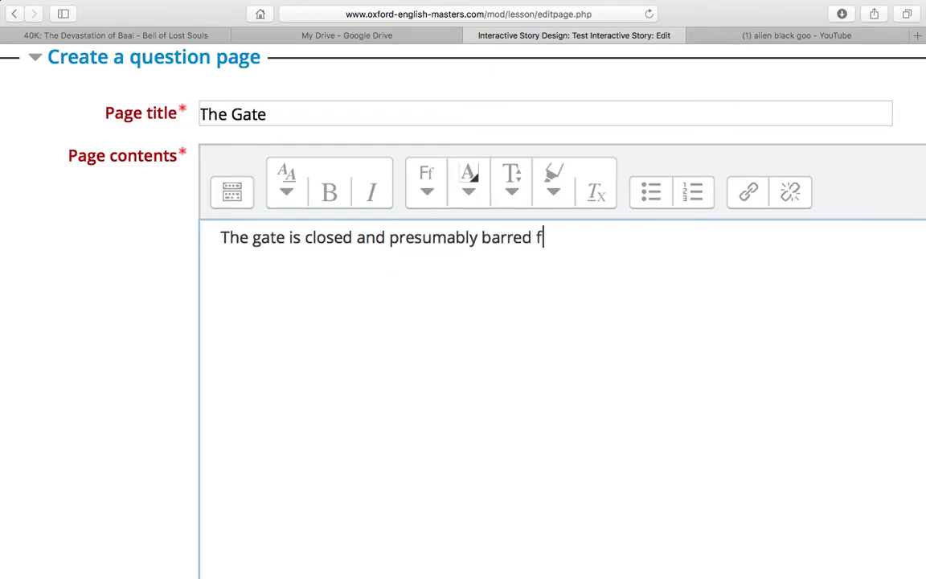
{"action": "type", "text": "rom the other side. I"}
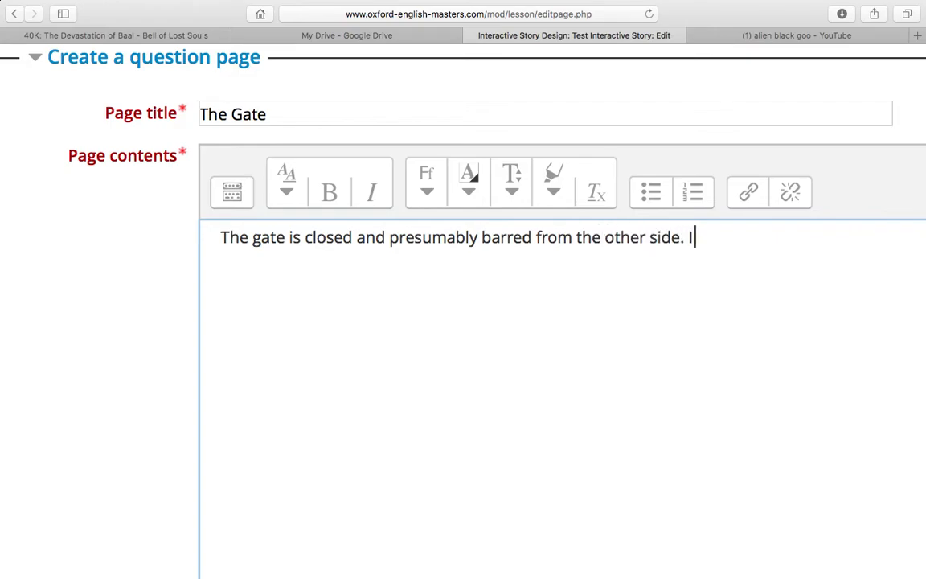
{"action": "key", "text": "BackSpace"}
Step: Add "The doors are massive and old and you do not think you can force them open." to the page contents
{"action": "type", "text": "The doors"}
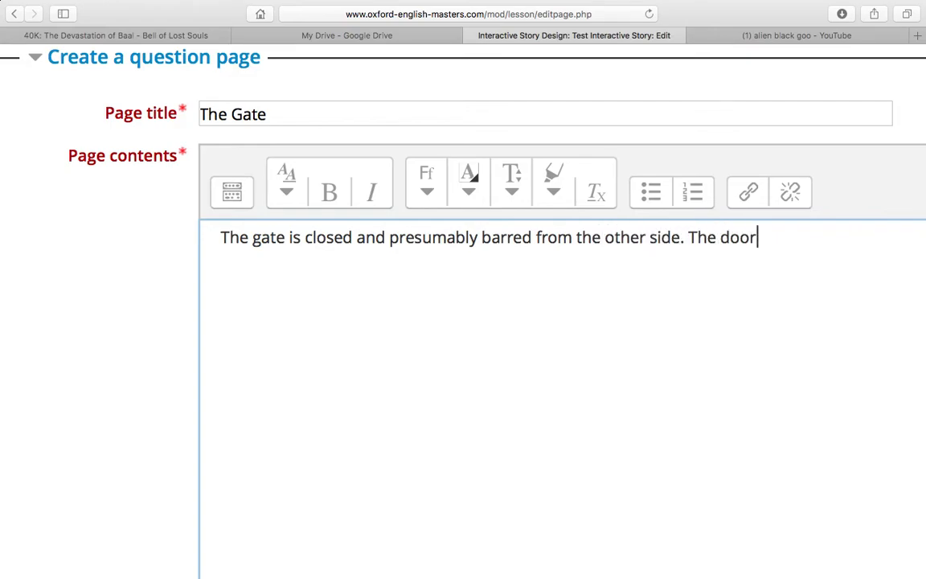
{"action": "type", "text": " are mass"}
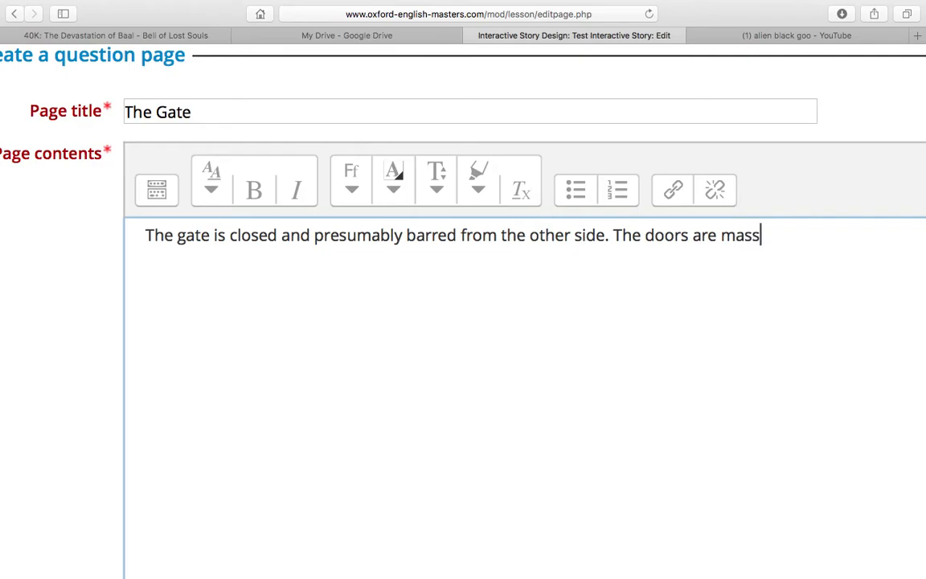
{"action": "type", "text": "ive and old and "}
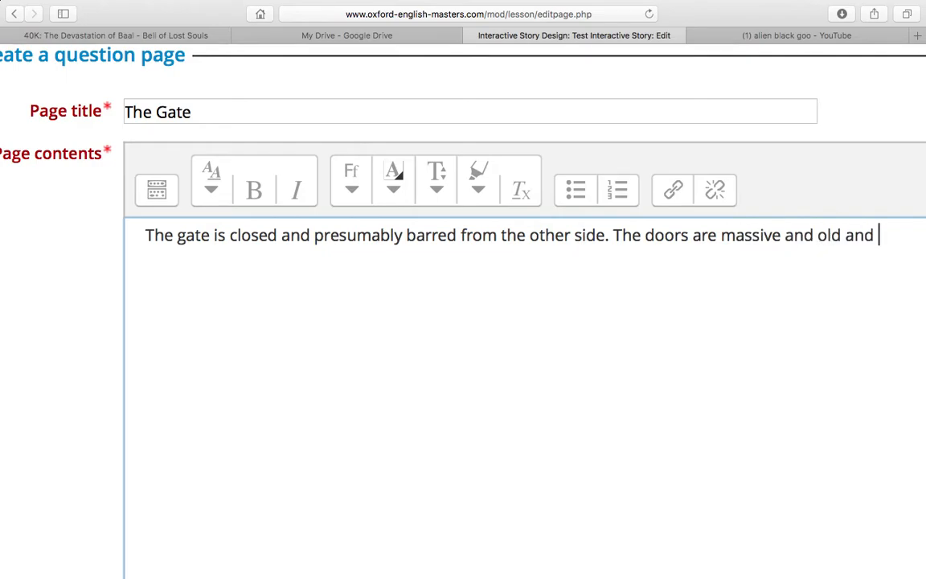
{"action": "type", "text": "you do no"}
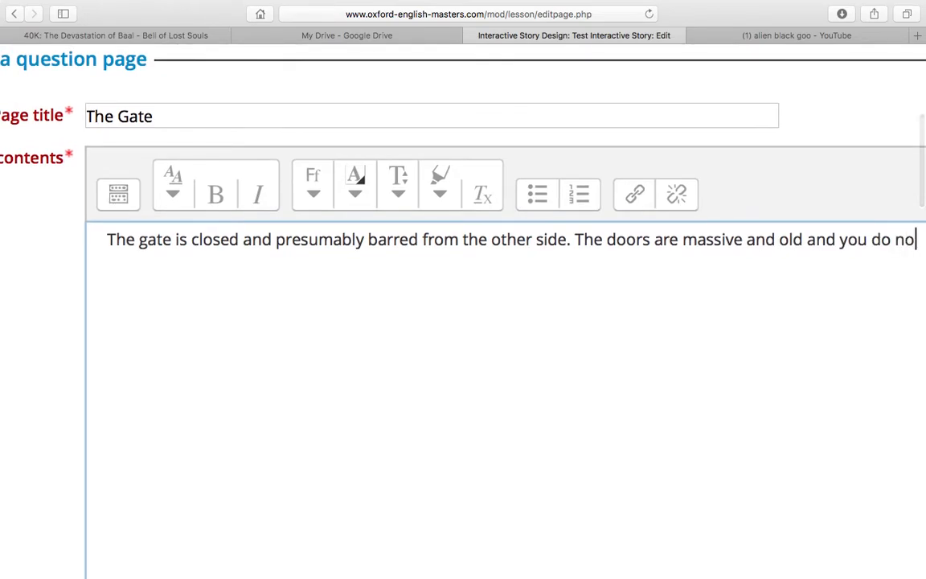
{"action": "type", "text": "t think you "}
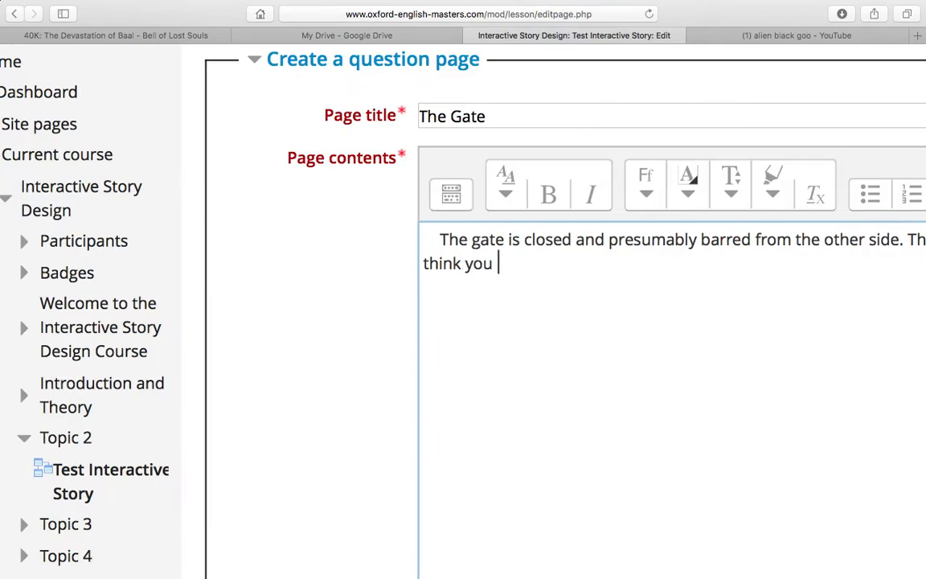
{"action": "type", "text": "can force them open"}
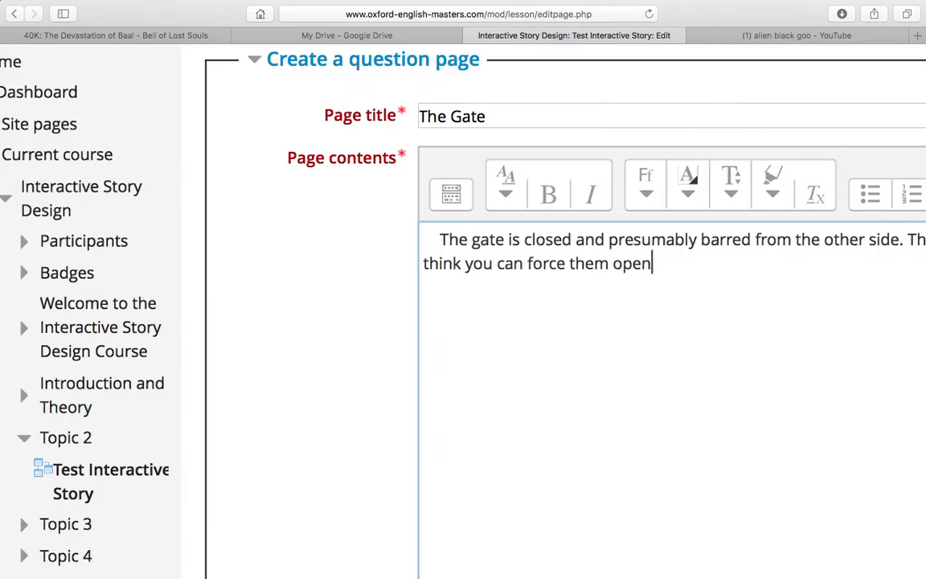
Step: Add the sentence "Thee is a path to the left of the gate running around the side of the castle." to the page contents
{"action": "type", "text": ". Thee is a path "}
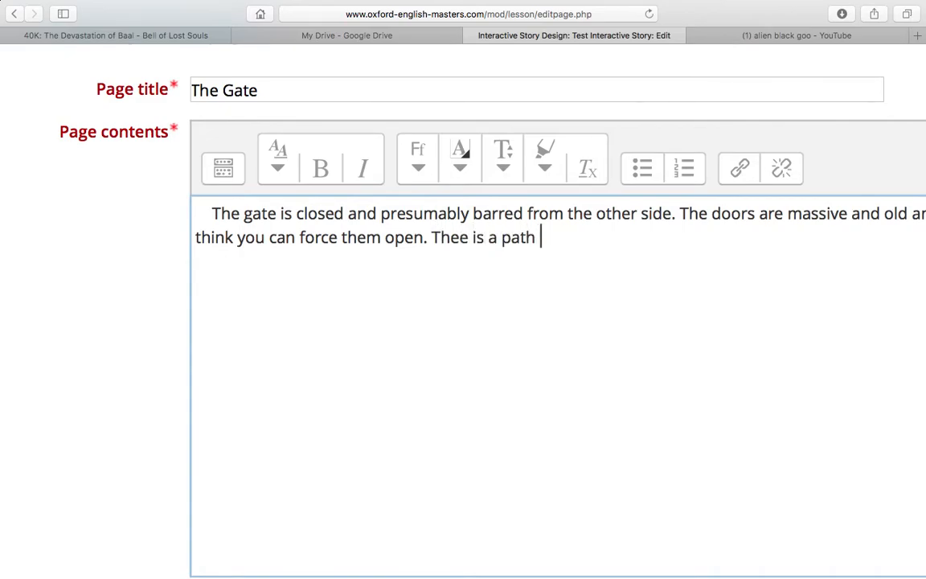
{"action": "type", "text": "to the left of t"}
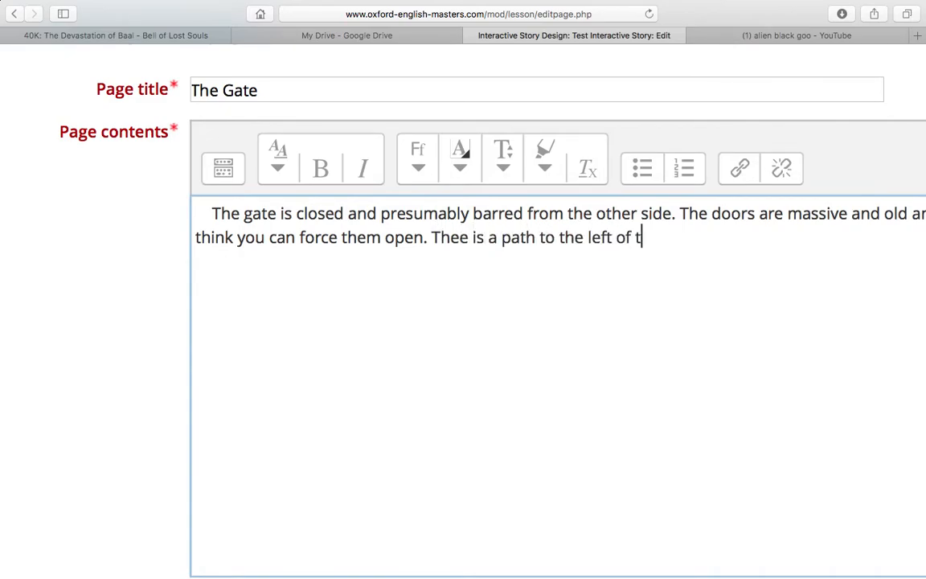
{"action": "type", "text": "he gate runnn"}
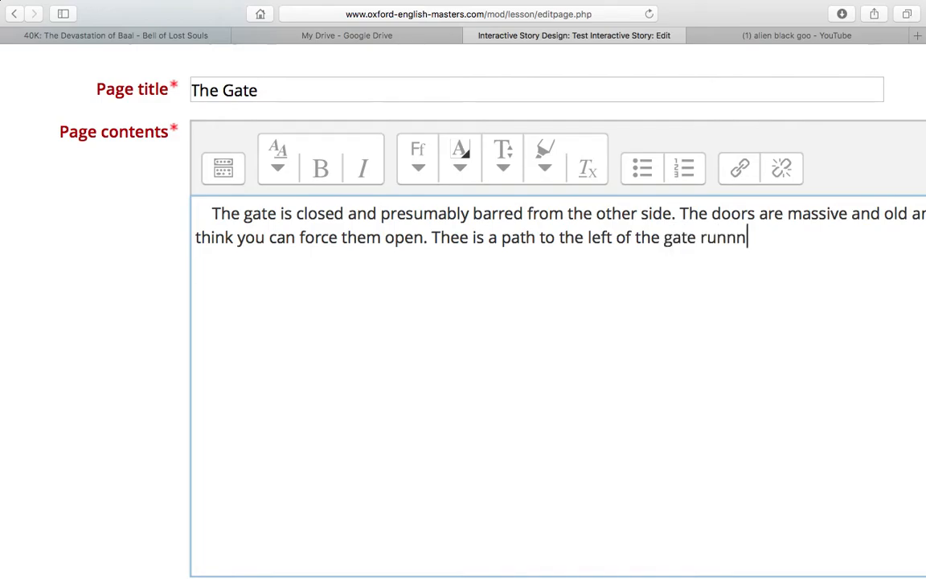
{"action": "key", "text": "BackSpace"}
{"action": "type", "text": "ing around the sou"}
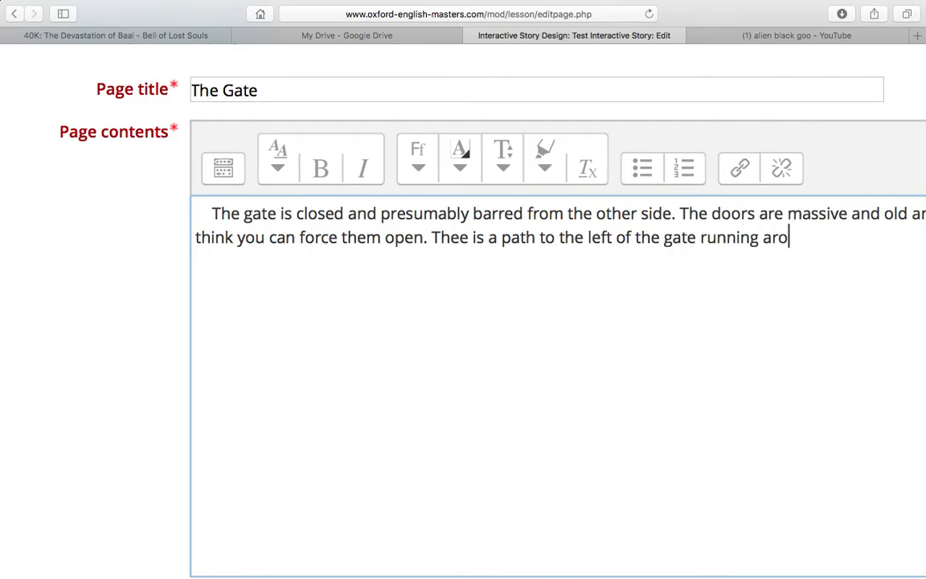
{"action": "key", "text": "BackSpace"}
{"action": "key", "text": "BackSpace"}
{"action": "type", "text": "ide "}
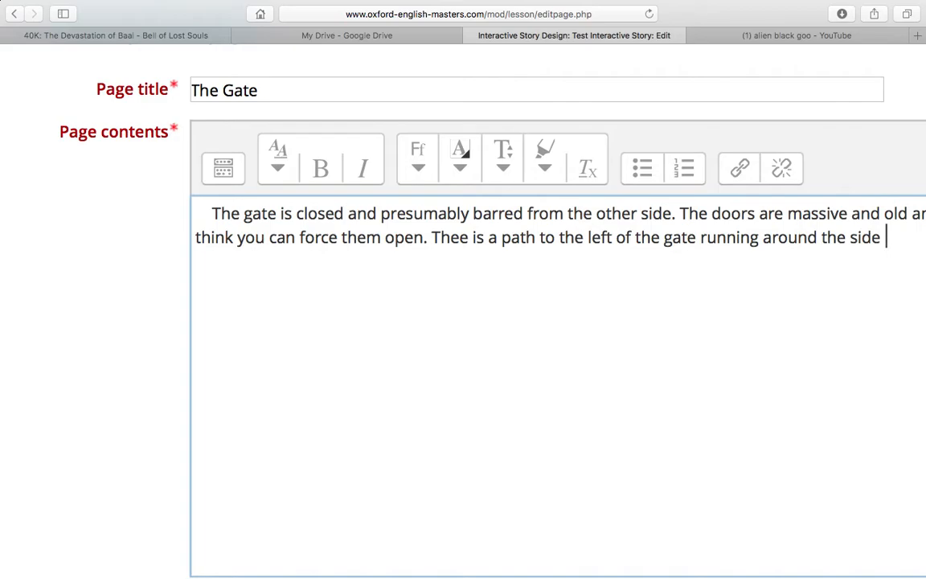
{"action": "type", "text": "of the castle. There"}
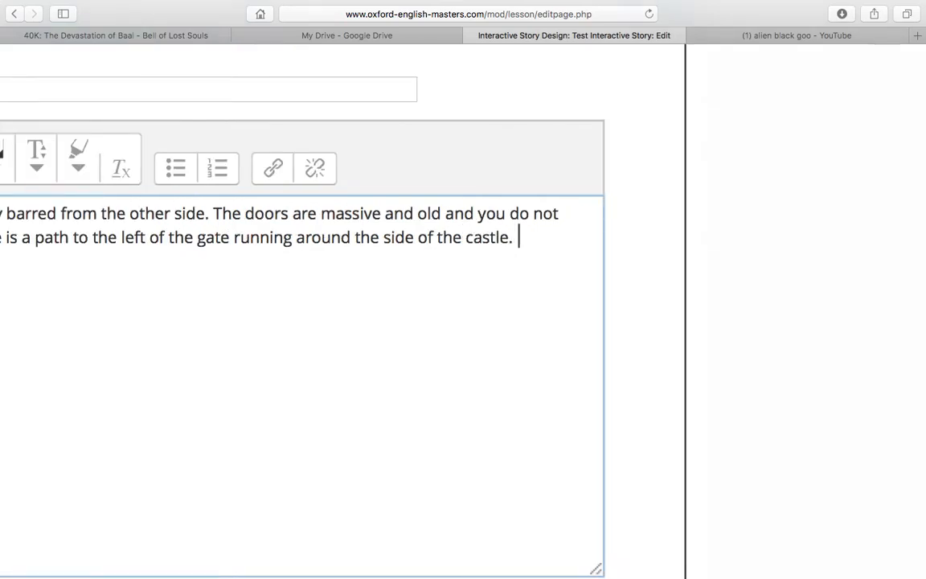
Step: Continue the page contents after the castle path sentence with "To the right the path becomes rocky"
{"action": "key", "text": "BackSpace"}
{"action": "key", "text": "BackSpace"}
{"action": "key", "text": "BackSpace"}
{"action": "key", "text": "BackSpace"}
{"action": "type", "text": "of the gate right"}
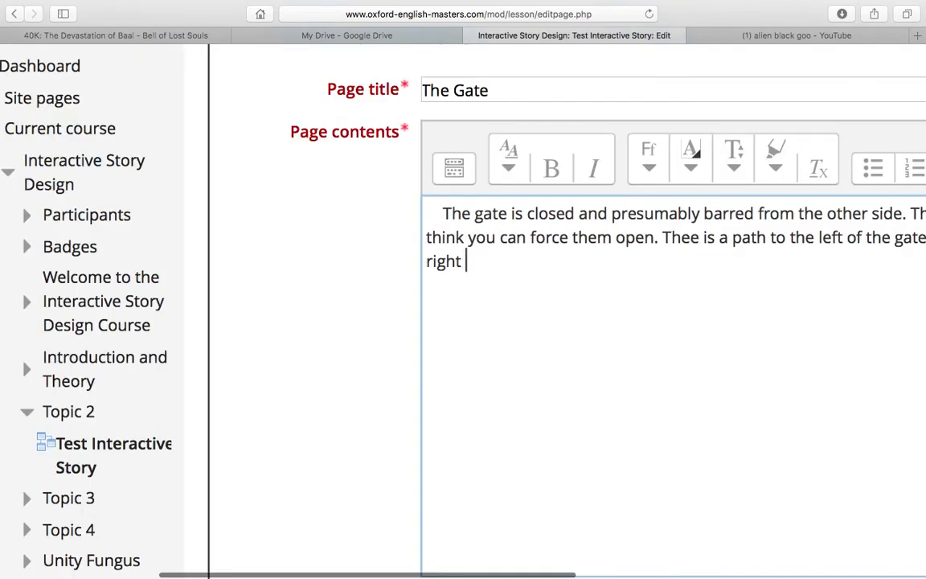
{"action": "scroll", "coordinate": [463, 322], "scroll_direction": "right", "scroll_amount": 5}
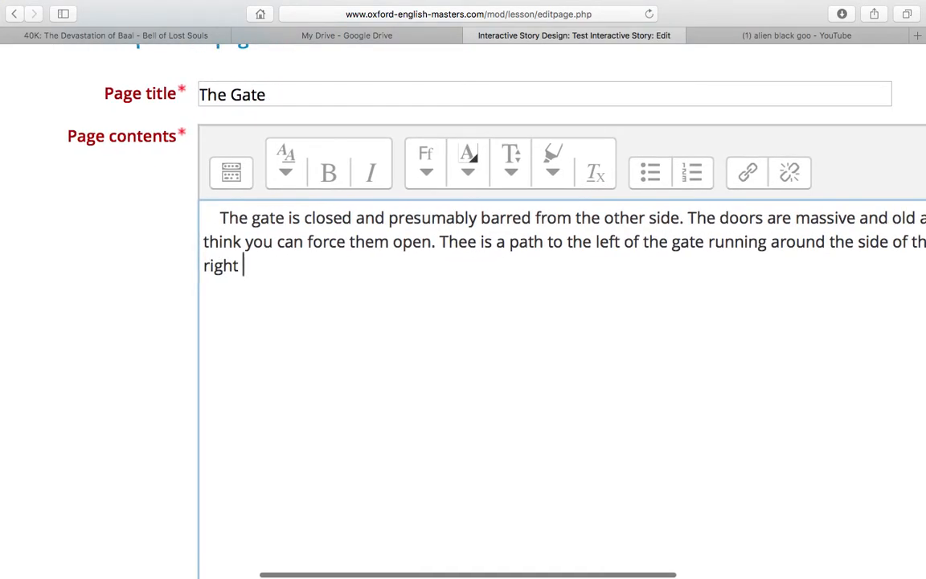
{"action": "type", "text": "the"}
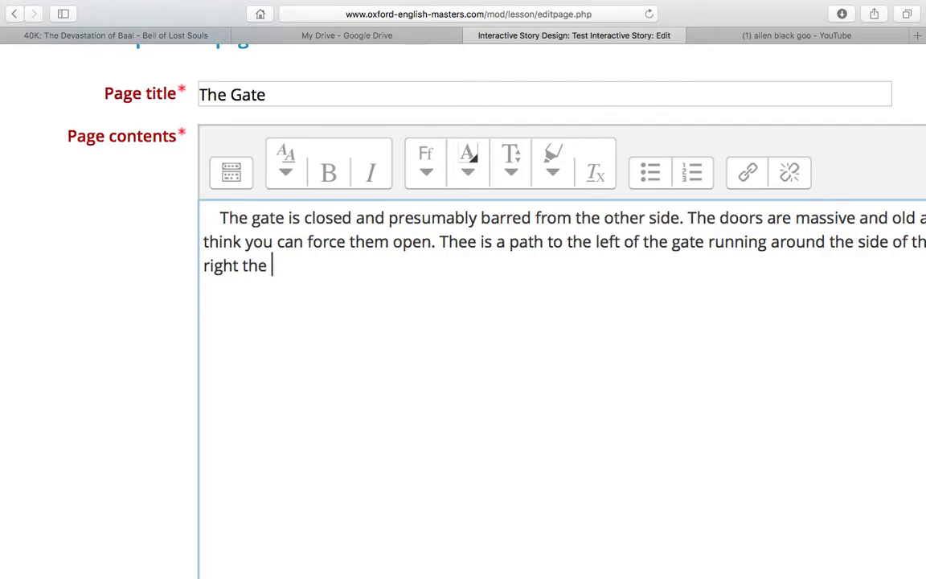
{"action": "type", "text": " path be"}
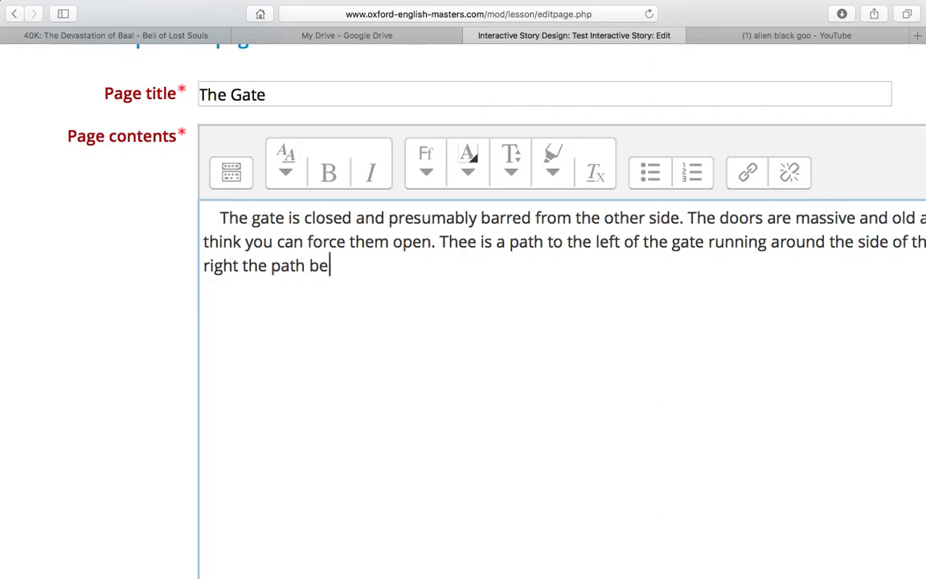
{"action": "type", "text": "comes rocky "}
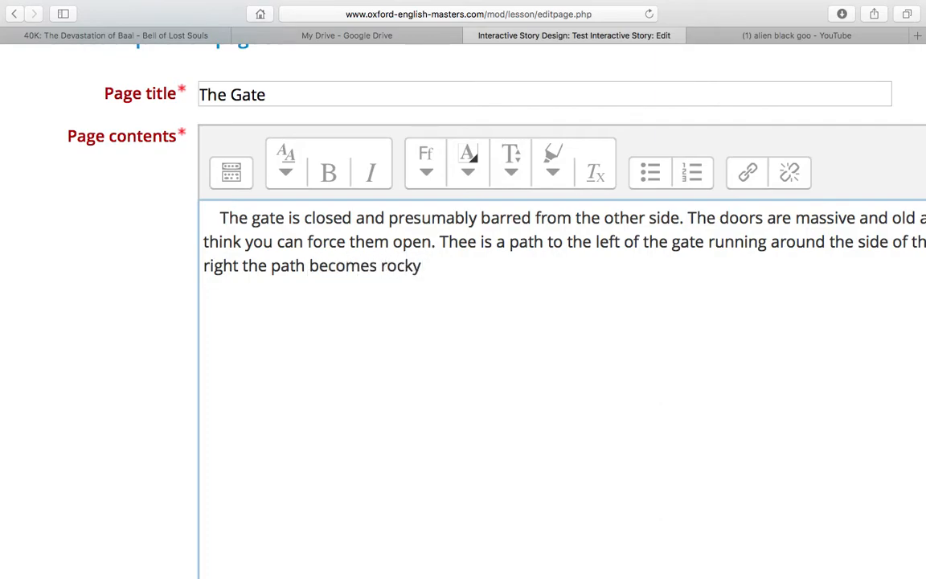
Step: Complete the sentence about the rocky path with "and looks hard to climb."
{"action": "type", "text": " and"}
{"action": "key", "text": "BackSpace"}
{"action": "key", "text": "BackSpace"}
{"action": "key", "text": "BackSpace"}
{"action": "key", "text": "BackSpace"}
{"action": "type", "text": "and"}
{"action": "scroll", "coordinate": [483, 362], "scroll_direction": "right", "scroll_amount": 3}
{"action": "scroll", "coordinate": [463, 322], "scroll_direction": "right", "scroll_amount": 1}
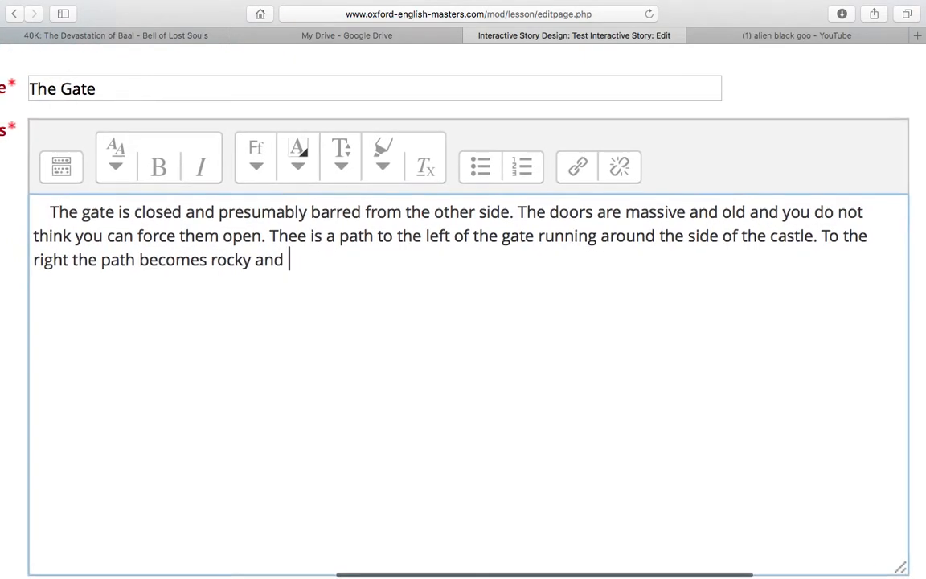
{"action": "scroll", "coordinate": [464, 321], "scroll_direction": "down", "scroll_amount": 1}
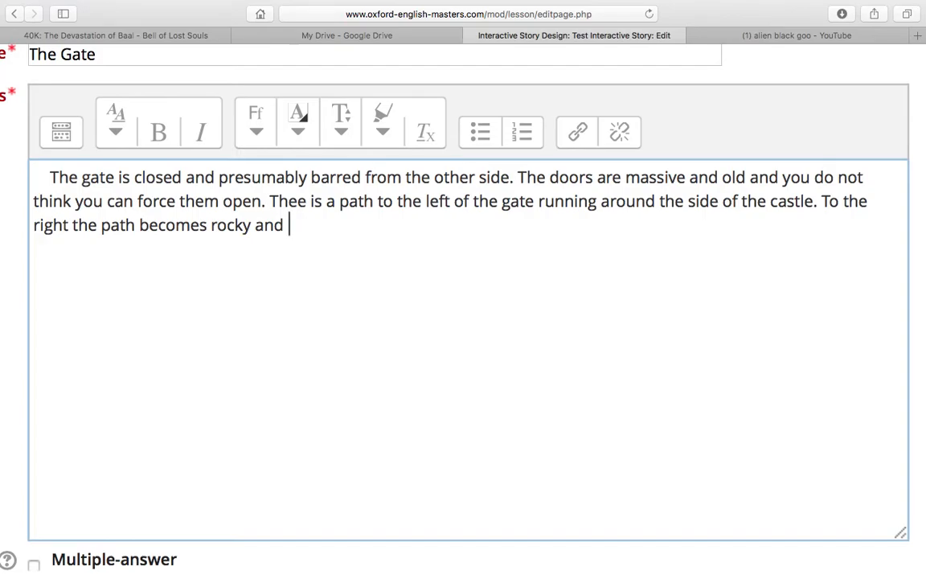
{"action": "type", "text": "looks hard to climb."}
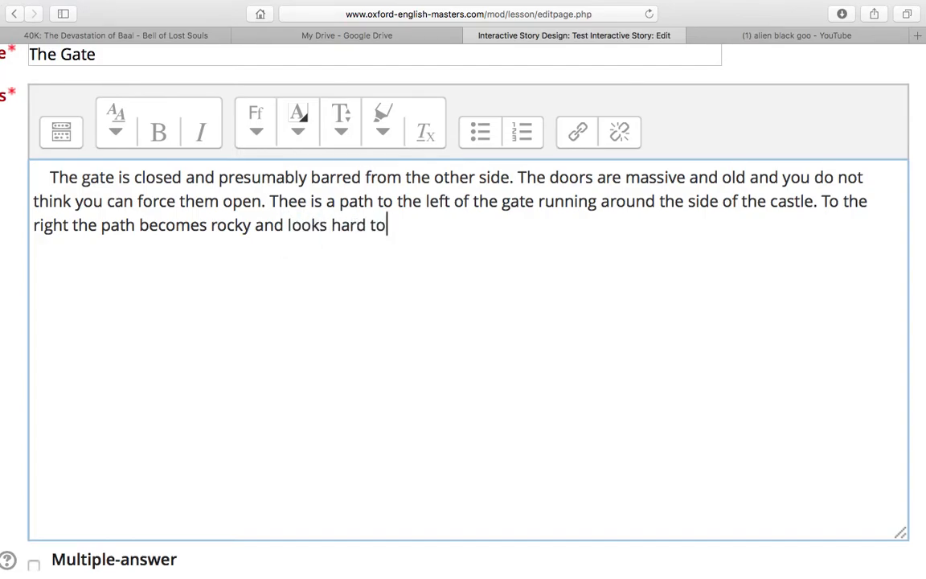
{"action": "scroll", "coordinate": [468, 305], "scroll_direction": "right", "scroll_amount": 1}
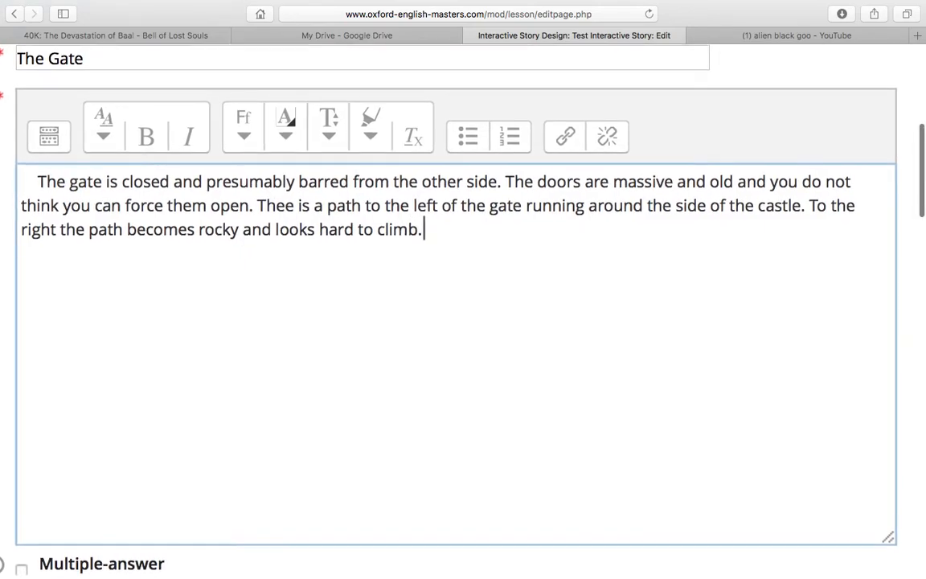
{"action": "scroll", "coordinate": [463, 322], "scroll_direction": "down", "scroll_amount": 1}
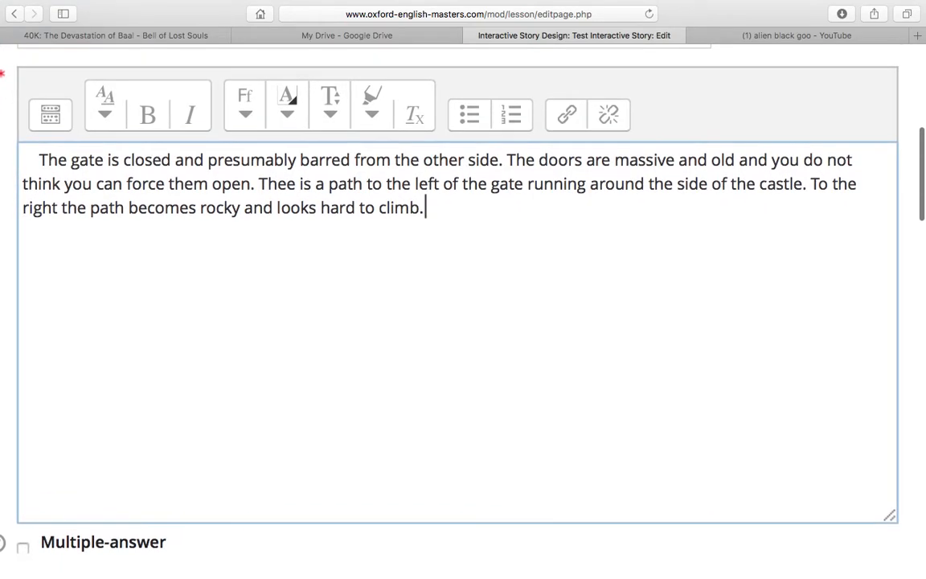
Step: Add a new paragraph to the page contents reading "What will you choose to do now? (2 marks for the best answer)"
{"action": "key", "text": "Return"}
{"action": "type", "text": "Wha"}
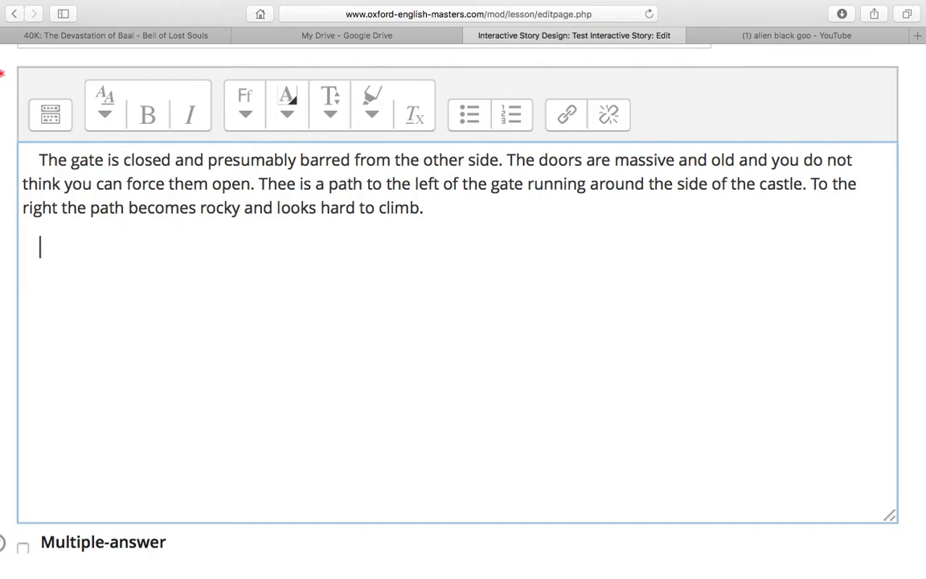
{"action": "type", "text": "t"}
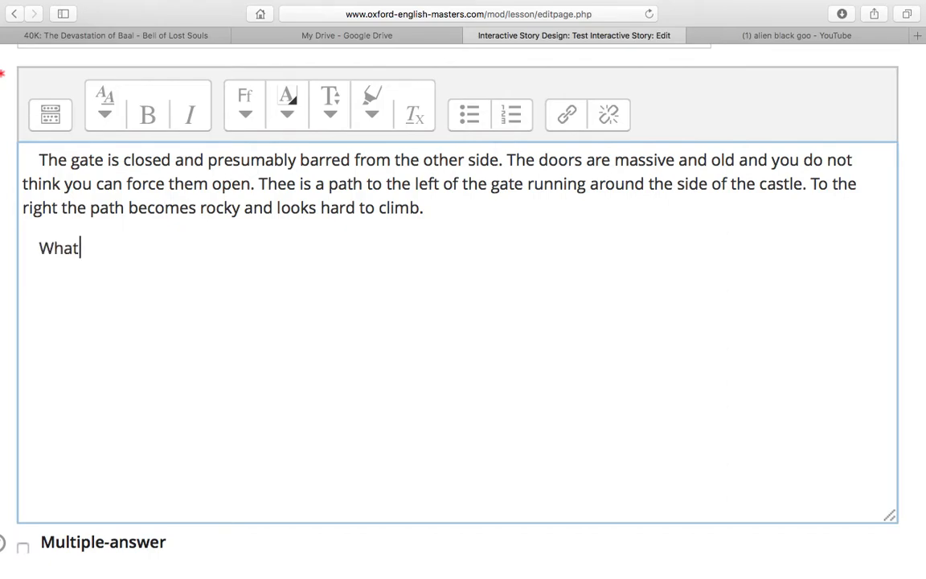
{"action": "type", "text": " will you choose to do "}
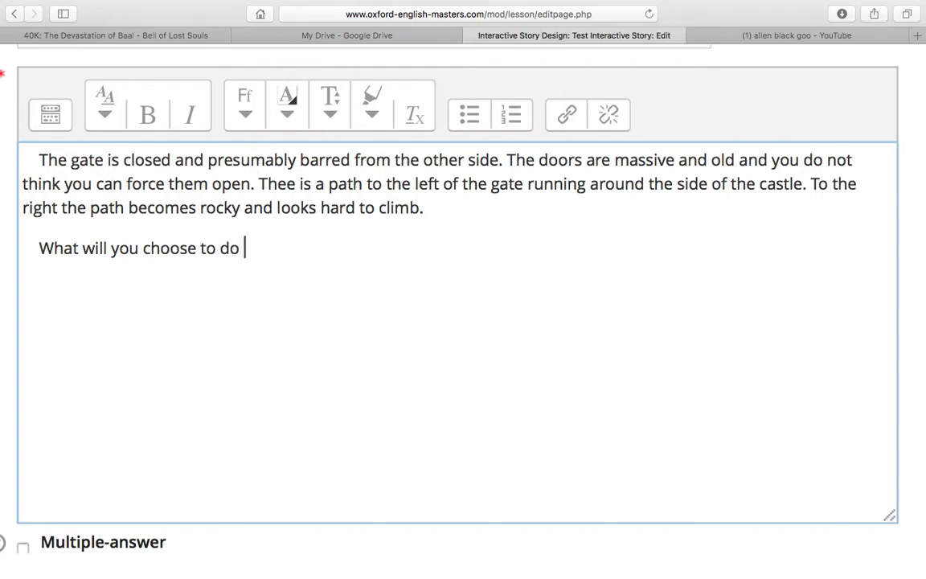
{"action": "type", "text": "now? ("}
{"action": "type", "text": "2 mark"}
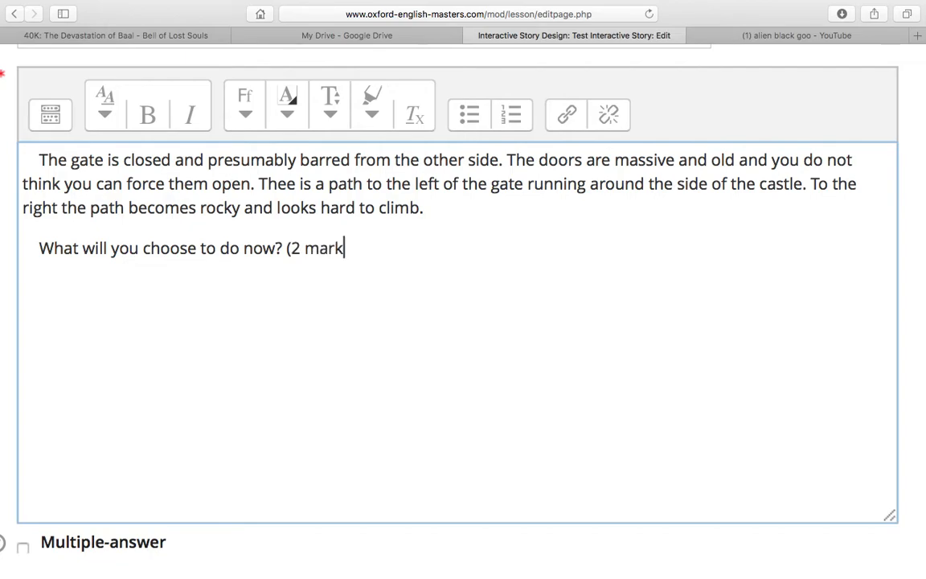
{"action": "type", "text": "s for the best answ"}
{"action": "key", "text": "BackSpace"}
{"action": "type", "text": "swer)"}
Step: Review the finished page contents and the empty Answer 1 section below them
{"action": "scroll", "coordinate": [463, 322], "scroll_direction": "left", "scroll_amount": 1}
{"action": "scroll", "coordinate": [463, 321], "scroll_direction": "down", "scroll_amount": 4}
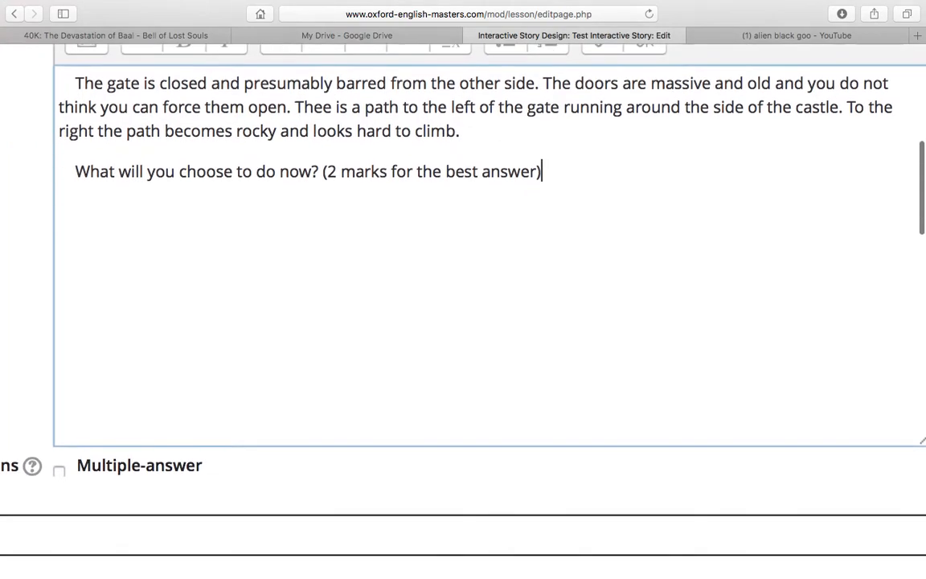
{"action": "scroll", "coordinate": [354, 276], "scroll_direction": "down", "scroll_amount": 10}
{"action": "scroll", "coordinate": [354, 275], "scroll_direction": "left", "scroll_amount": 2}
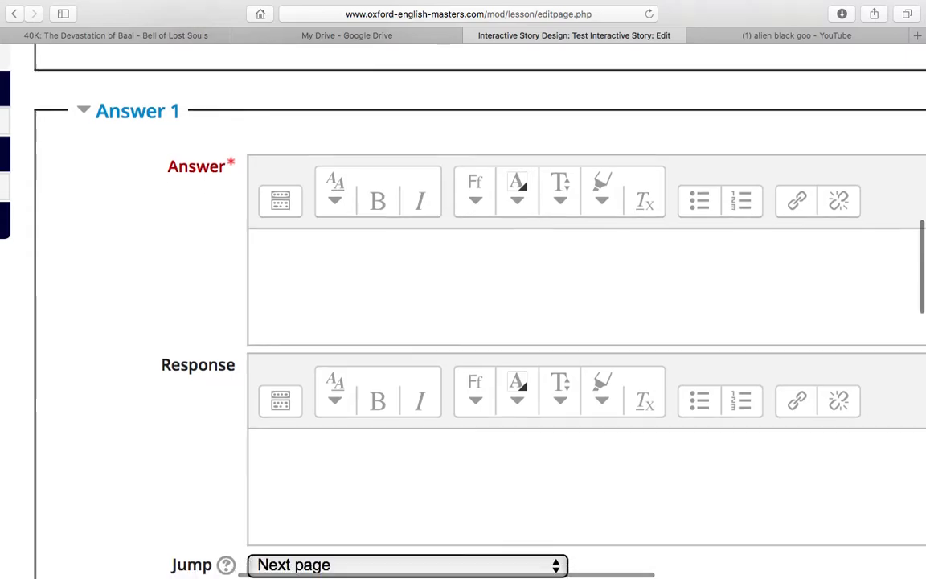
{"action": "scroll", "coordinate": [437, 217], "scroll_direction": "up", "scroll_amount": 12}
{"action": "scroll", "coordinate": [437, 217], "scroll_direction": "right", "scroll_amount": 2}
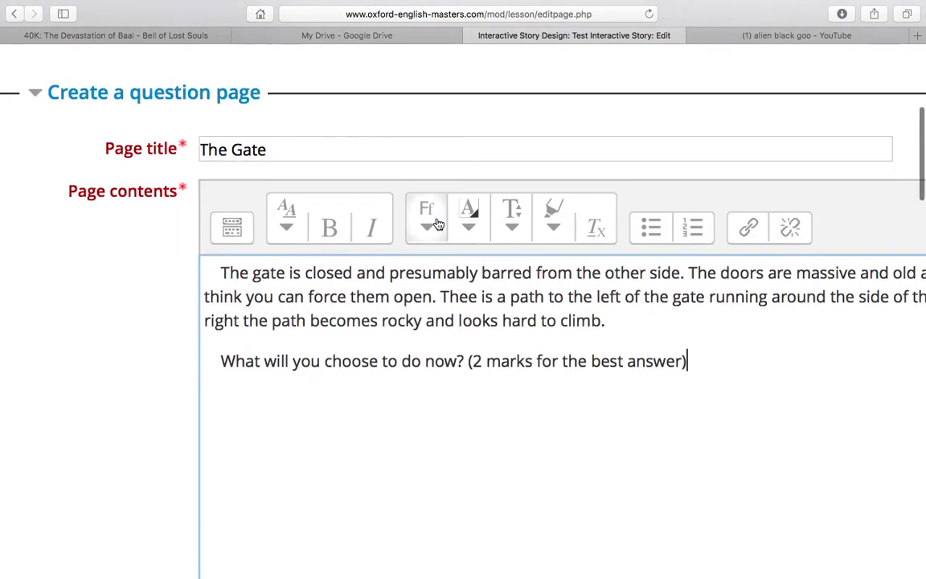
{"action": "scroll", "coordinate": [439, 225], "scroll_direction": "down", "scroll_amount": 2}
{"action": "scroll", "coordinate": [438, 224], "scroll_direction": "down", "scroll_amount": 8}
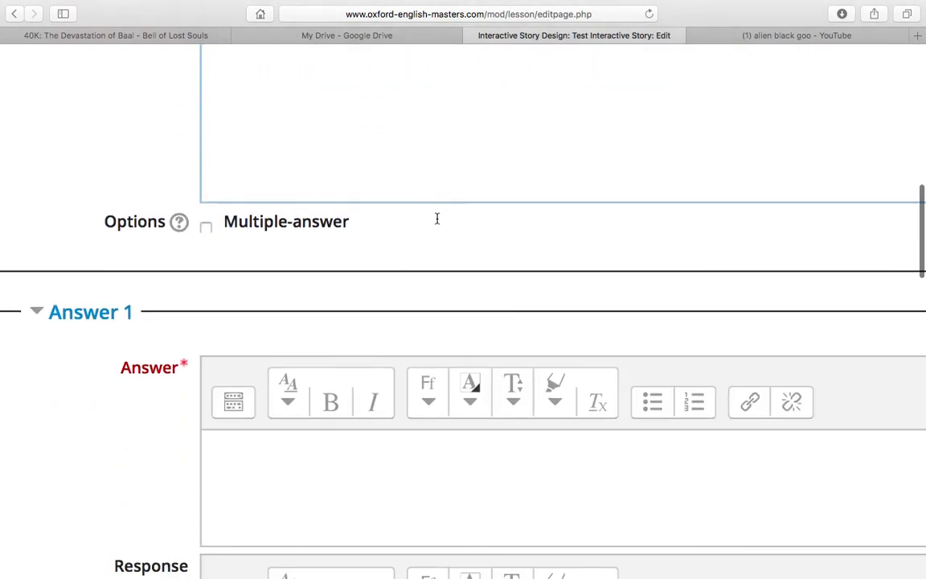
Step: Enter "attempt to force the gate" as the answer text of Answer 1
{"action": "left_click", "coordinate": [337, 346]}
{"action": "scroll", "coordinate": [337, 346], "scroll_direction": "right", "scroll_amount": 1}
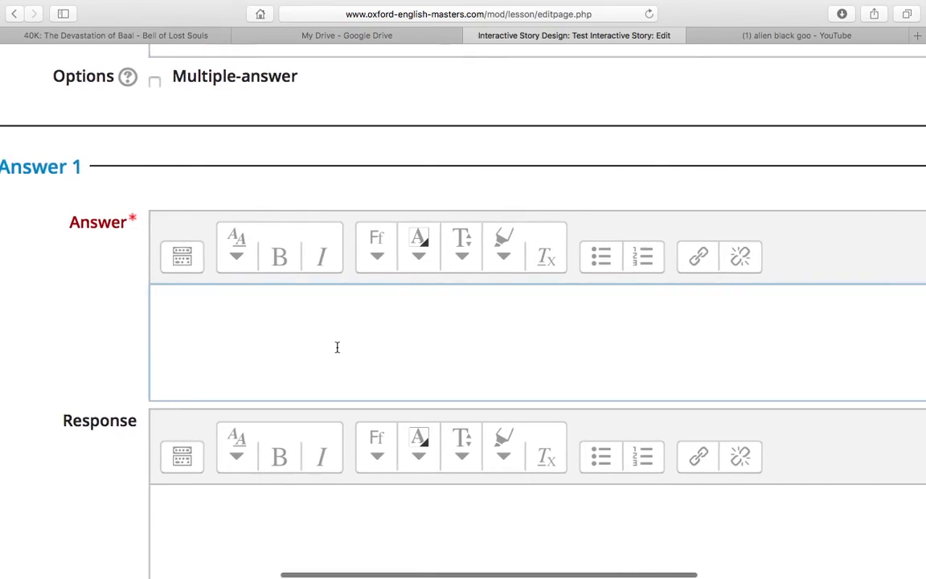
{"action": "scroll", "coordinate": [337, 347], "scroll_direction": "down", "scroll_amount": 2}
{"action": "scroll", "coordinate": [337, 347], "scroll_direction": "up", "scroll_amount": 4}
{"action": "scroll", "coordinate": [337, 347], "scroll_direction": "down", "scroll_amount": 4}
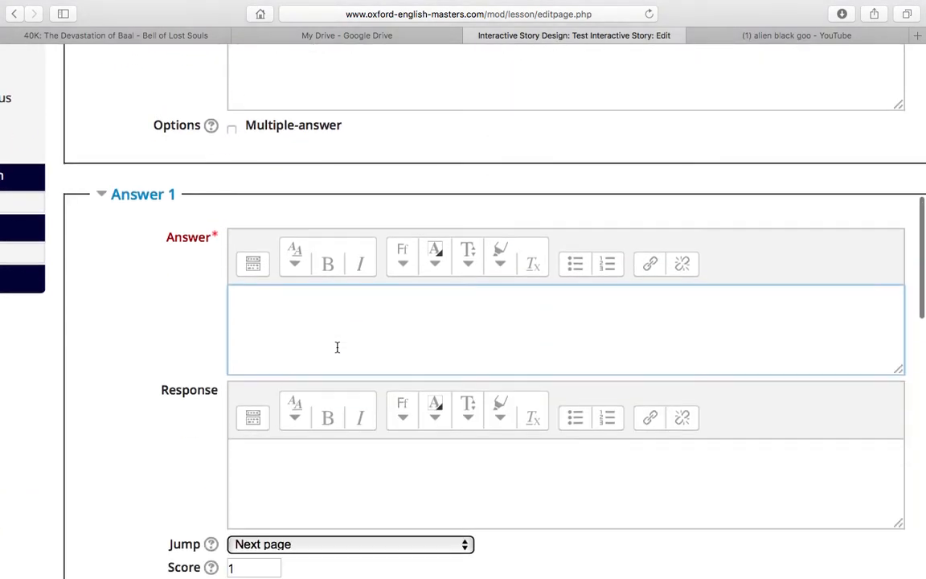
{"action": "scroll", "coordinate": [337, 346], "scroll_direction": "up", "scroll_amount": 5}
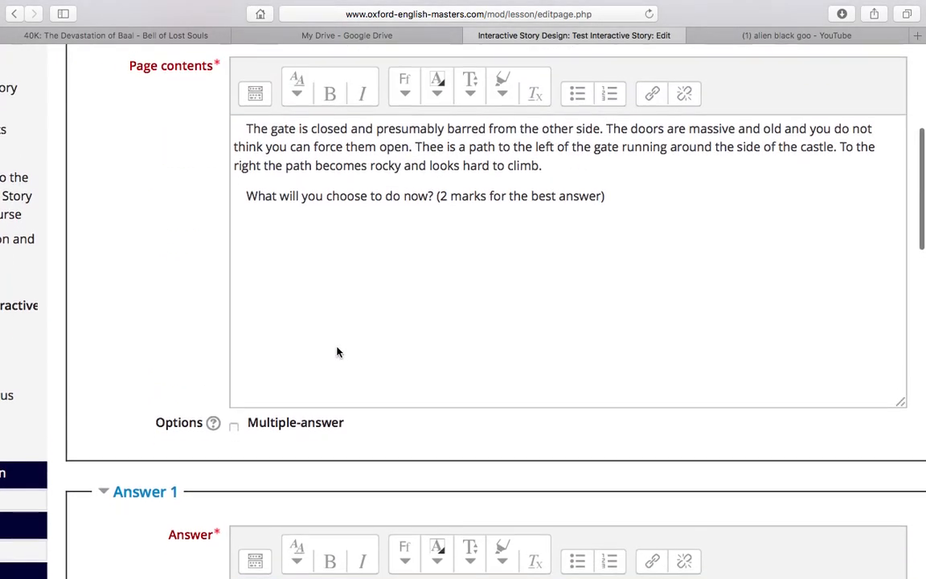
{"action": "scroll", "coordinate": [337, 346], "scroll_direction": "down", "scroll_amount": 2}
{"action": "scroll", "coordinate": [337, 350], "scroll_direction": "down", "scroll_amount": 4}
{"action": "type", "text": "force the gate"}
{"action": "left_click", "coordinate": [236, 353]}
{"action": "type", "text": "attempt to"}
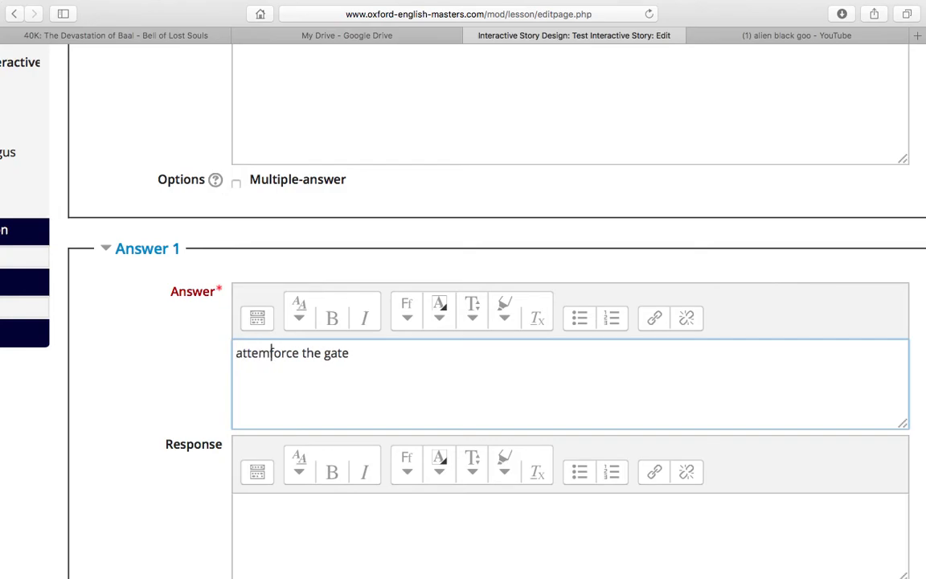
Step: Reread the story text against Answer 1 and examine its response, jump and score settings
{"action": "scroll", "coordinate": [606, 228], "scroll_direction": "up", "scroll_amount": 5}
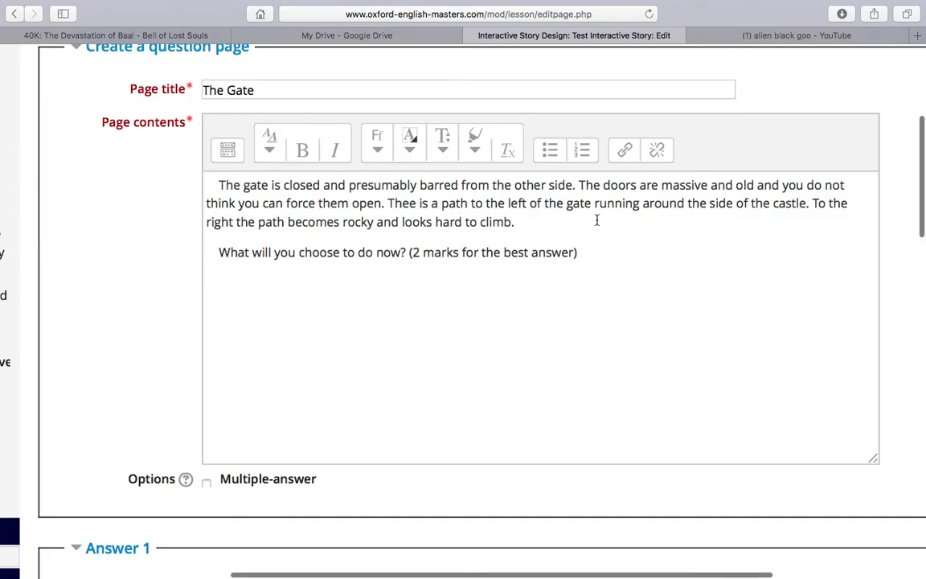
{"action": "scroll", "coordinate": [597, 221], "scroll_direction": "left", "scroll_amount": 1}
{"action": "scroll", "coordinate": [596, 221], "scroll_direction": "right", "scroll_amount": 2}
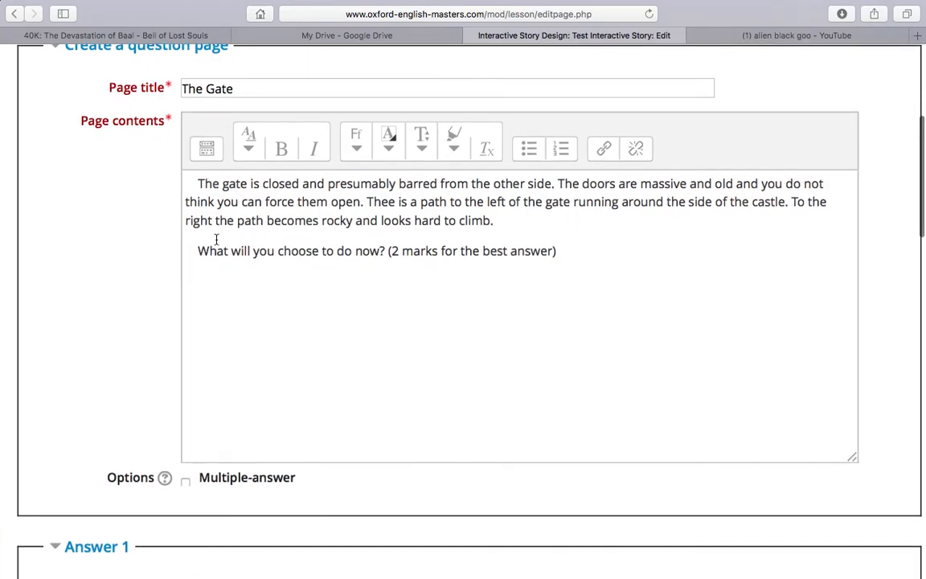
{"action": "scroll", "coordinate": [217, 239], "scroll_direction": "right", "scroll_amount": 2}
{"action": "scroll", "coordinate": [492, 226], "scroll_direction": "down", "scroll_amount": 6}
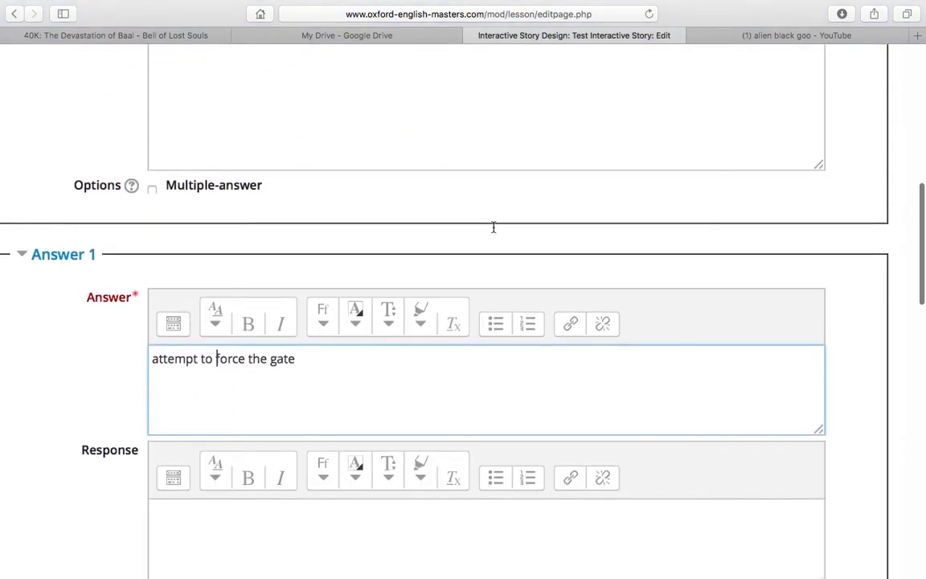
{"action": "scroll", "coordinate": [494, 232], "scroll_direction": "down", "scroll_amount": 3}
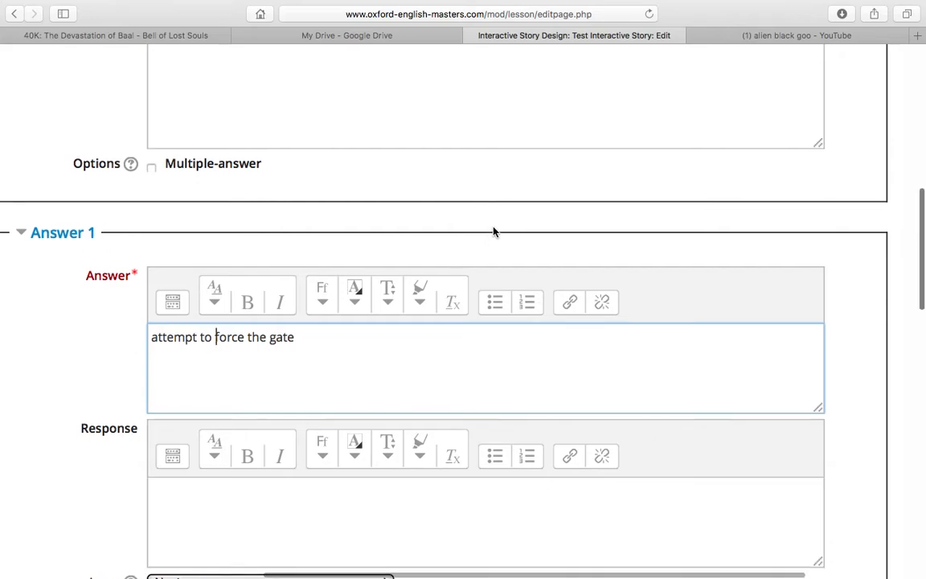
{"action": "scroll", "coordinate": [494, 222], "scroll_direction": "down", "scroll_amount": 2}
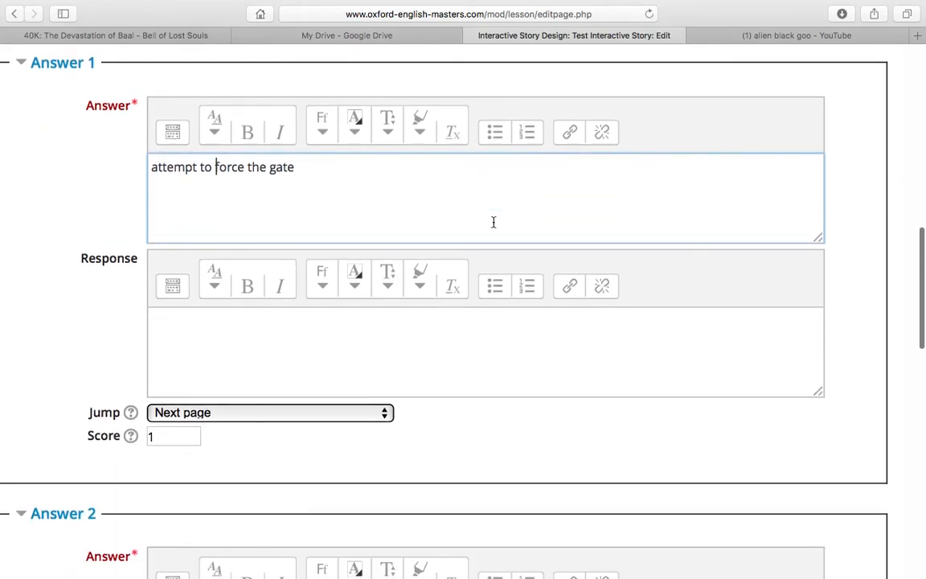
{"action": "left_click", "coordinate": [240, 361]}
{"action": "scroll", "coordinate": [239, 361], "scroll_direction": "up", "scroll_amount": 1}
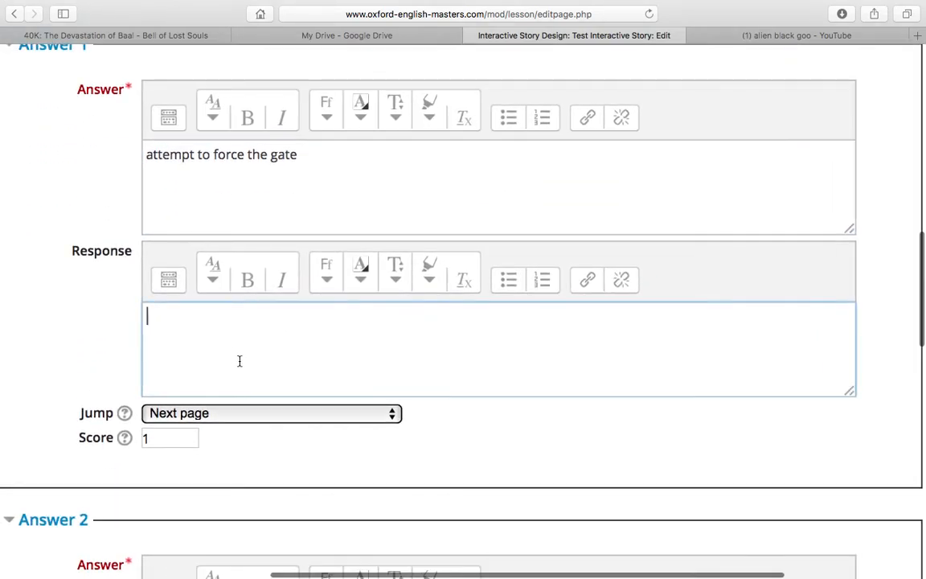
{"action": "scroll", "coordinate": [240, 361], "scroll_direction": "up", "scroll_amount": 1}
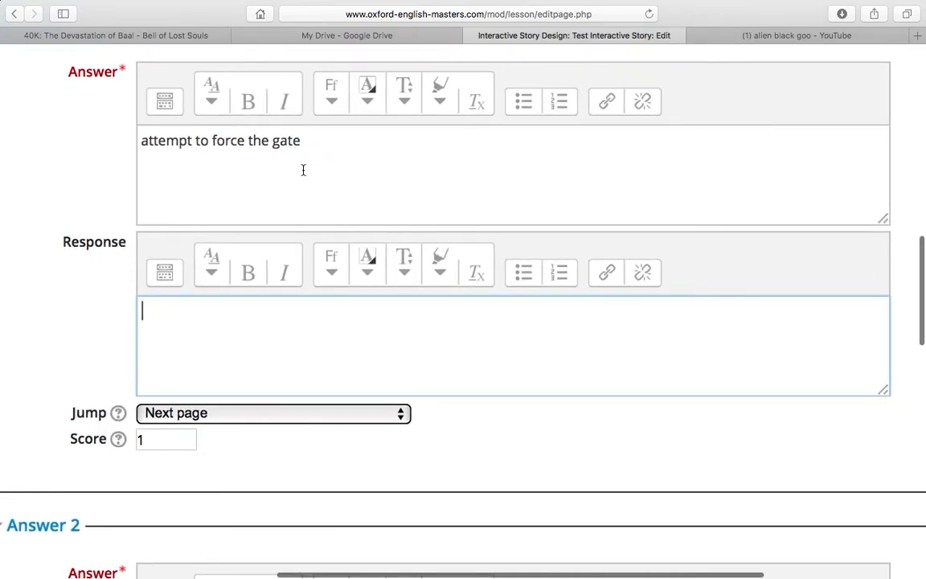
{"action": "scroll", "coordinate": [200, 250], "scroll_direction": "down", "scroll_amount": 2}
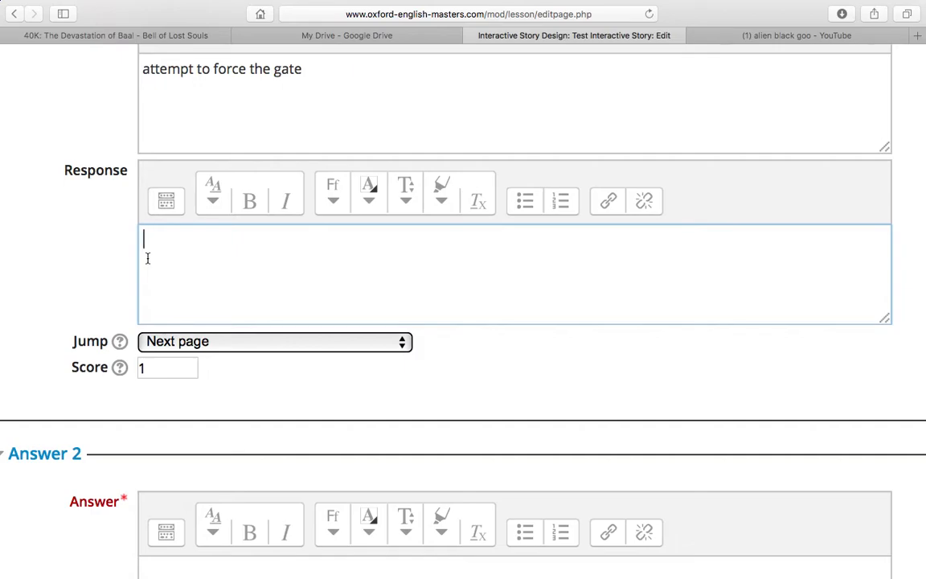
{"action": "scroll", "coordinate": [147, 258], "scroll_direction": "up", "scroll_amount": 10}
{"action": "scroll", "coordinate": [147, 258], "scroll_direction": "down", "scroll_amount": 8}
{"action": "scroll", "coordinate": [147, 258], "scroll_direction": "down", "scroll_amount": 5}
{"action": "scroll", "coordinate": [147, 261], "scroll_direction": "up", "scroll_amount": 2}
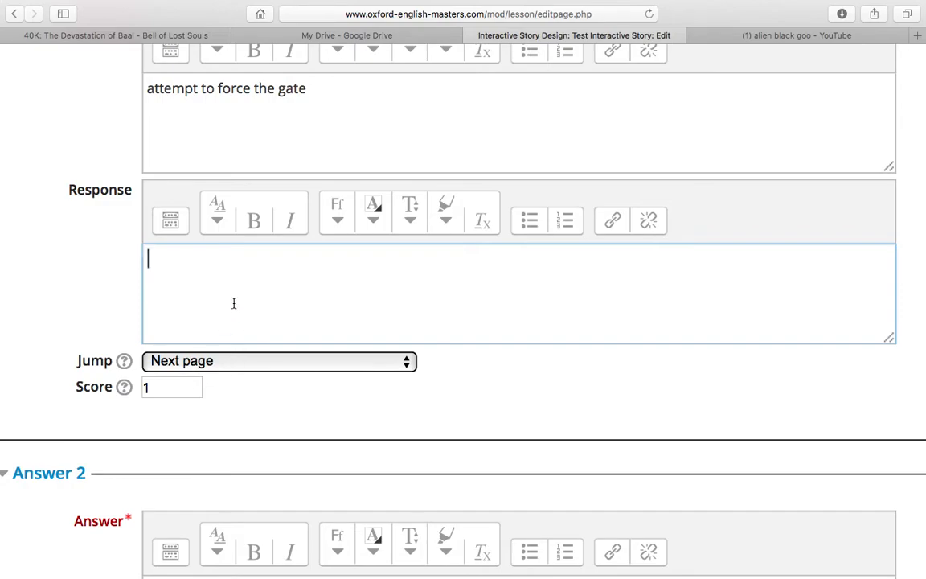
{"action": "scroll", "coordinate": [234, 304], "scroll_direction": "up", "scroll_amount": 1}
Step: Begin the Answer 1 response with the indented text "You hammer your should", capitalizing its first word
{"action": "left_click", "coordinate": [267, 289]}
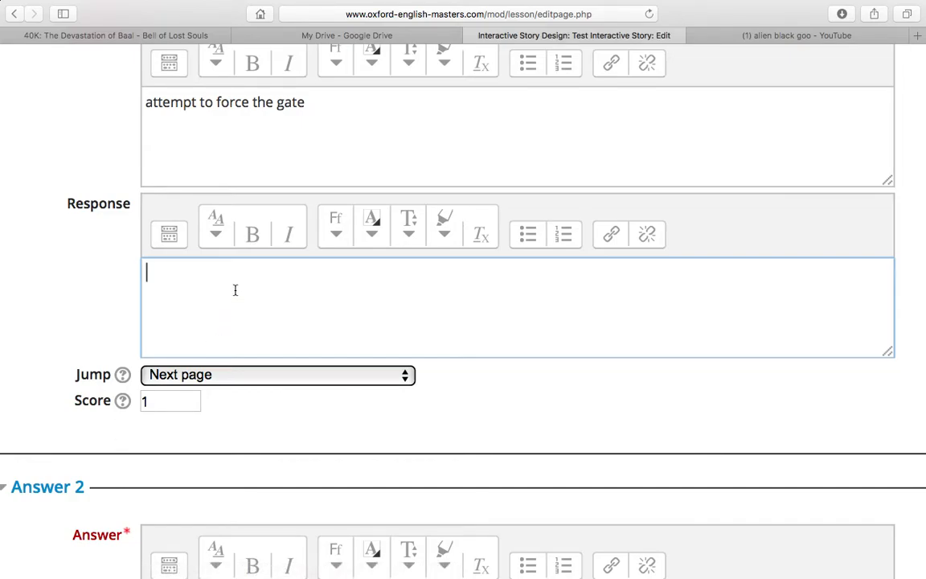
{"action": "type", "text": "you hammer you"}
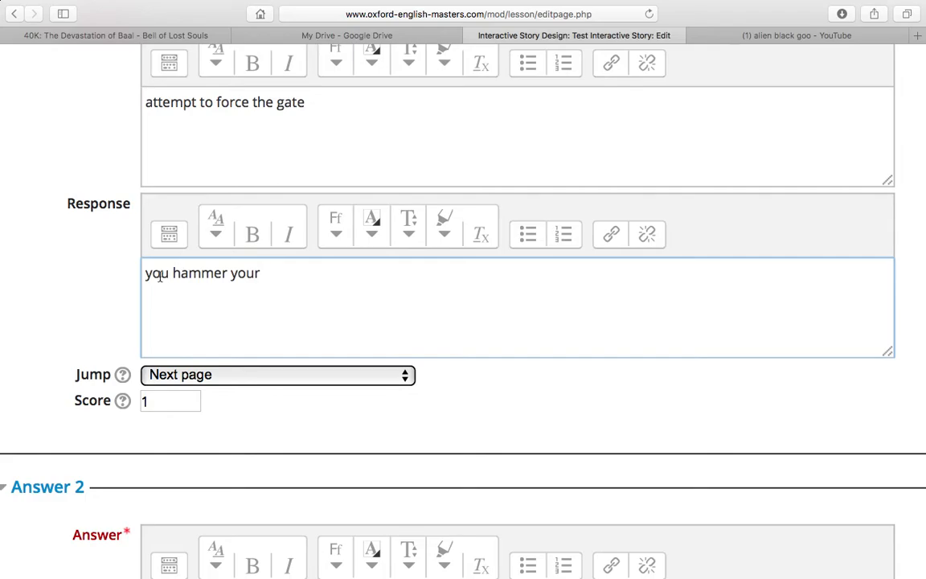
{"action": "key", "text": "BackSpace"}
{"action": "type", "text": "Y"}
{"action": "key", "text": "Left"}
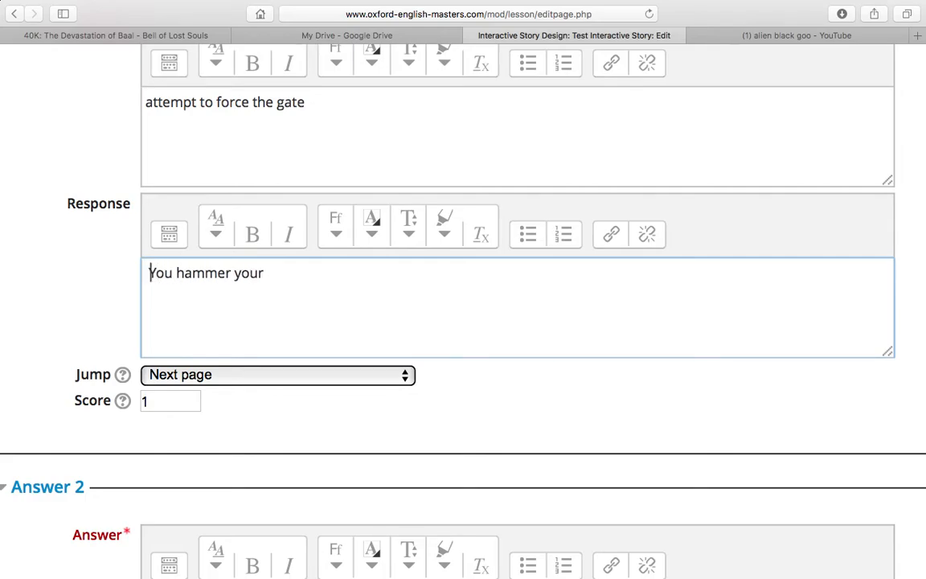
{"action": "type", "text": "should"}
Step: Continue the Answer 1 response so that it reads "You hammer your shoulder against the gate repeatedly. It hardly moves."
{"action": "left_click", "coordinate": [157, 96]}
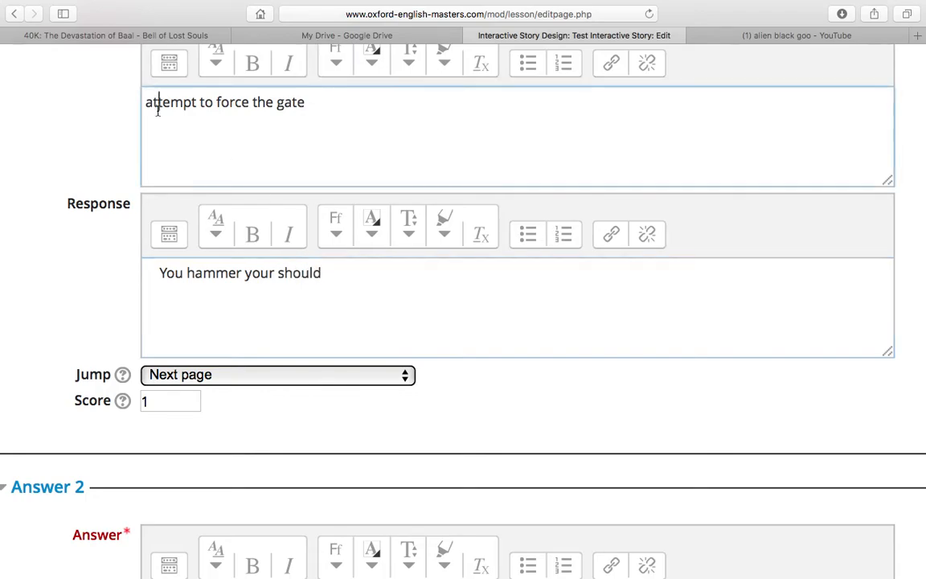
{"action": "left_click", "coordinate": [343, 284]}
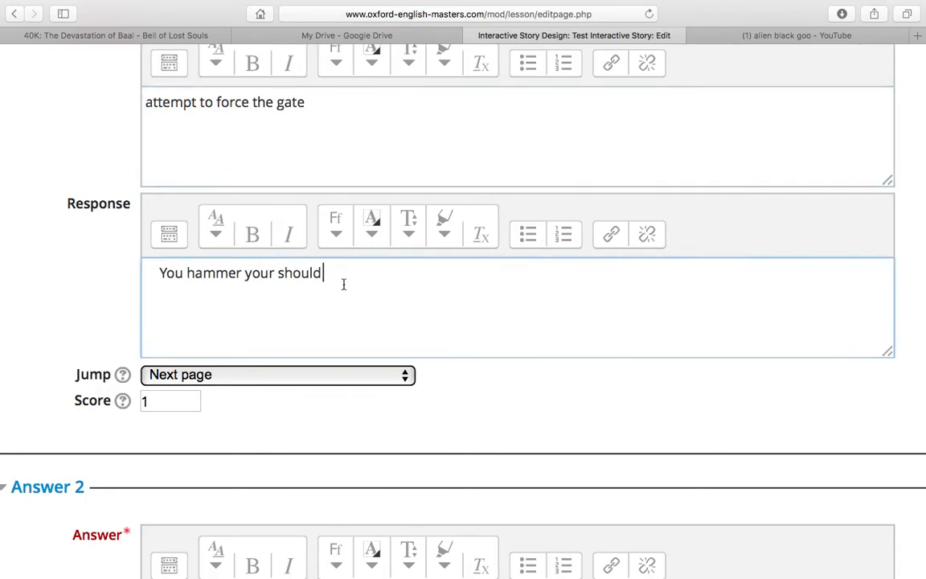
{"action": "type", "text": "er agans tth"}
{"action": "key", "text": "BackSpace"}
{"action": "key", "text": "BackSpace"}
{"action": "key", "text": "BackSpace"}
{"action": "key", "text": "BackSpace"}
{"action": "key", "text": "BackSpace"}
{"action": "key", "text": "BackSpace"}
{"action": "type", "text": "nst the gate repeated"}
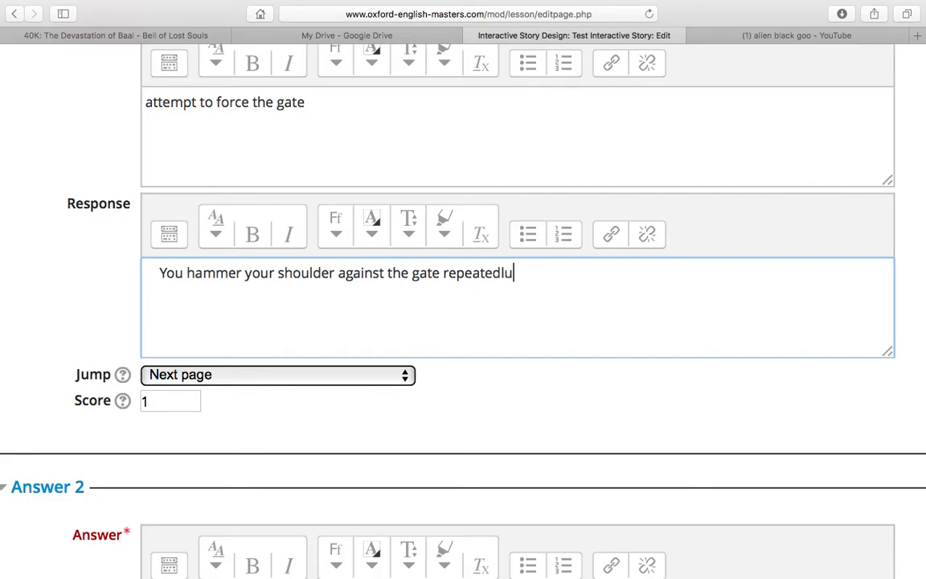
{"action": "type", "text": "ly. It hardly mov"}
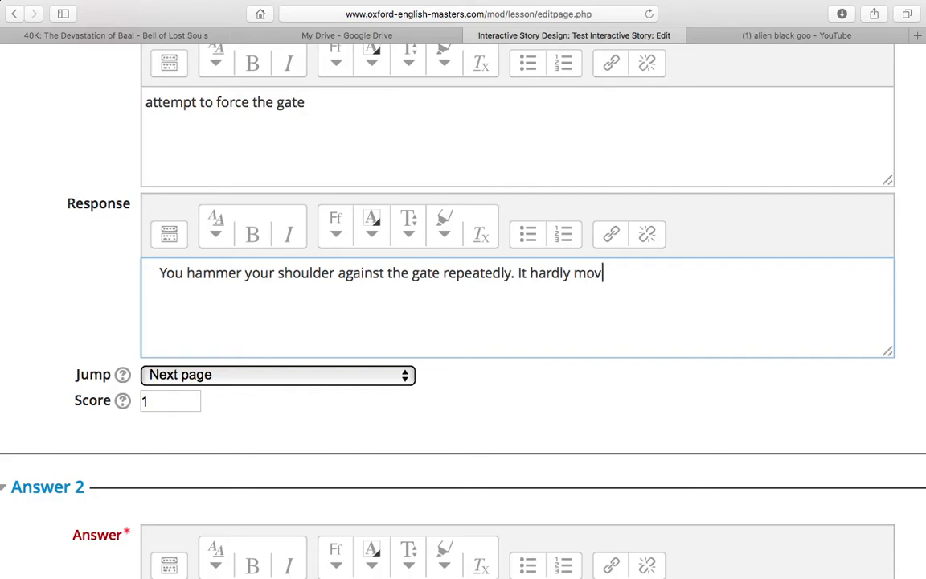
{"action": "type", "text": "es. yo"}
Step: Add "After some time you stop, your shoulder badly bruised." to the Answer 1 response
{"action": "type", "text": "e"}
{"action": "key", "text": "BackSpace"}
{"action": "type", "text": "ter some time yo"}
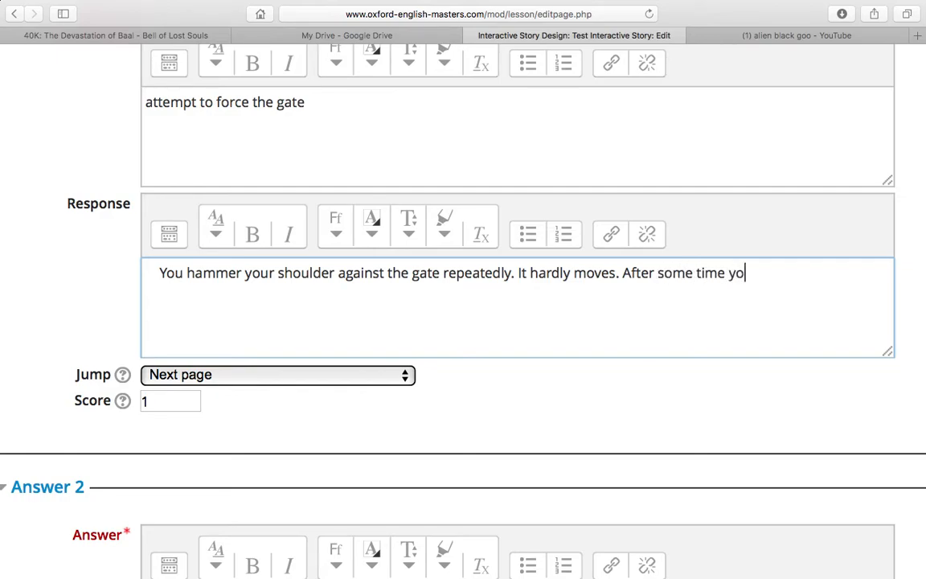
{"action": "type", "text": "u stop, ypur"}
{"action": "key", "text": "BackSpace"}
{"action": "key", "text": "BackSpace"}
{"action": "key", "text": "BackSpace"}
{"action": "type", "text": "urur shoulder badly r"}
{"action": "key", "text": "BackSpace"}
{"action": "type", "text": "bruyisde"}
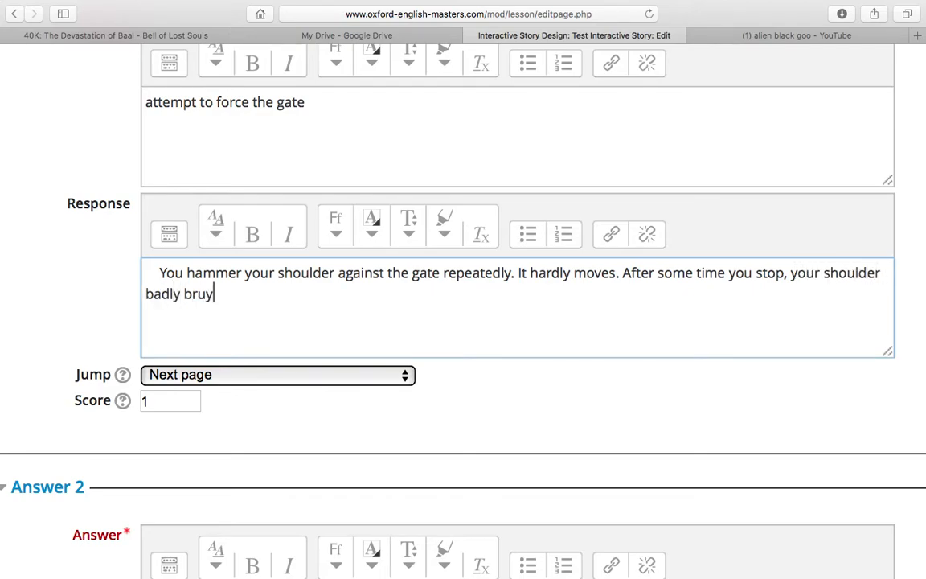
{"action": "key", "text": "BackSpace"}
{"action": "key", "text": "BackSpace"}
{"action": "key", "text": "BackSpace"}
{"action": "key", "text": "BackSpace"}
{"action": "type", "text": "isde"}
{"action": "key", "text": "BackSpace"}
{"action": "type", "text": "ed"}
Step: End the Answer 1 response paragraph with "You decide to take the left path after all."
{"action": "scroll", "coordinate": [463, 290], "scroll_direction": "down", "scroll_amount": 1}
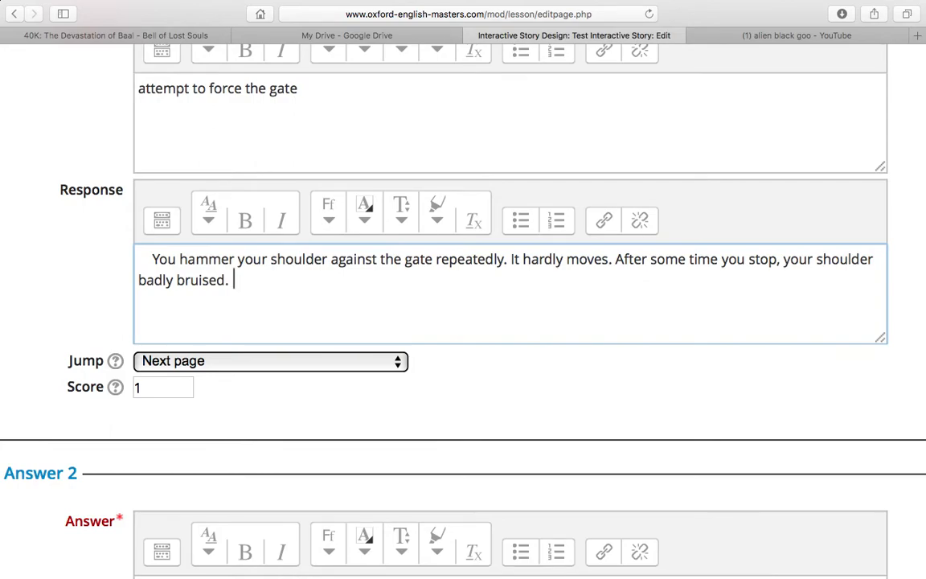
{"action": "scroll", "coordinate": [463, 290], "scroll_direction": "right", "scroll_amount": 1}
{"action": "scroll", "coordinate": [464, 290], "scroll_direction": "up", "scroll_amount": 1}
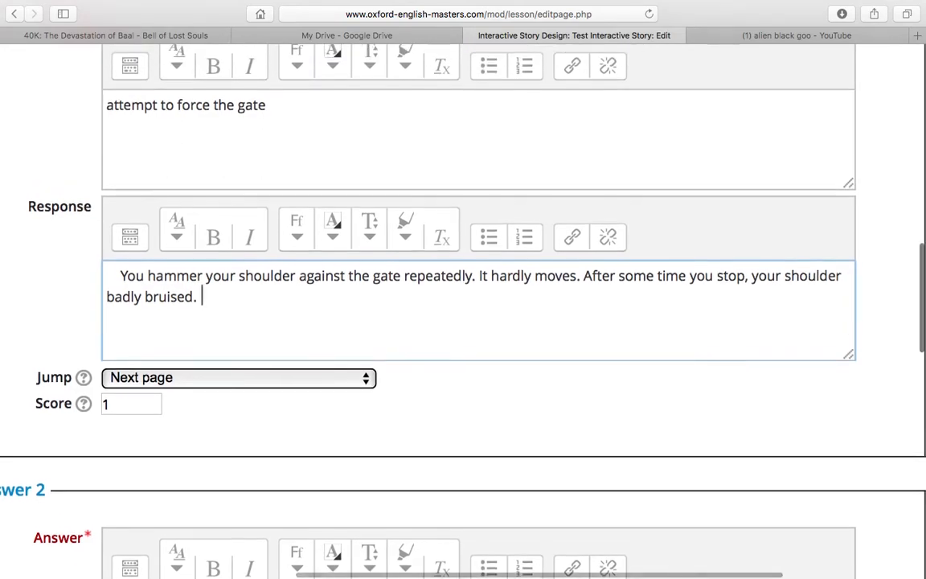
{"action": "scroll", "coordinate": [463, 290], "scroll_direction": "left", "scroll_amount": 1}
{"action": "scroll", "coordinate": [463, 289], "scroll_direction": "right", "scroll_amount": 1}
{"action": "scroll", "coordinate": [463, 289], "scroll_direction": "down", "scroll_amount": 1}
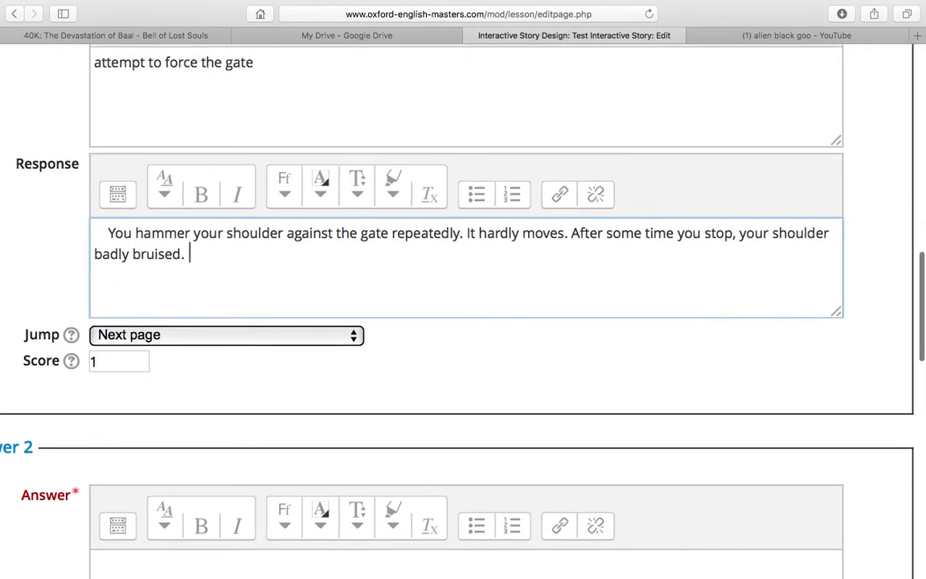
{"action": "type", "text": "You deci"}
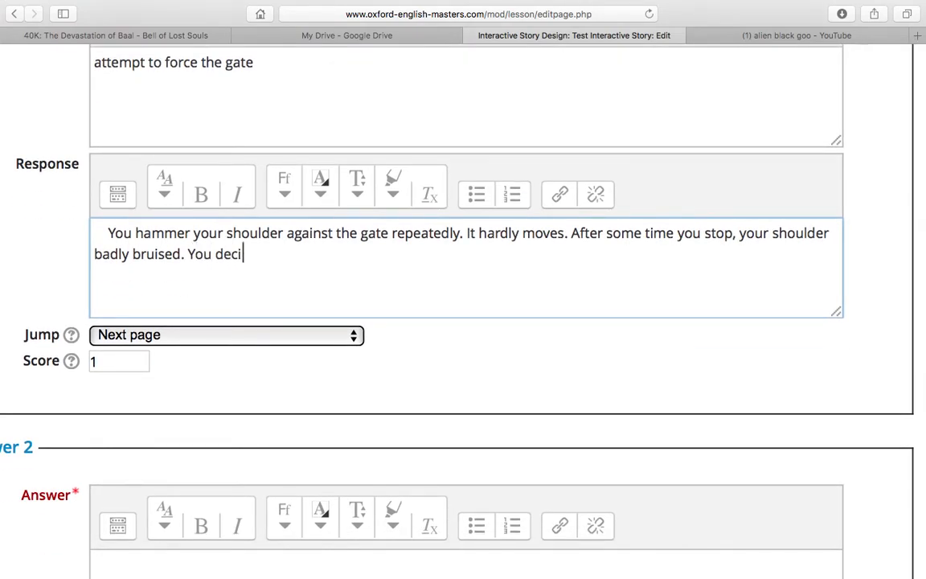
{"action": "type", "text": "de to g"}
{"action": "key", "text": "BackSpace"}
{"action": "type", "text": "takee"}
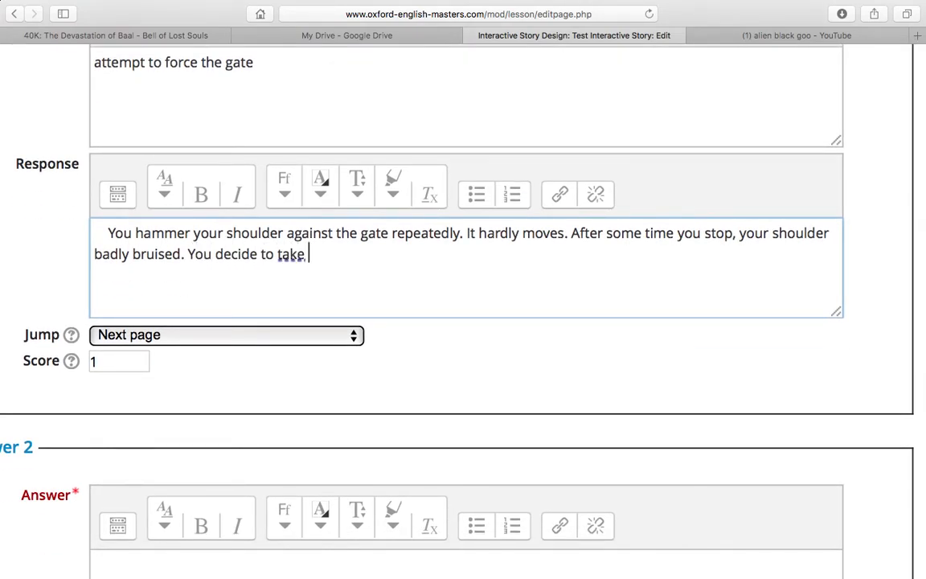
{"action": "key", "text": "BackSpace"}
{"action": "type", "text": "the left"}
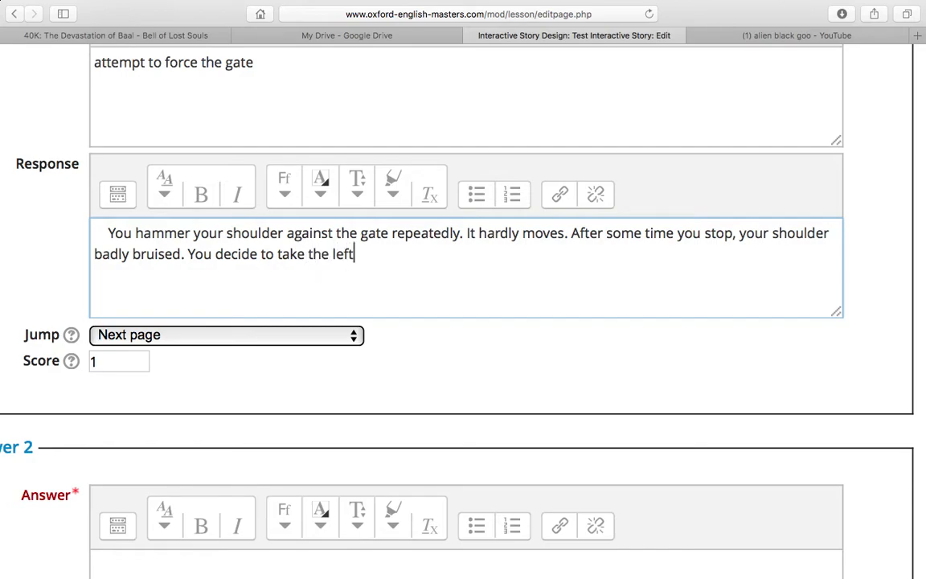
{"action": "type", "text": " path after al"}
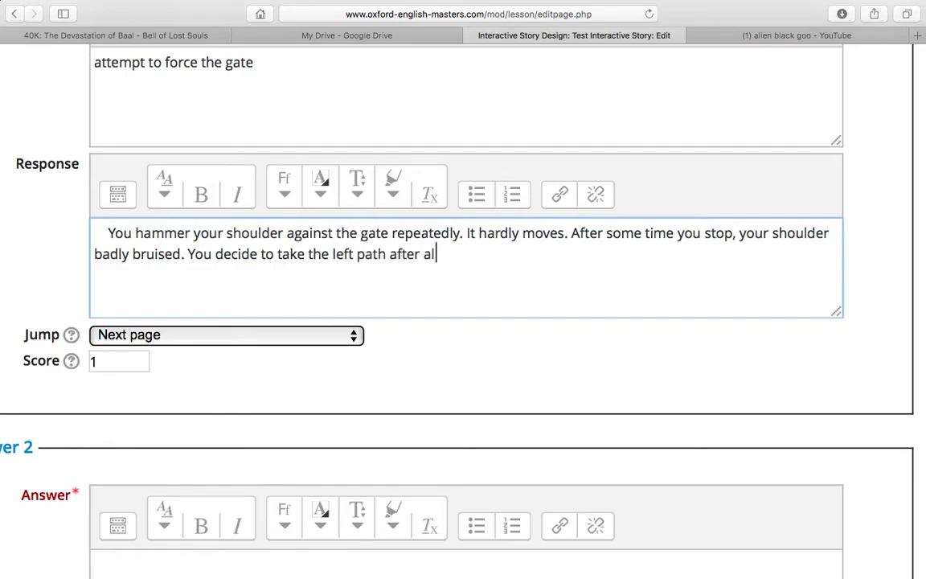
Step: Add "0 Marks" as a new paragraph of the Answer 1 response and set the Answer 1 score to 0
{"action": "scroll", "coordinate": [463, 282], "scroll_direction": "down", "scroll_amount": 1}
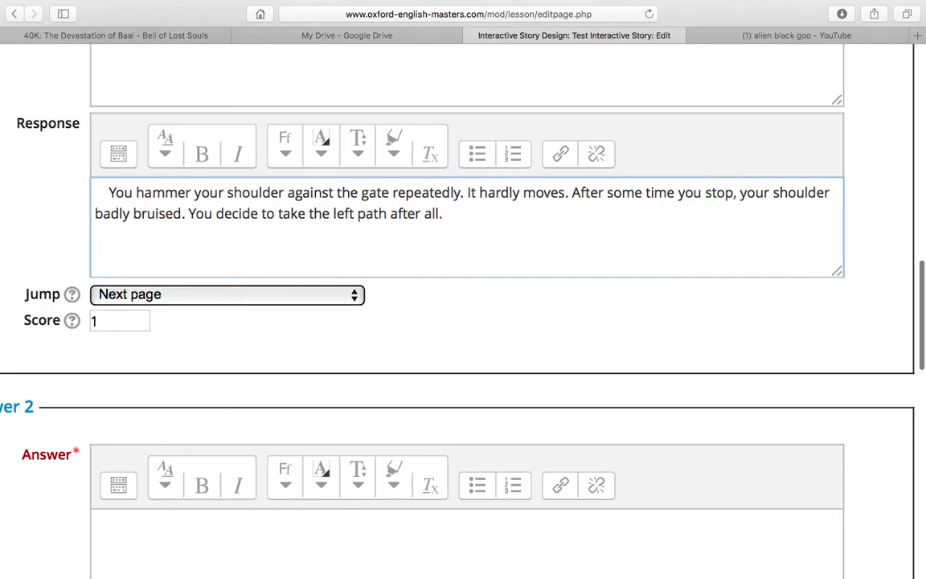
{"action": "scroll", "coordinate": [499, 272], "scroll_direction": "up", "scroll_amount": 1}
{"action": "scroll", "coordinate": [500, 272], "scroll_direction": "left", "scroll_amount": 1}
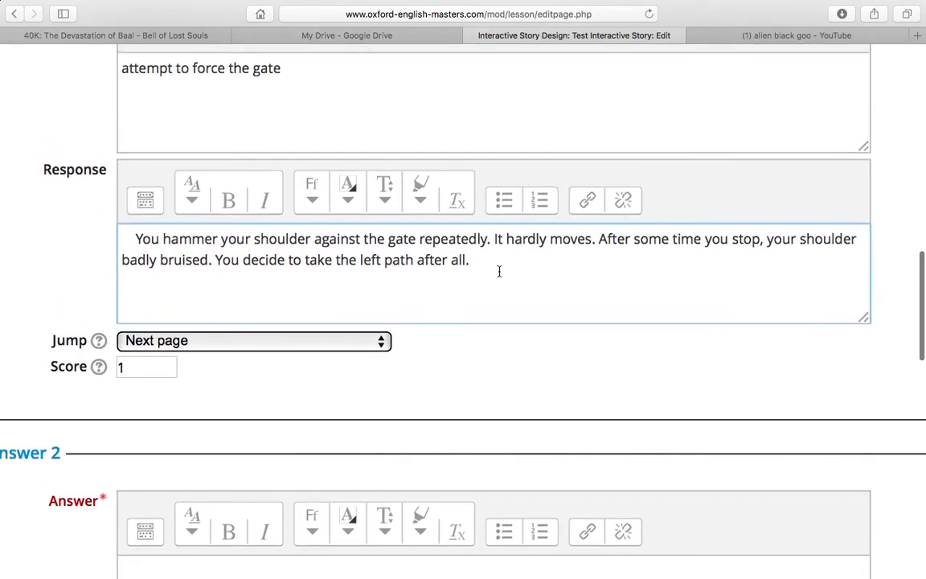
{"action": "scroll", "coordinate": [500, 272], "scroll_direction": "down", "scroll_amount": 1}
{"action": "left_click", "coordinate": [147, 324]}
{"action": "left_click", "coordinate": [499, 228]}
{"action": "key", "text": "Return"}
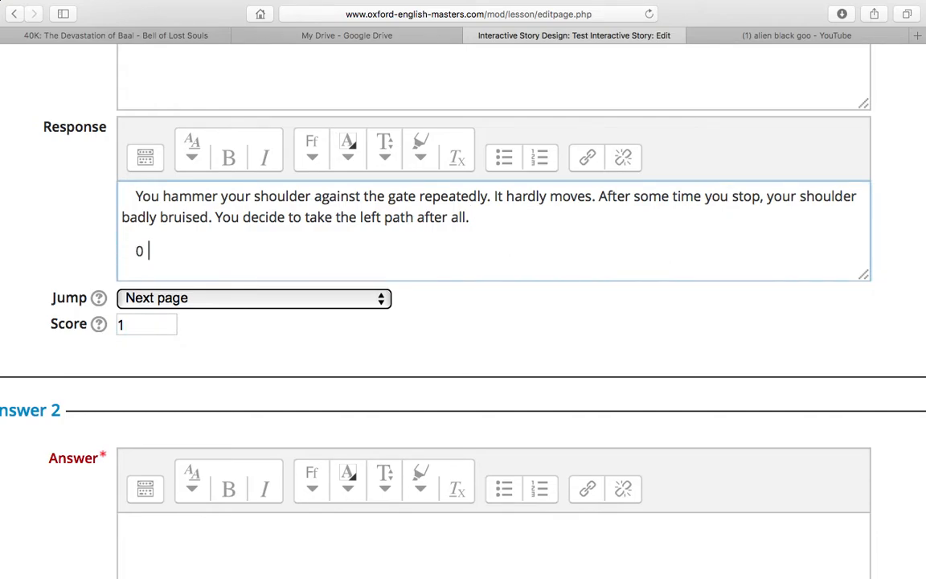
{"action": "type", "text": "0 Marks"}
{"action": "left_click", "coordinate": [135, 325]}
{"action": "key", "text": "BackSpace"}
{"action": "type", "text": "0"}
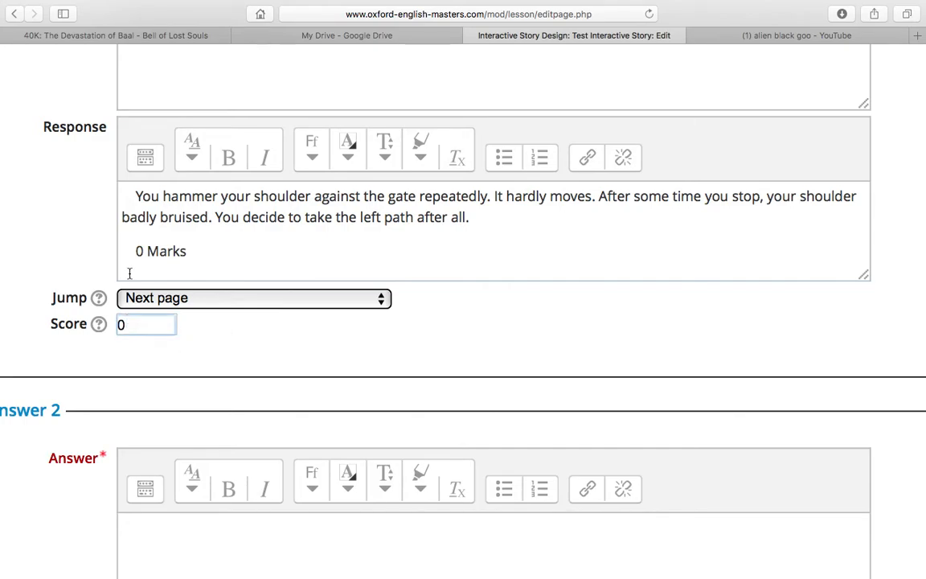
Step: Begin the answer text of Answer 2 with the indented sentence "You walk around the path to the left."
{"action": "scroll", "coordinate": [362, 337], "scroll_direction": "down", "scroll_amount": 4}
{"action": "scroll", "coordinate": [363, 340], "scroll_direction": "up", "scroll_amount": 4}
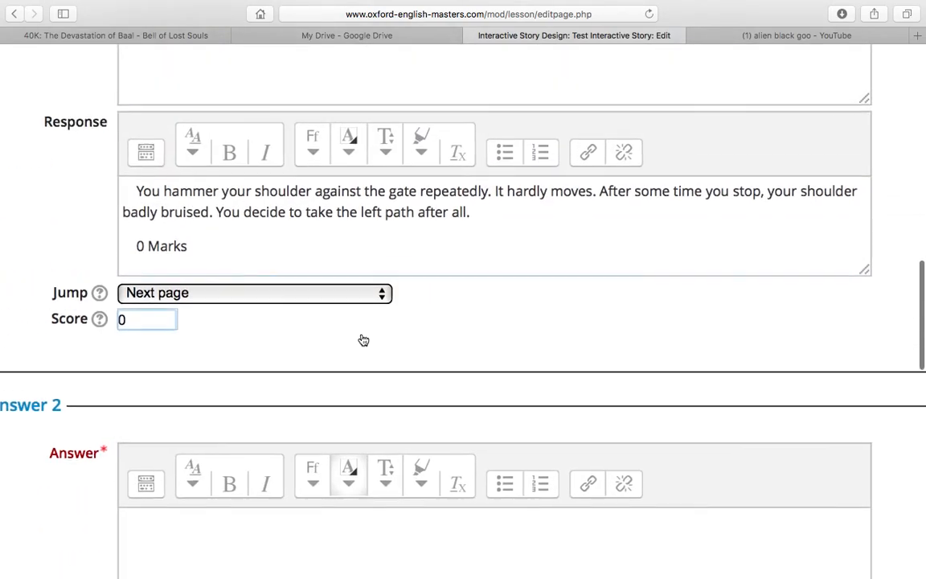
{"action": "scroll", "coordinate": [363, 340], "scroll_direction": "down", "scroll_amount": 4}
{"action": "scroll", "coordinate": [317, 383], "scroll_direction": "left", "scroll_amount": 1}
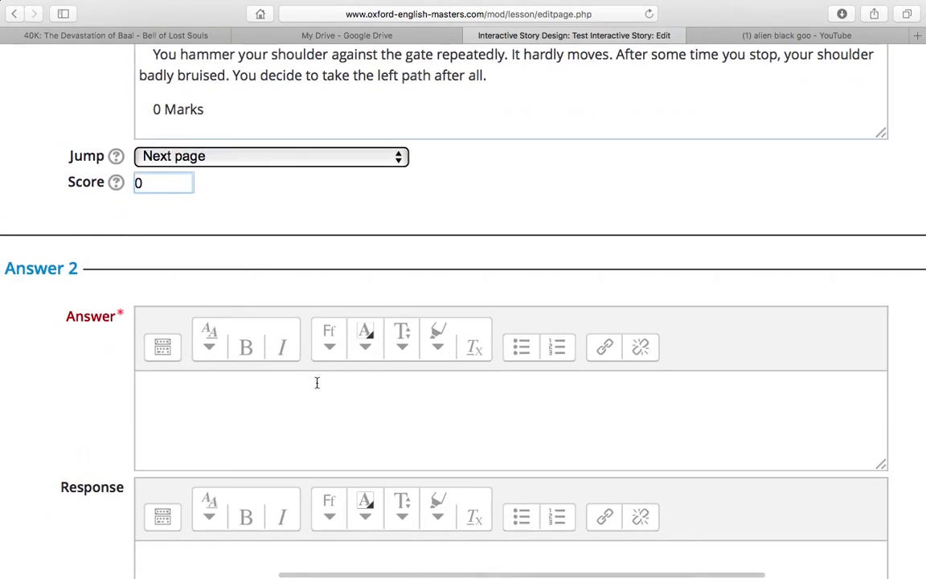
{"action": "left_click", "coordinate": [294, 431]}
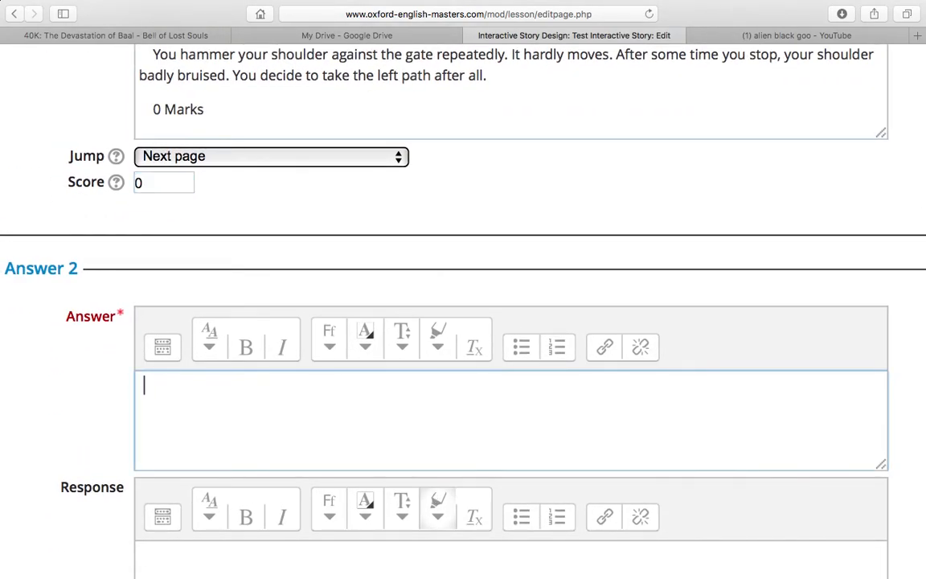
{"action": "type", "text": "You walk arind"}
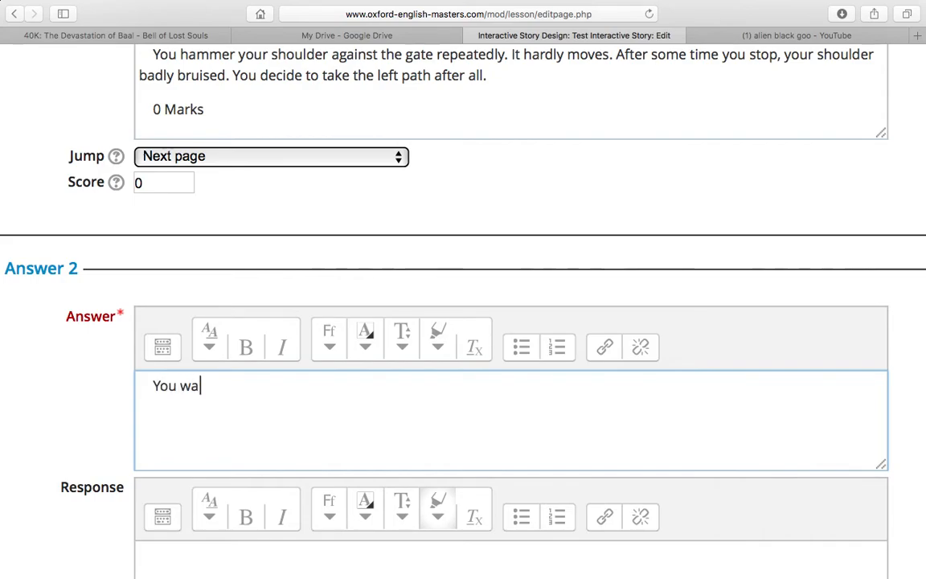
{"action": "key", "text": "BackSpace"}
{"action": "key", "text": "BackSpace"}
{"action": "key", "text": "BackSpace"}
{"action": "type", "text": "ound"}
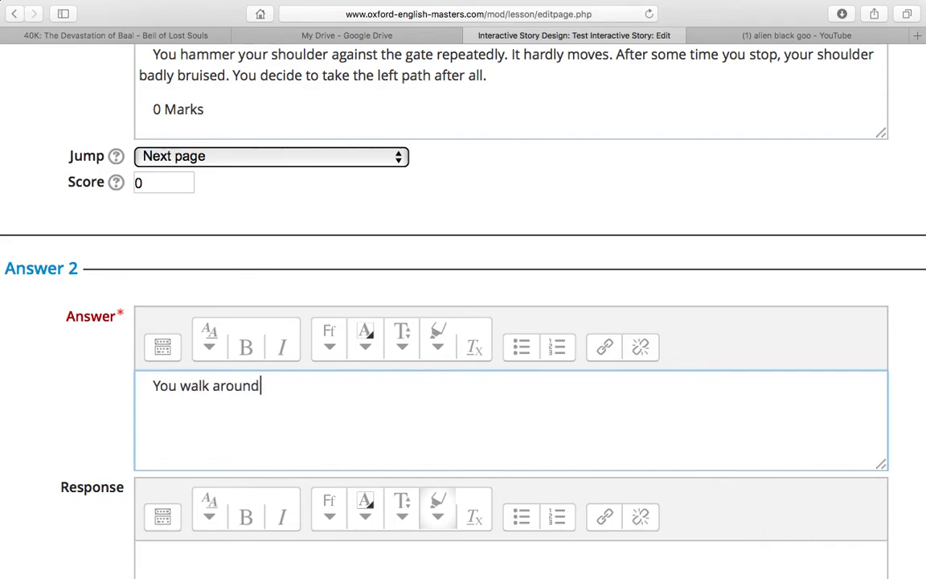
{"action": "type", "text": " the path to the le"}
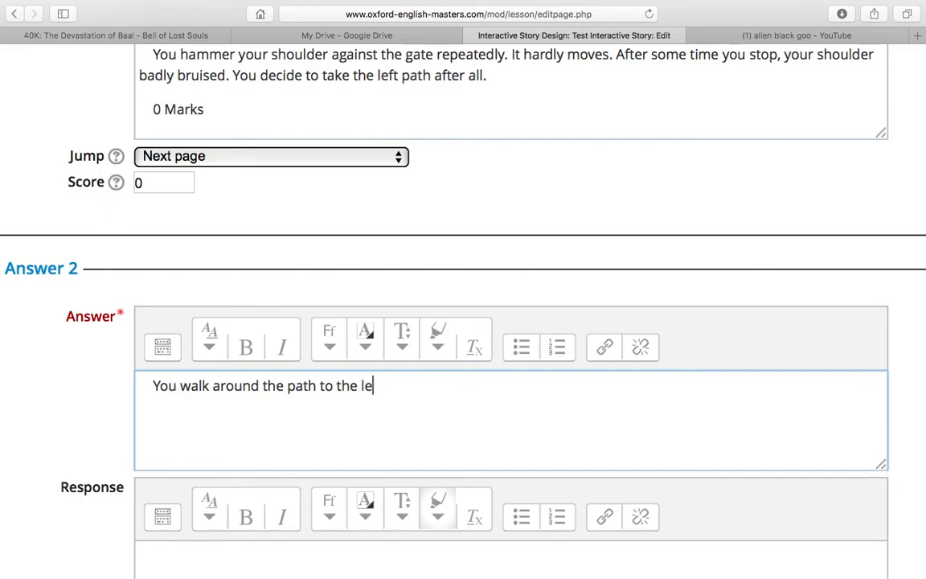
{"action": "type", "text": "ft. After some "}
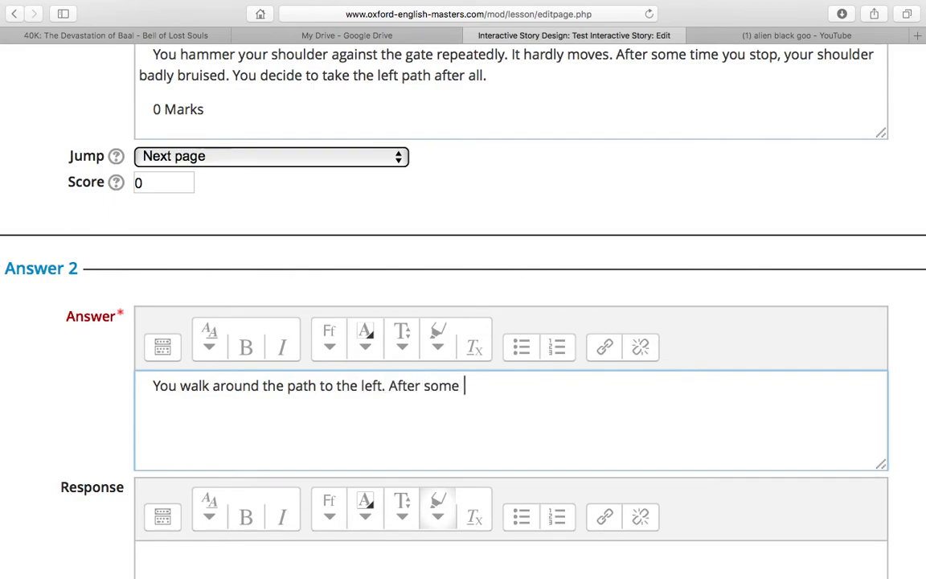
Step: Continue the Answer 2 text with "After some time you come to a small door set into the wall of the castle."
{"action": "type", "text": "time you come t"}
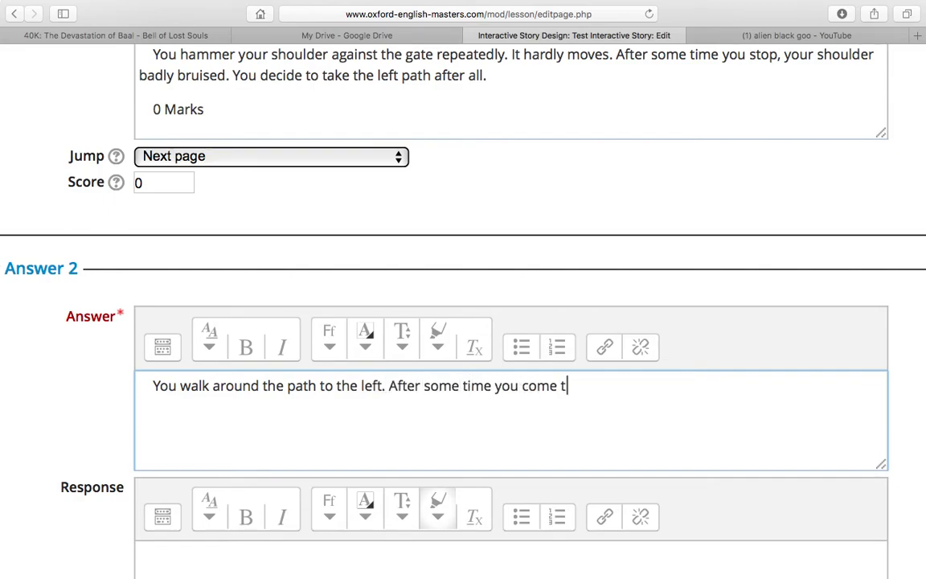
{"action": "type", "text": "o a small door set "}
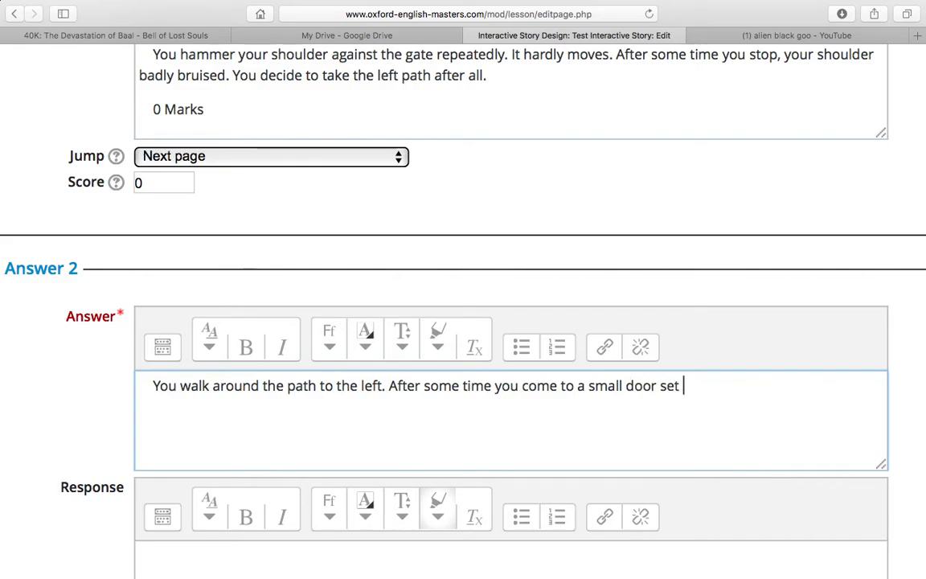
{"action": "type", "text": "into the wal"}
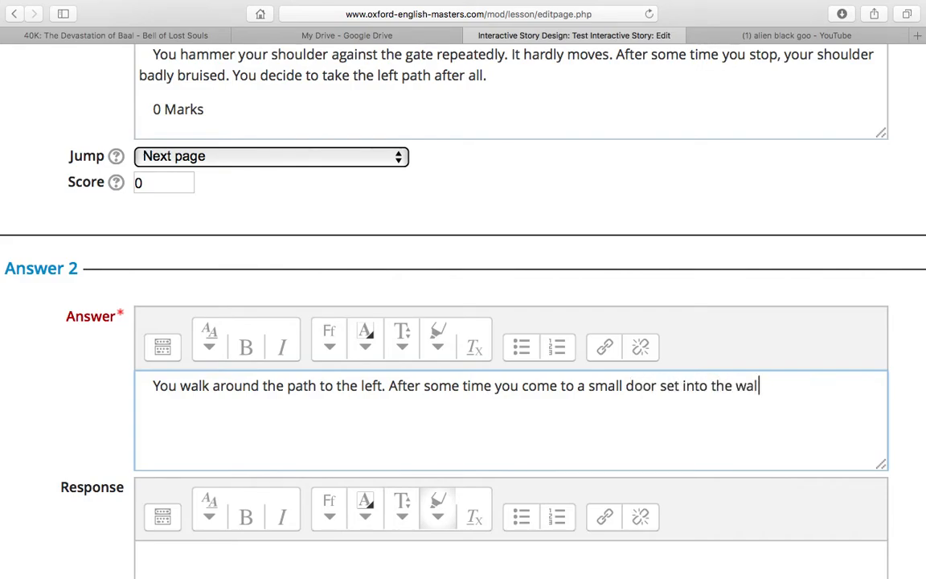
{"action": "type", "text": "l of the castle. "}
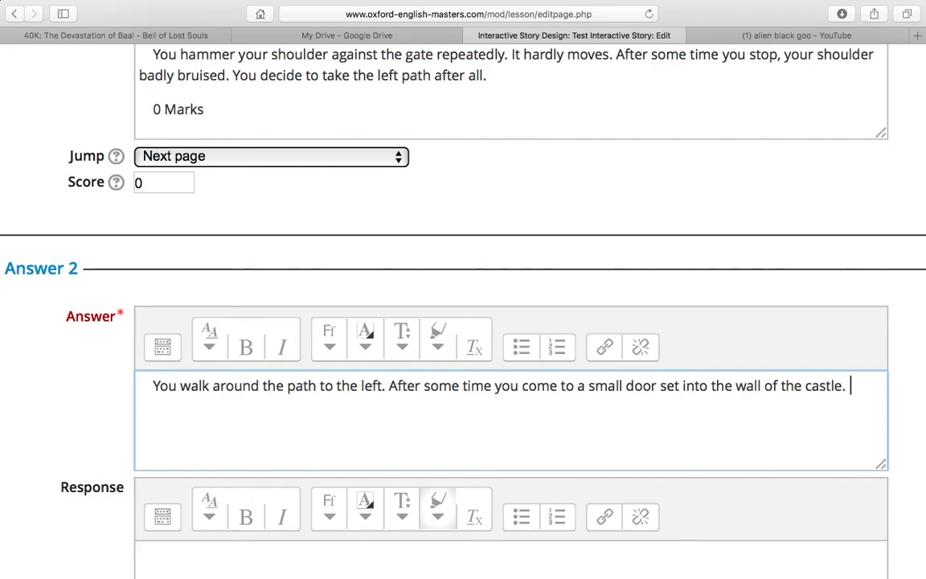
Step: Add "You push the door gently with the tip of your sword." to the Answer 2 text
{"action": "type", "text": "You p"}
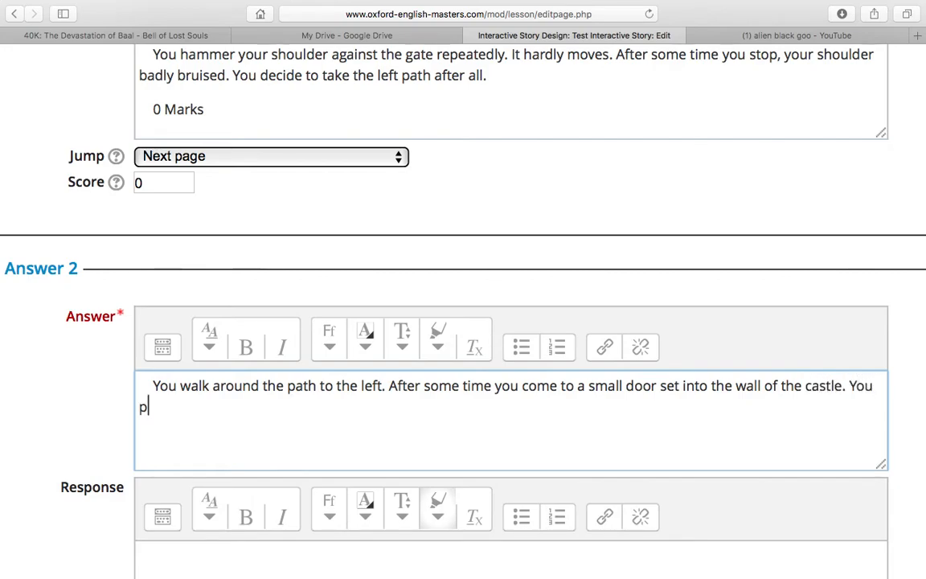
{"action": "type", "text": "ush the door"}
{"action": "key", "text": "BackSpace"}
{"action": "type", "text": "or gently wit"}
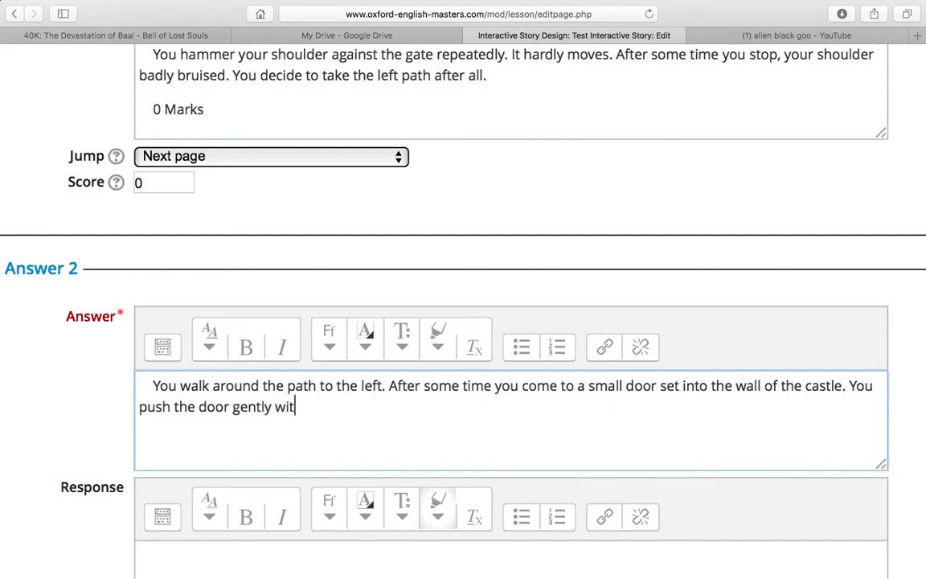
{"action": "type", "text": "h the tip of your s"}
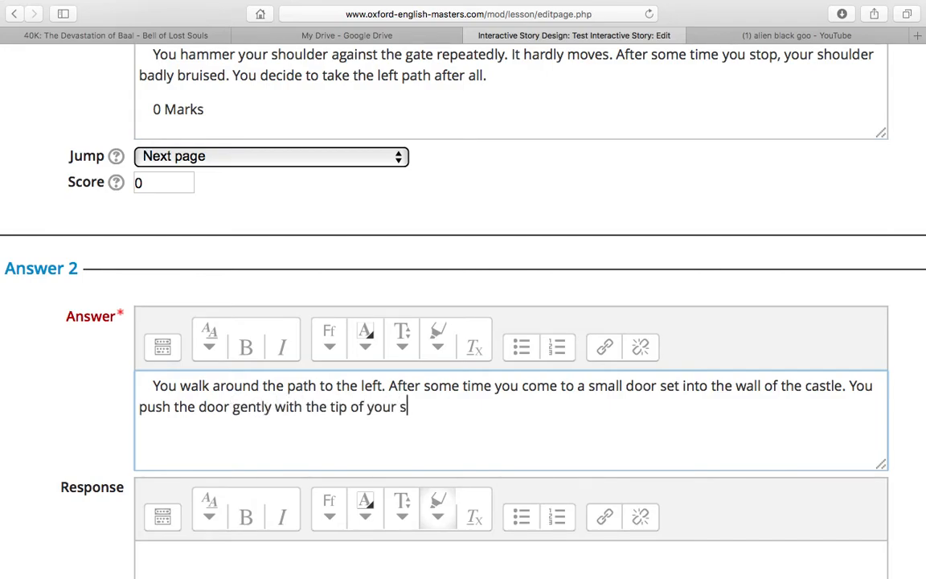
{"action": "type", "text": "word. Sur"}
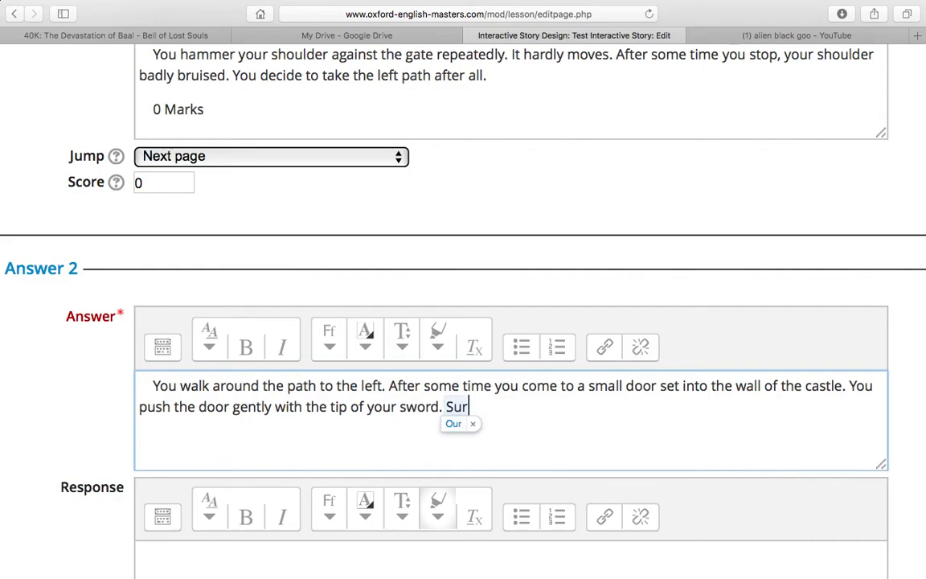
Step: Finish the Answer 2 text with "Surprisingly, it swings open, unlocked. You enter the castle."
{"action": "type", "text": "prisingly, it swings o"}
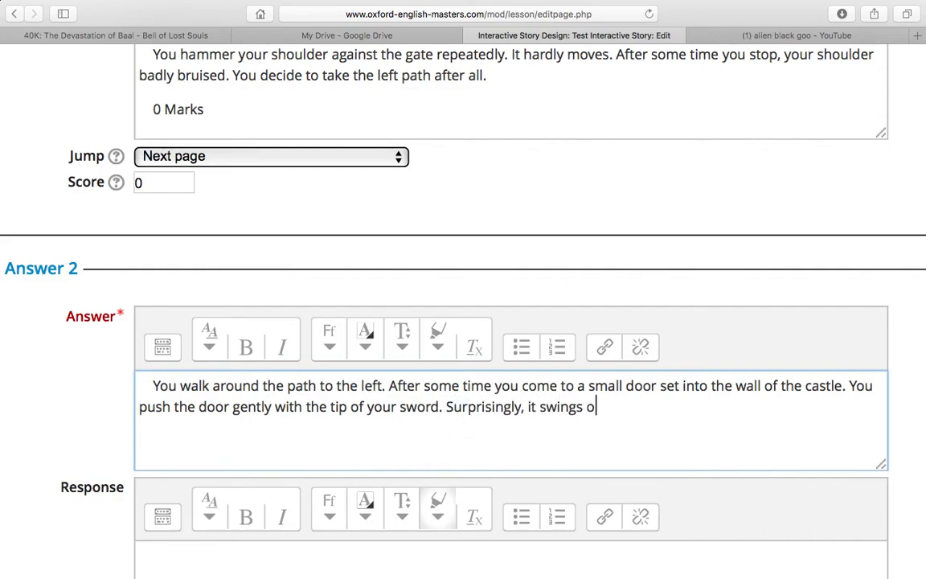
{"action": "type", "text": "pe.n, unlocked"}
{"action": "key", "text": "BackSpace"}
{"action": "type", "text": "d."}
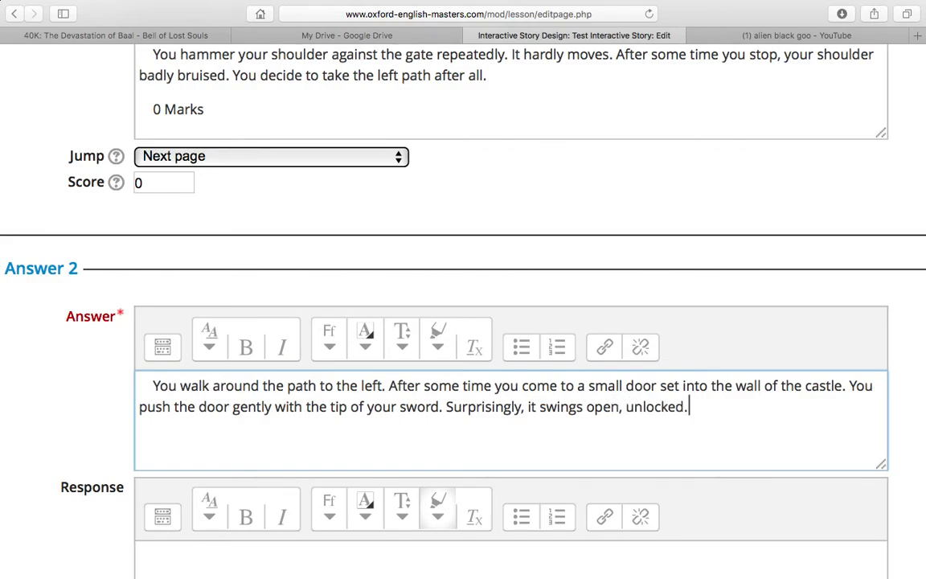
{"action": "type", "text": " You enter the castle."}
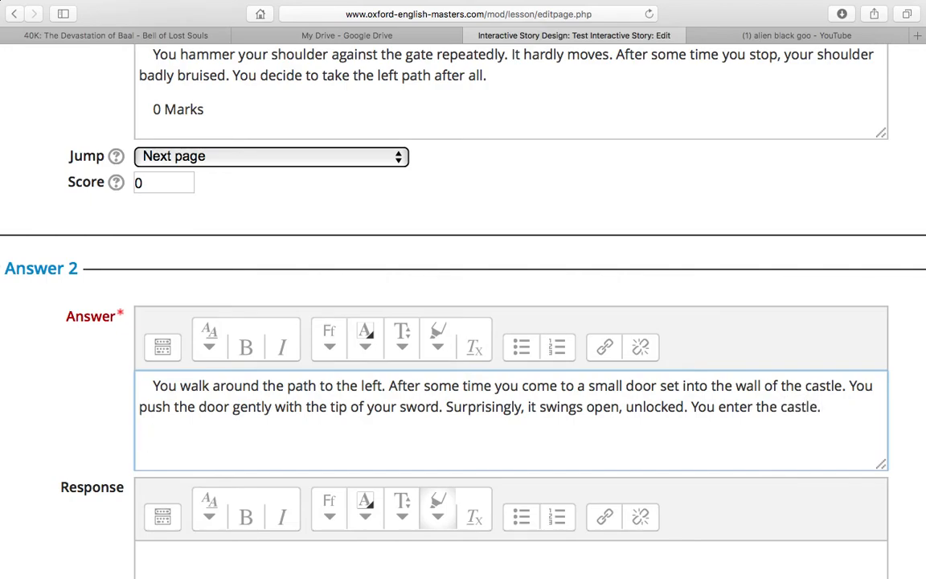
Step: Add a "1 Mark" line to the Answer 2 text and set the Answer 2 score to 1
{"action": "type", "text": "1 Marks"}
{"action": "key", "text": "BackSpace"}
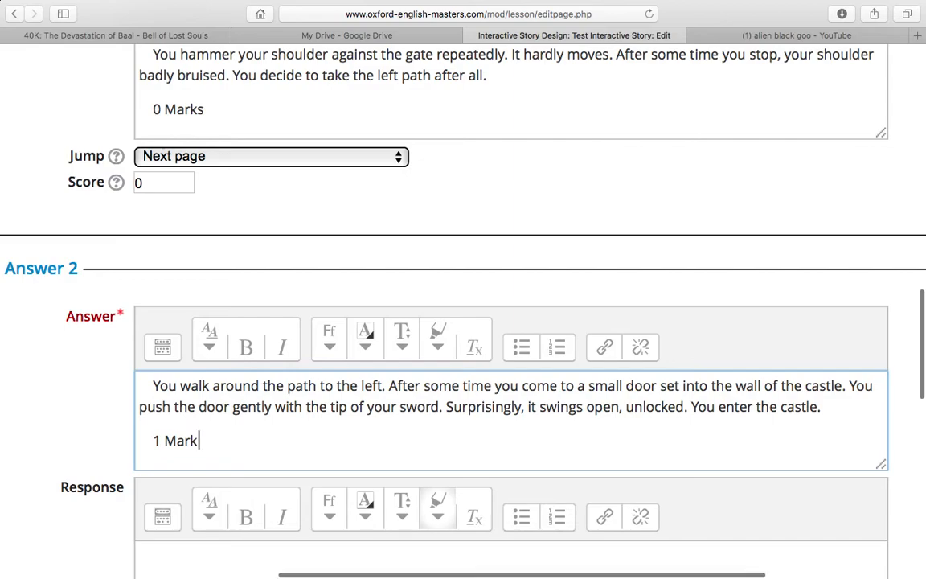
{"action": "scroll", "coordinate": [463, 321], "scroll_direction": "down", "scroll_amount": 2}
{"action": "scroll", "coordinate": [200, 500], "scroll_direction": "down", "scroll_amount": 5}
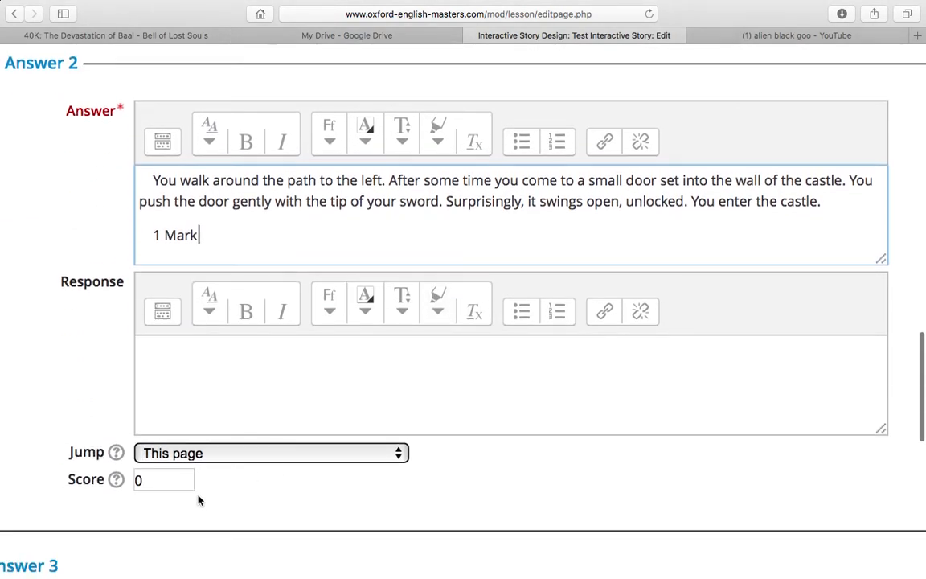
{"action": "double_click", "coordinate": [175, 481]}
{"action": "type", "text": "1"}
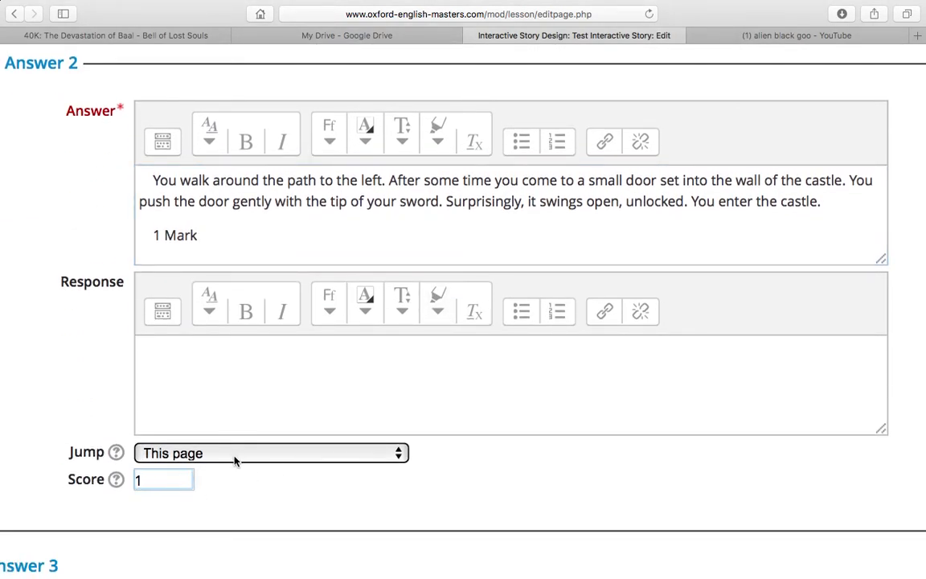
Step: Set the Answer 2 jump to Next page, checking it against the Answer 1 jump and score
{"action": "left_click", "coordinate": [235, 455]}
{"action": "left_click", "coordinate": [224, 471]}
{"action": "scroll", "coordinate": [432, 508], "scroll_direction": "up", "scroll_amount": 14}
{"action": "scroll", "coordinate": [402, 500], "scroll_direction": "up", "scroll_amount": 1}
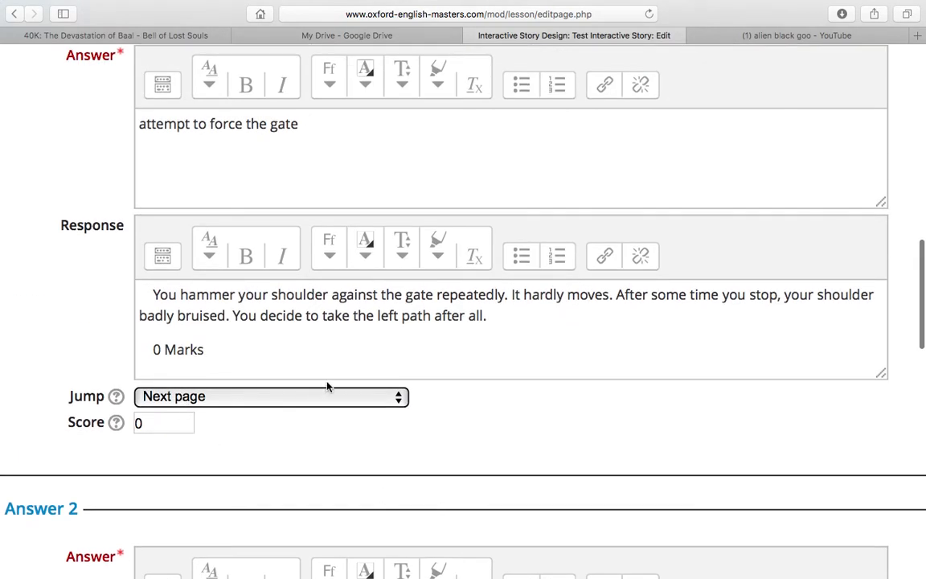
{"action": "scroll", "coordinate": [327, 387], "scroll_direction": "down", "scroll_amount": 7}
{"action": "scroll", "coordinate": [259, 141], "scroll_direction": "up", "scroll_amount": 6}
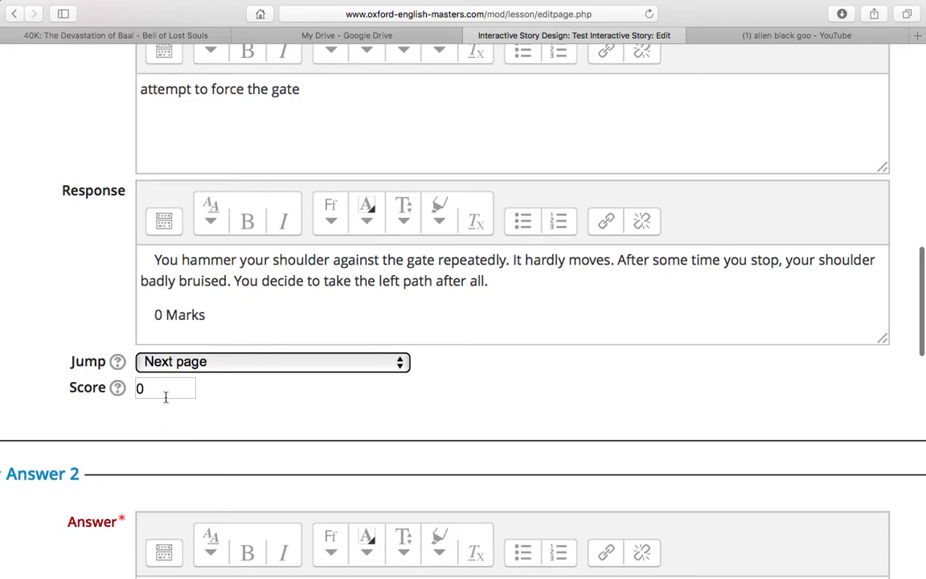
{"action": "scroll", "coordinate": [269, 378], "scroll_direction": "down", "scroll_amount": 14}
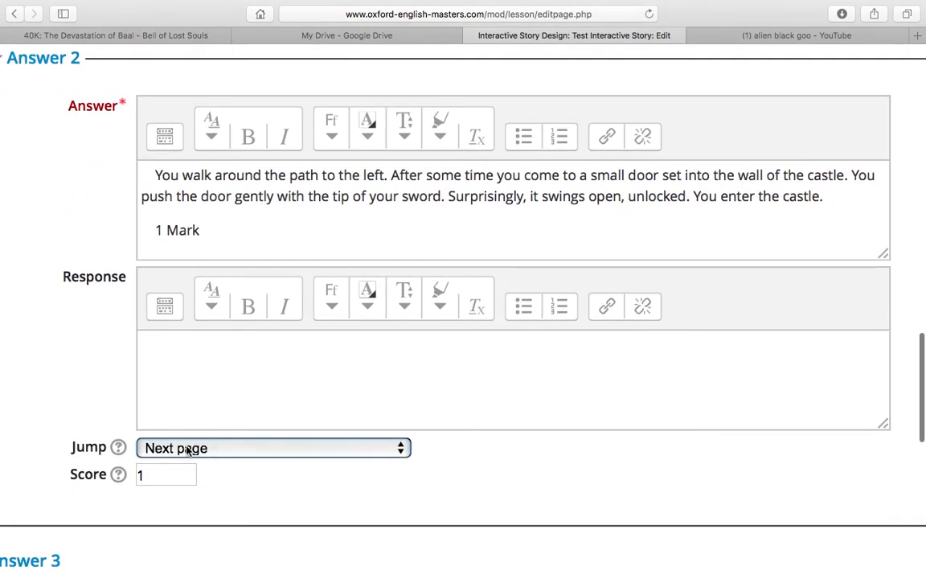
{"action": "left_click", "coordinate": [187, 451]}
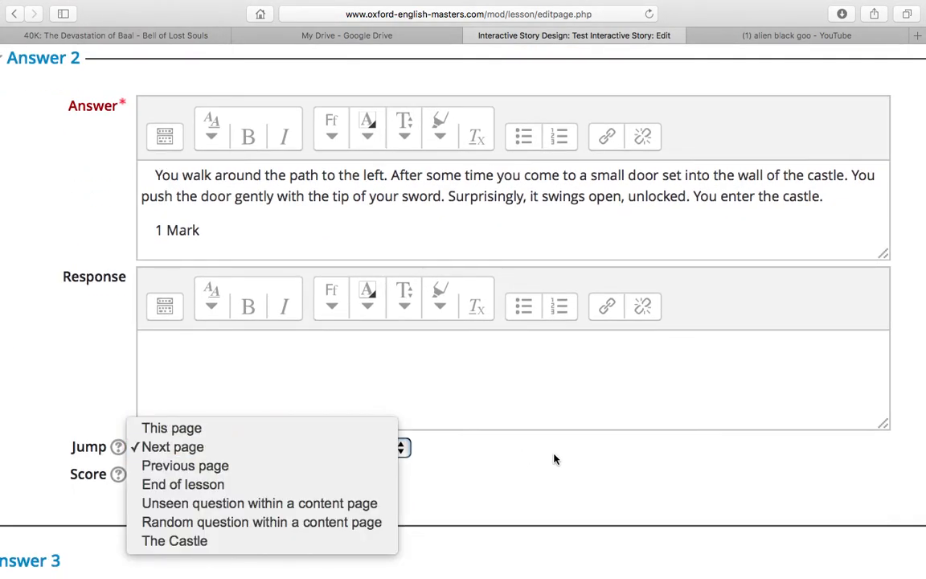
{"action": "left_click", "coordinate": [496, 468]}
Step: Move the whole story text, including the "1 Mark" line, from the Answer 2 answer to its response
{"action": "scroll", "coordinate": [495, 466], "scroll_direction": "up", "scroll_amount": 2}
{"action": "scroll", "coordinate": [495, 466], "scroll_direction": "up", "scroll_amount": 2}
{"action": "scroll", "coordinate": [494, 462], "scroll_direction": "down", "scroll_amount": 2}
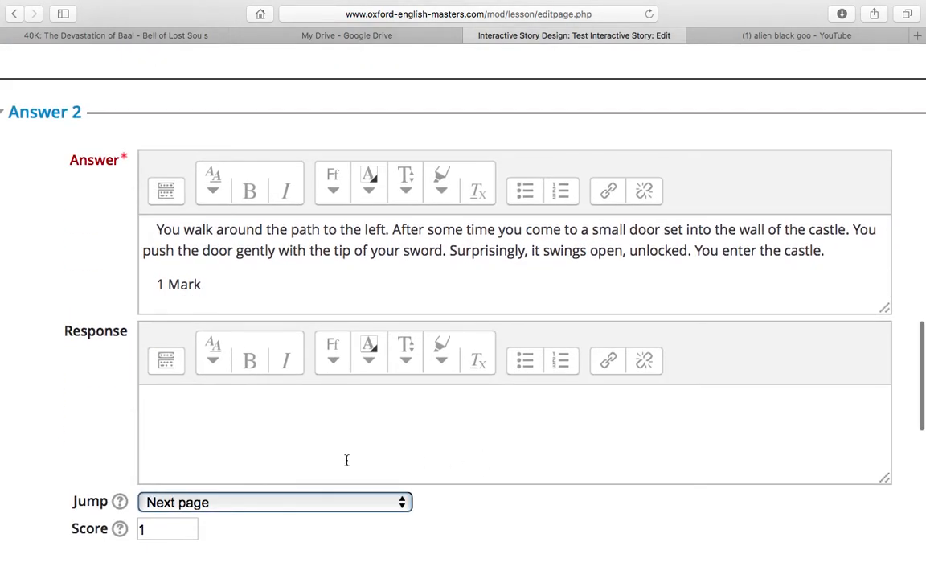
{"action": "left_click", "coordinate": [205, 280]}
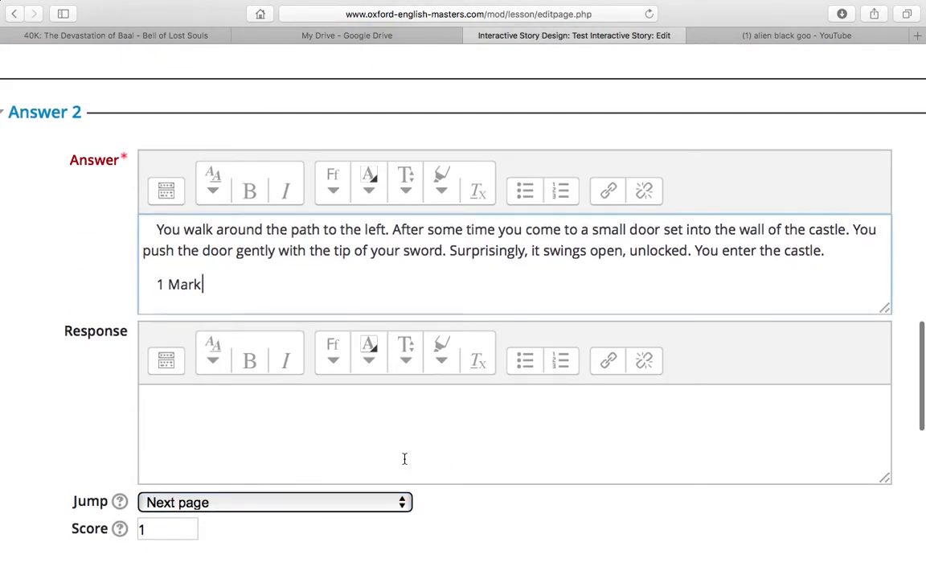
{"action": "key", "text": "super+a"}
{"action": "key", "text": "super+c"}
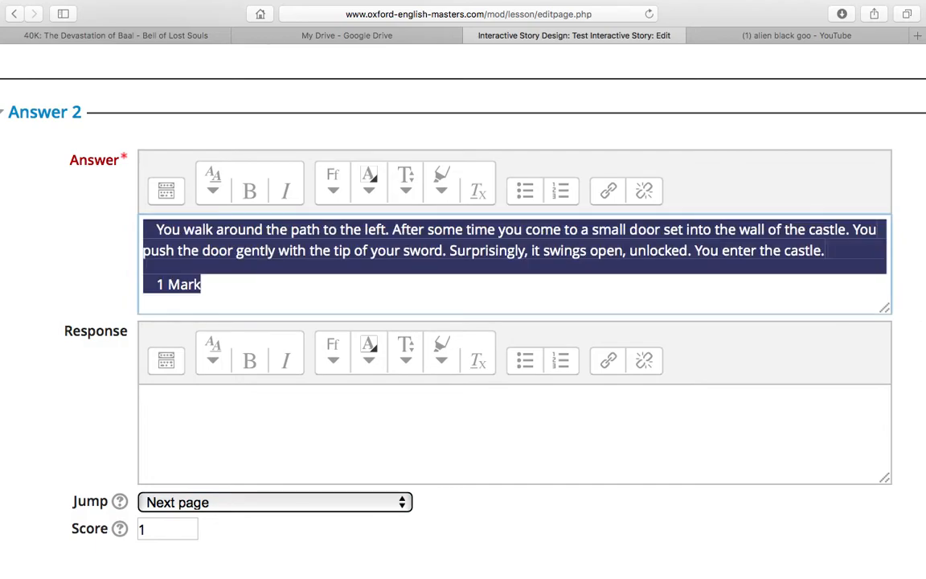
{"action": "key", "text": "BackSpace"}
{"action": "left_click", "coordinate": [325, 439]}
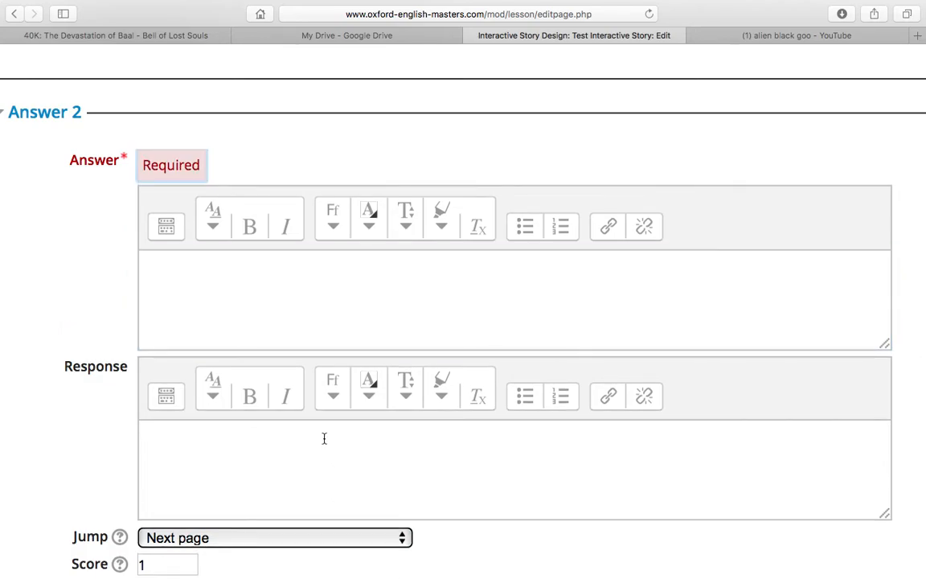
{"action": "key", "text": "super+v"}
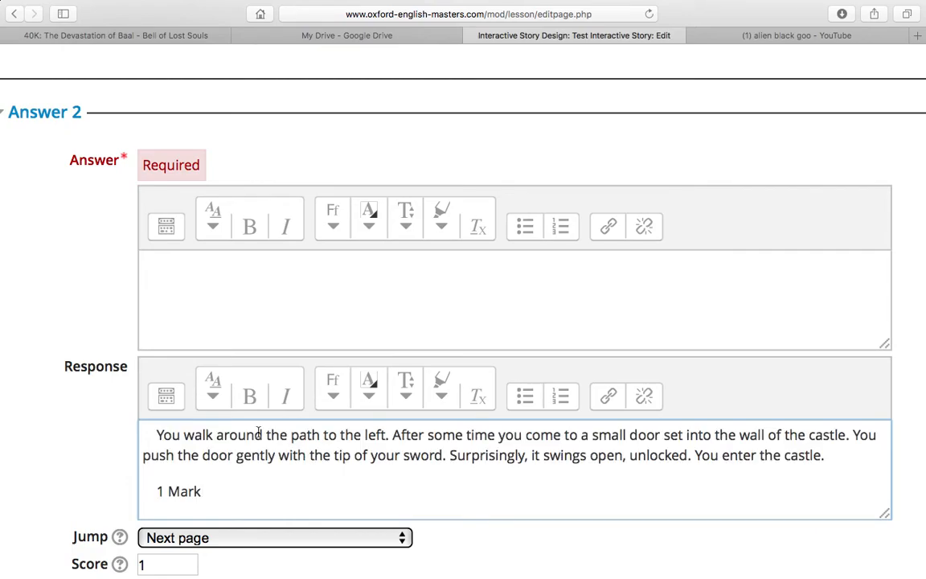
Step: Enter "go along the left path" as the answer text of Answer 2
{"action": "left_click", "coordinate": [254, 291]}
{"action": "scroll", "coordinate": [298, 303], "scroll_direction": "up", "scroll_amount": 10}
{"action": "scroll", "coordinate": [298, 303], "scroll_direction": "down", "scroll_amount": 4}
{"action": "scroll", "coordinate": [298, 303], "scroll_direction": "up", "scroll_amount": 10}
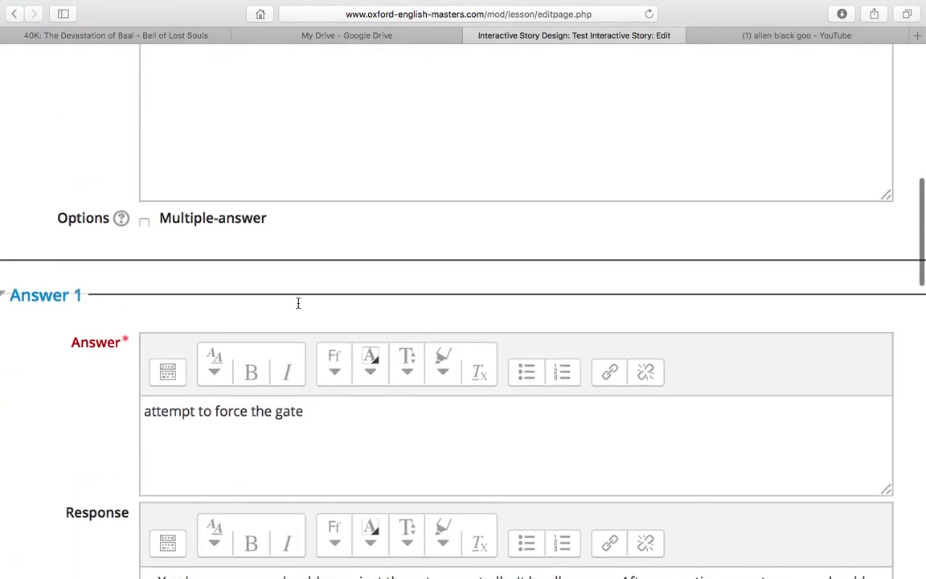
{"action": "scroll", "coordinate": [297, 303], "scroll_direction": "down", "scroll_amount": 5}
{"action": "scroll", "coordinate": [298, 303], "scroll_direction": "down", "scroll_amount": 8}
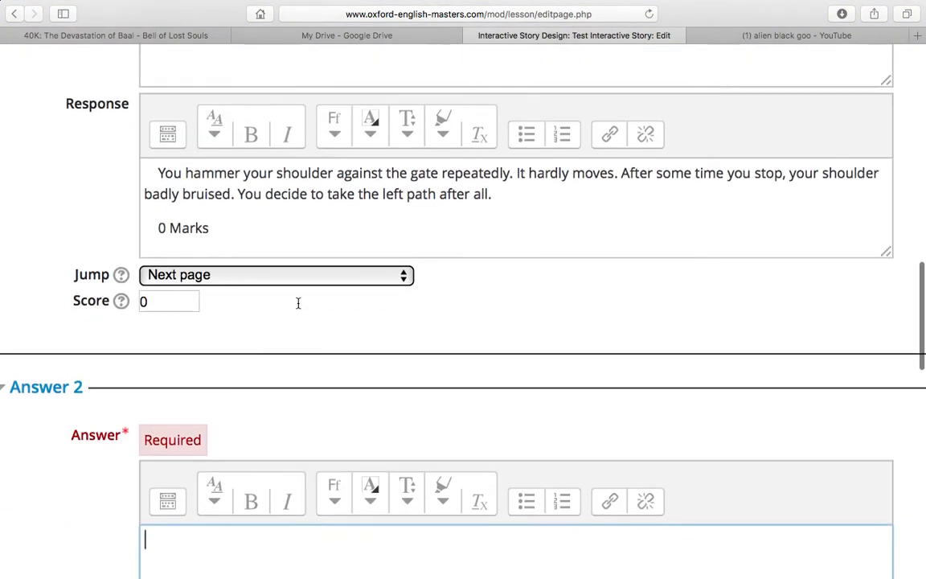
{"action": "type", "text": "go al"}
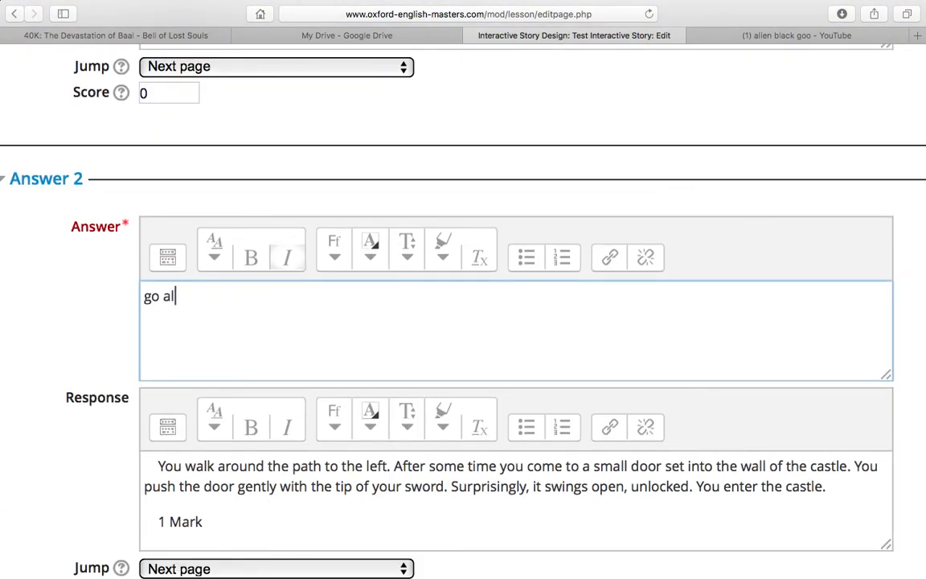
{"action": "type", "text": "ong the left path"}
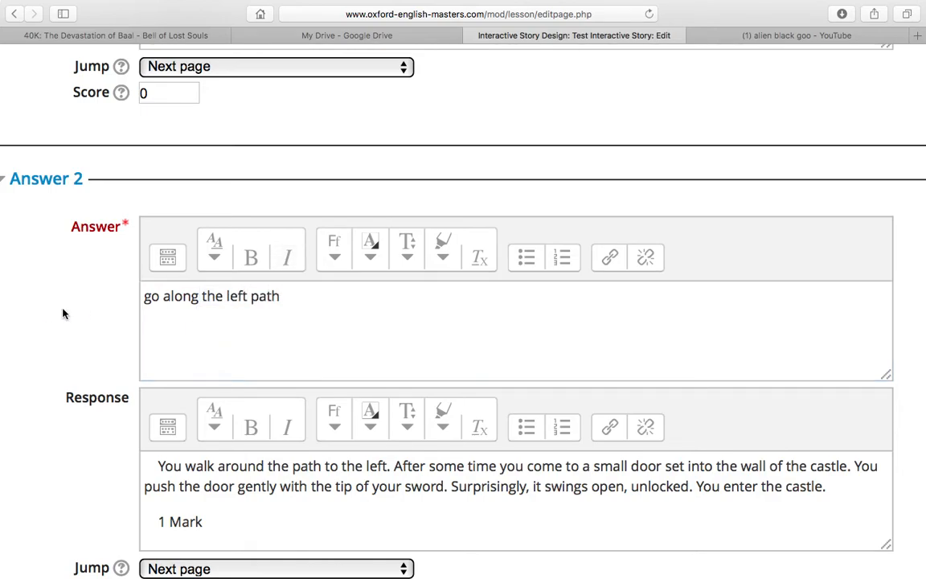
Step: Enter "climb the rocks" as the answer text of Answer 3
{"action": "scroll", "coordinate": [64, 312], "scroll_direction": "down", "scroll_amount": 8}
{"action": "left_click", "coordinate": [54, 311]}
{"action": "scroll", "coordinate": [145, 333], "scroll_direction": "down", "scroll_amount": 3}
{"action": "left_click", "coordinate": [284, 370]}
{"action": "type", "text": "climb"}
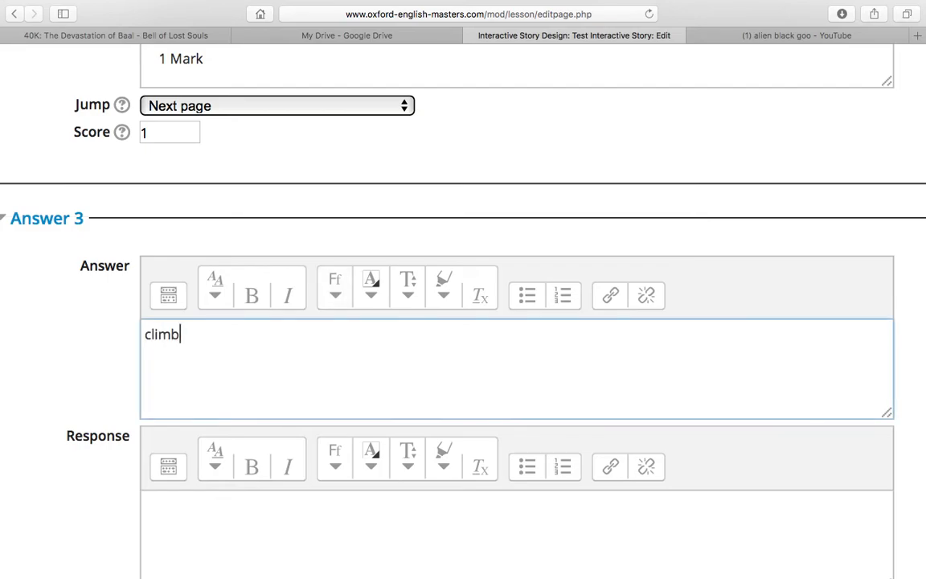
{"action": "type", "text": " the rocks"}
Step: Change the mark line in the Answer 2 response to "2 Marks"
{"action": "scroll", "coordinate": [464, 321], "scroll_direction": "up", "scroll_amount": 5}
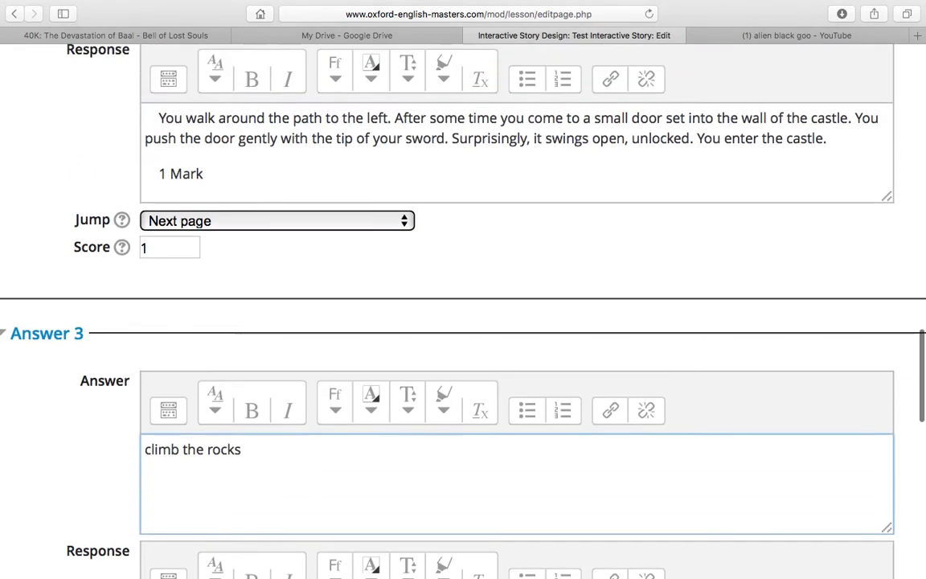
{"action": "scroll", "coordinate": [142, 324], "scroll_direction": "up", "scroll_amount": 1}
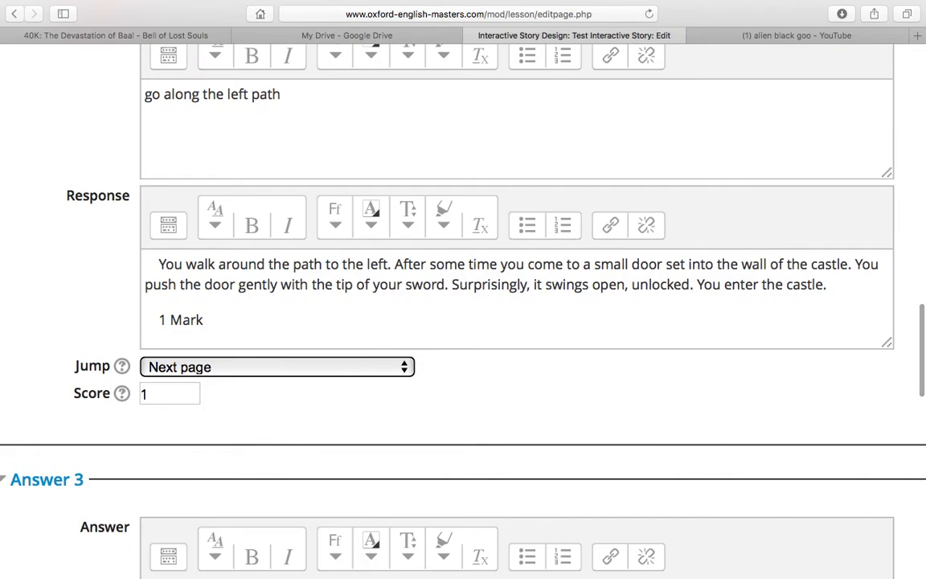
{"action": "left_click", "coordinate": [165, 320]}
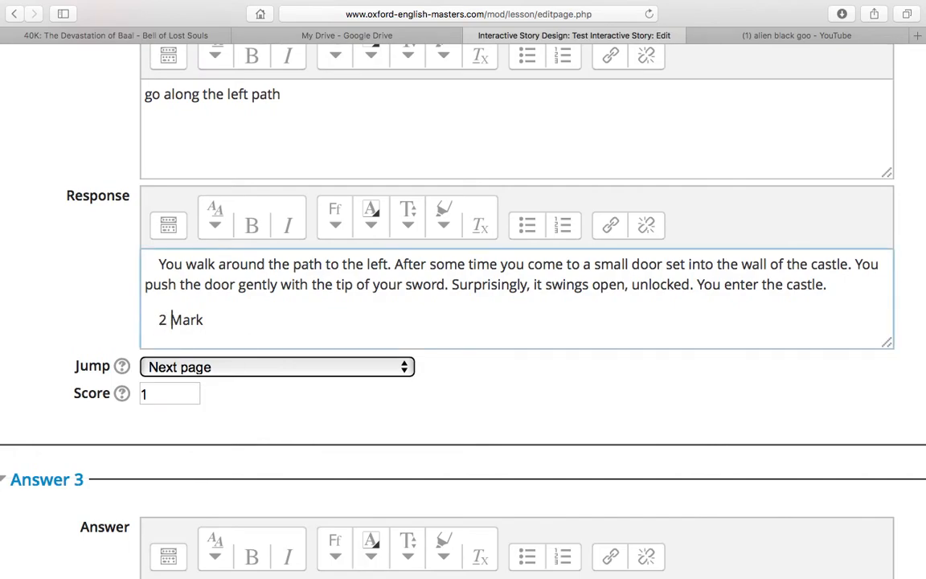
{"action": "type", "text": "s"}
Step: Change the note after "What will you choose to do now?" in the page contents to "(1 Mark for the best answer)"
{"action": "scroll", "coordinate": [464, 321], "scroll_direction": "up", "scroll_amount": 8}
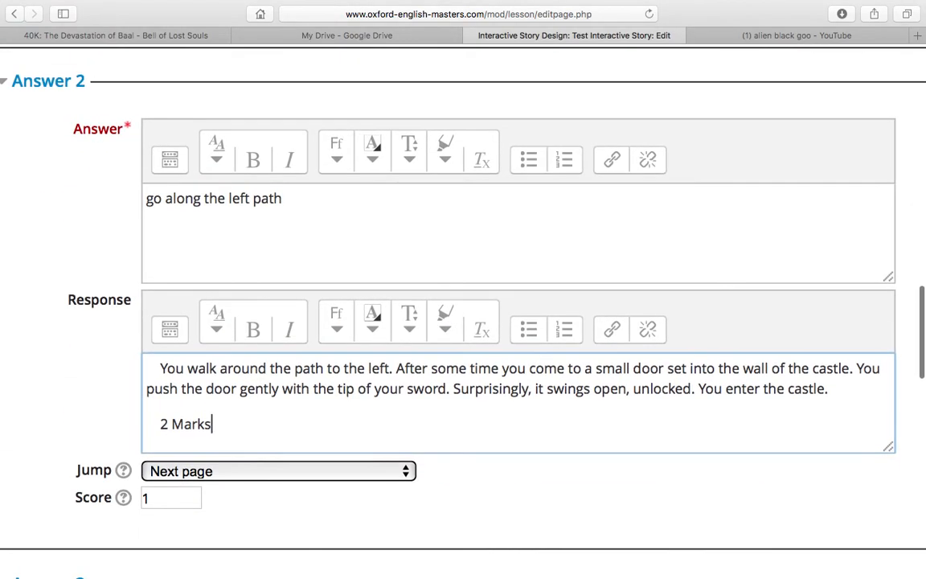
{"action": "scroll", "coordinate": [283, 148], "scroll_direction": "up", "scroll_amount": 12}
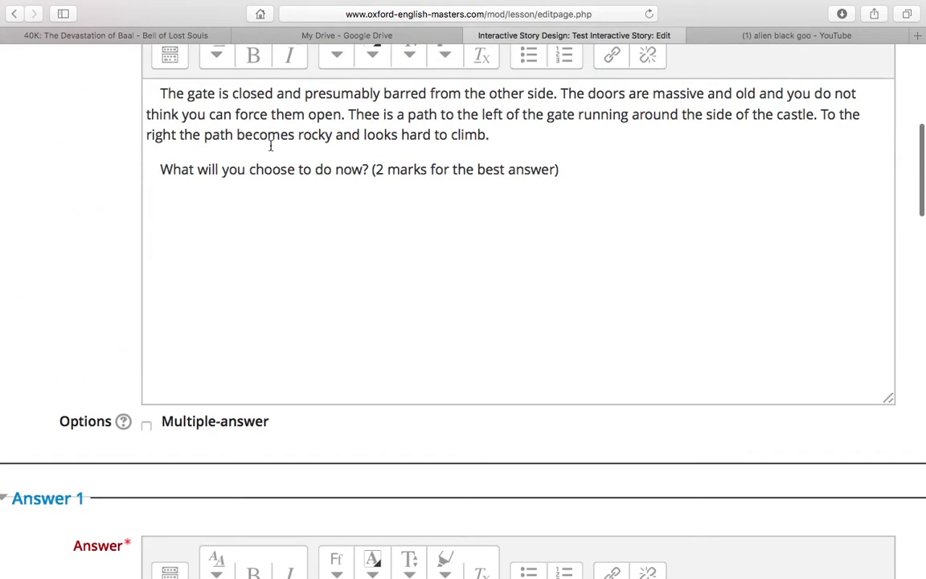
{"action": "left_click", "coordinate": [391, 171]}
{"action": "key", "text": "BackSpace"}
{"action": "key", "text": "BackSpace"}
{"action": "type", "text": "1"}
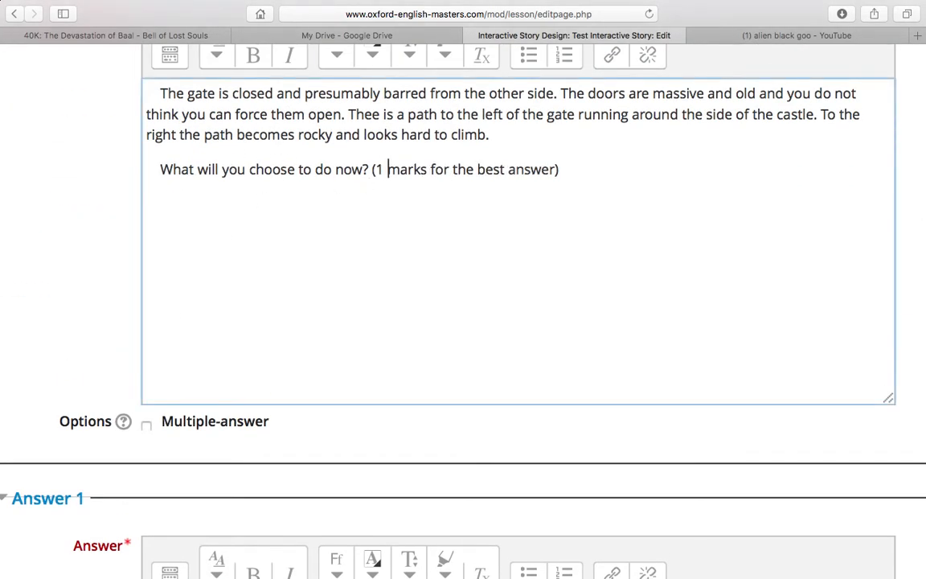
{"action": "key", "text": "BackSpace"}
{"action": "key", "text": "BackSpace"}
{"action": "type", "text": "M"}
{"action": "scroll", "coordinate": [398, 291], "scroll_direction": "down", "scroll_amount": 2}
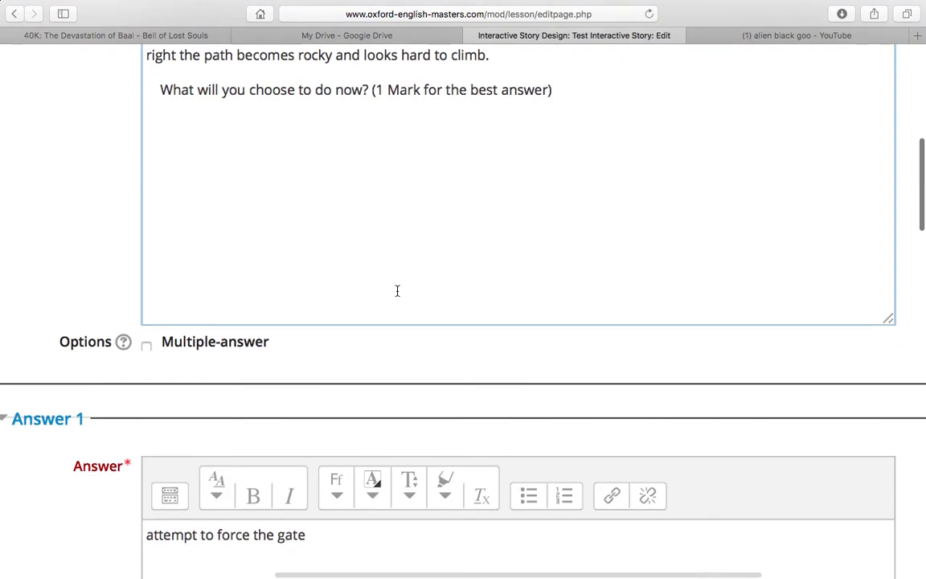
Step: Set the mark line in the Answer 2 response back to "1 Mark", matching its score
{"action": "scroll", "coordinate": [397, 290], "scroll_direction": "down", "scroll_amount": 6}
{"action": "scroll", "coordinate": [398, 290], "scroll_direction": "down", "scroll_amount": 3}
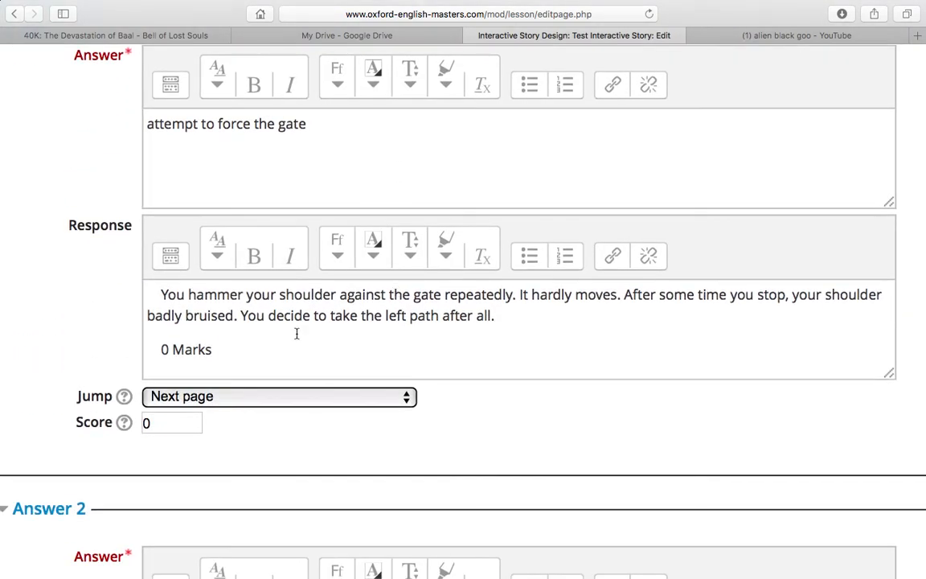
{"action": "scroll", "coordinate": [242, 370], "scroll_direction": "down", "scroll_amount": 3}
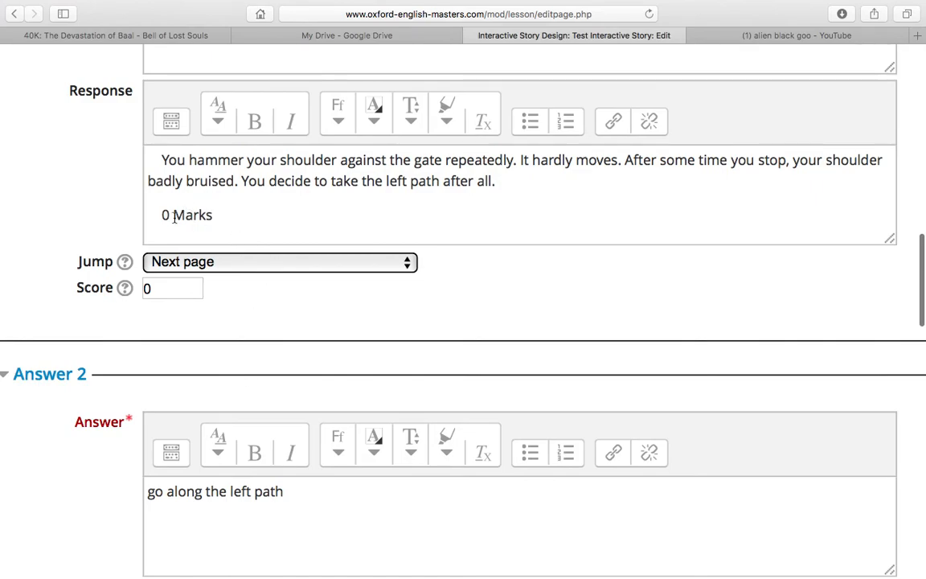
{"action": "scroll", "coordinate": [214, 306], "scroll_direction": "down", "scroll_amount": 6}
{"action": "left_click", "coordinate": [172, 381]}
{"action": "key", "text": "Right"}
{"action": "key", "text": "Right"}
{"action": "key", "text": "Right"}
{"action": "key", "text": "Right"}
{"action": "key", "text": "Right"}
{"action": "key", "text": "Right"}
{"action": "key", "text": "BackSpace"}
Step: Extend the Answer 3 answer text to "climb the rocks to the right"
{"action": "scroll", "coordinate": [50, 331], "scroll_direction": "down", "scroll_amount": 1}
{"action": "scroll", "coordinate": [65, 331], "scroll_direction": "down", "scroll_amount": 6}
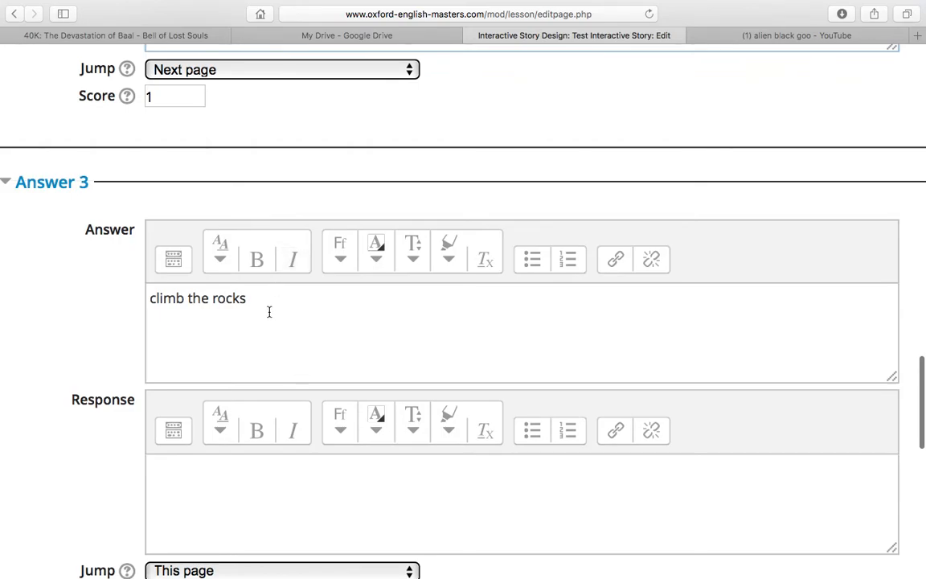
{"action": "scroll", "coordinate": [269, 312], "scroll_direction": "up", "scroll_amount": 6}
{"action": "scroll", "coordinate": [269, 312], "scroll_direction": "down", "scroll_amount": 5}
{"action": "left_click", "coordinate": [282, 371]}
{"action": "type", "text": "to the right"}
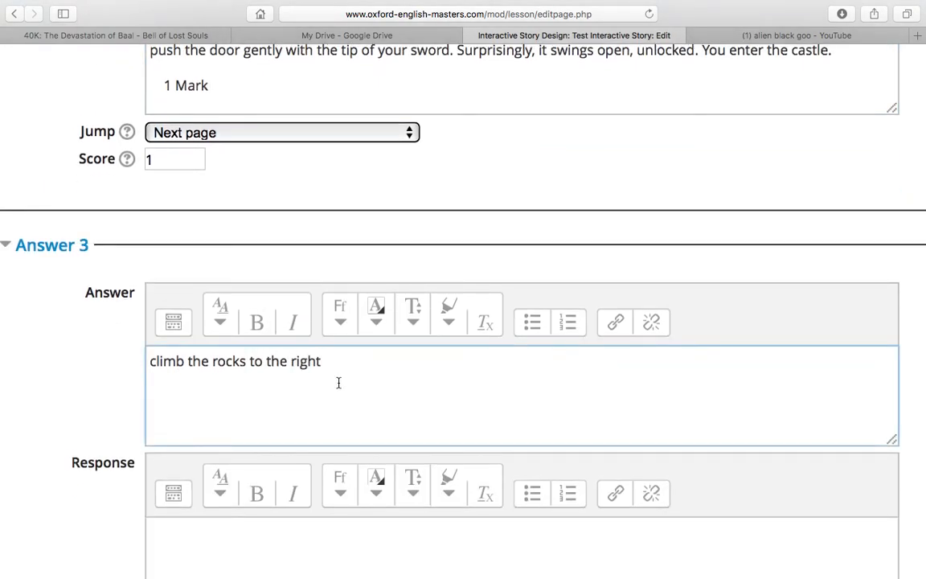
Step: Begin the Answer 3 response with the indented sentence "You scramble up the rocks, using your sword to steady yourself as you go."
{"action": "scroll", "coordinate": [338, 383], "scroll_direction": "down", "scroll_amount": 4}
{"action": "left_click", "coordinate": [302, 407]}
{"action": "type", "text": "You"}
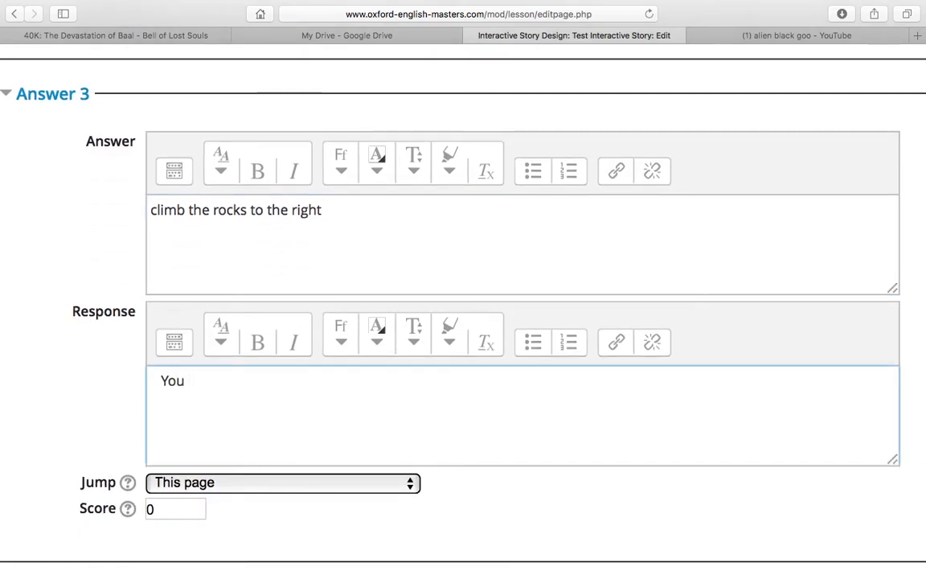
{"action": "type", "text": " scramble u"}
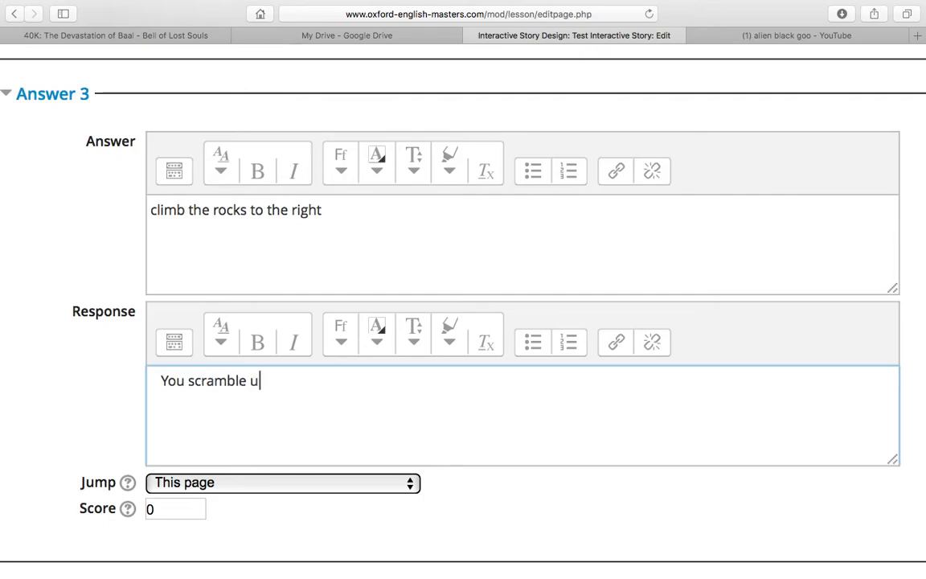
{"action": "type", "text": "p the rocks, usi"}
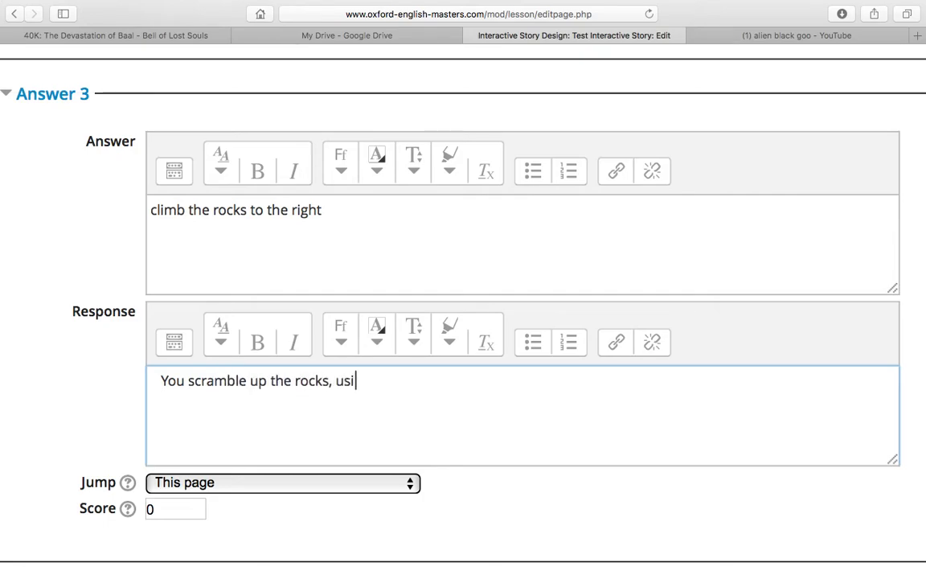
{"action": "type", "text": "ng your sword"}
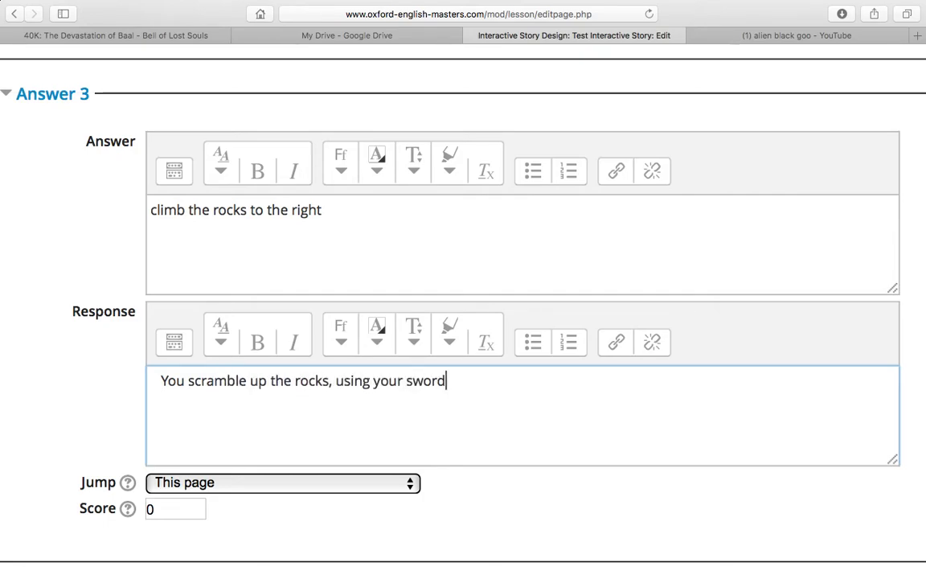
{"action": "type", "text": " as a"}
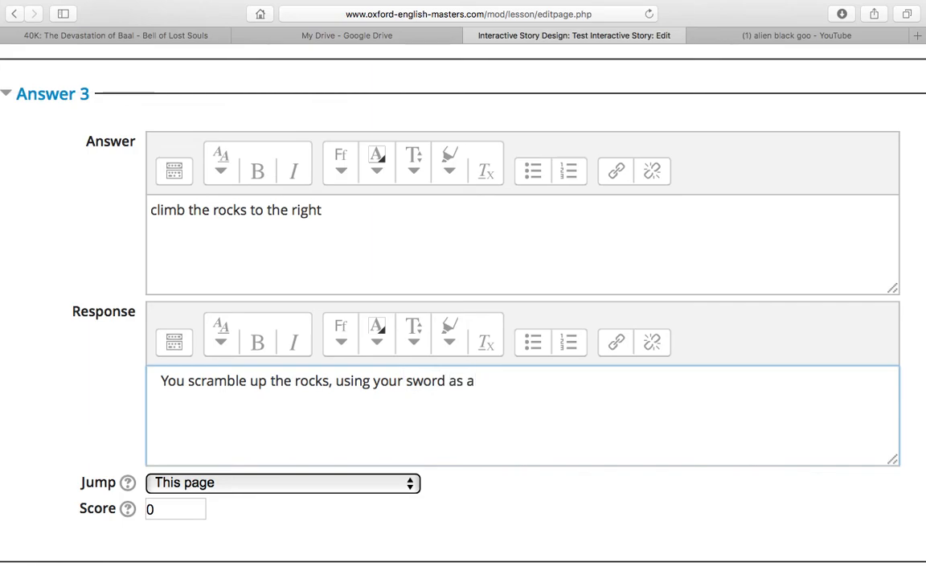
{"action": "key", "text": "BackSpace"}
{"action": "key", "text": "BackSpace"}
{"action": "key", "text": "BackSpace"}
{"action": "key", "text": "BackSpace"}
{"action": "type", "text": "to steady yourself as you go."}
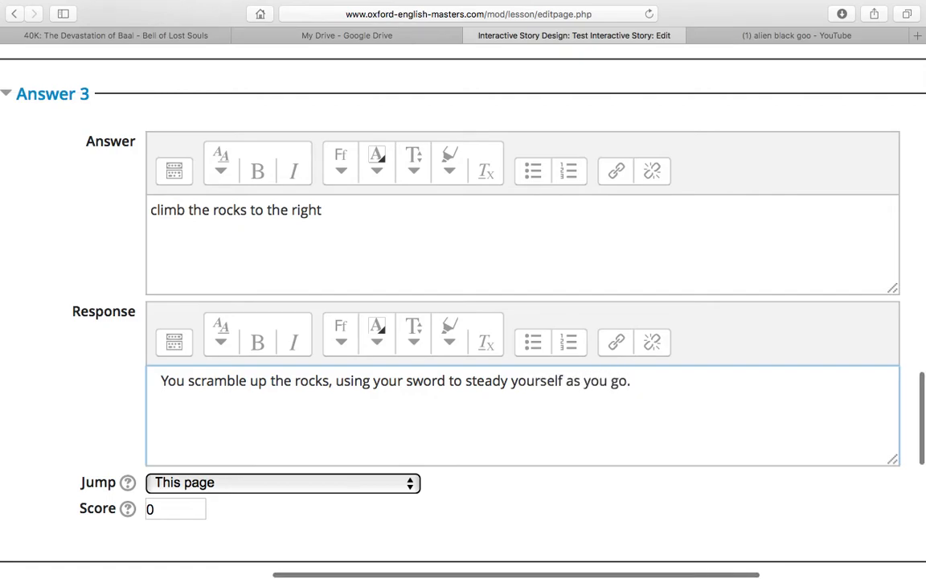
Step: Continue the Answer 3 response with "You reach the top. The pile of rocks is nearly as high as the battlements - maybe you can climb over?"
{"action": "type", "text": " Yoi"}
{"action": "key", "text": "BackSpace"}
{"action": "type", "text": "u reach the to"}
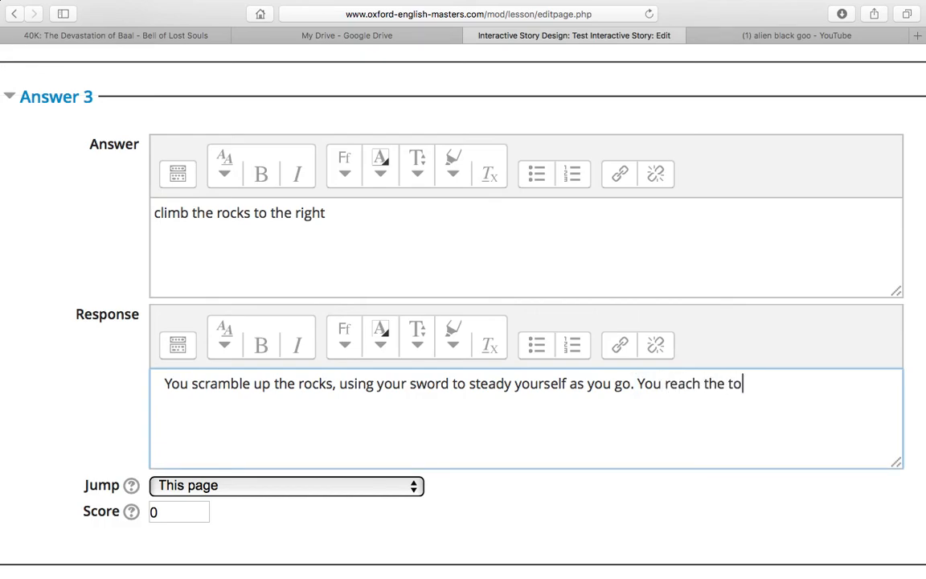
{"action": "type", "text": "p. The pile of rocks is "}
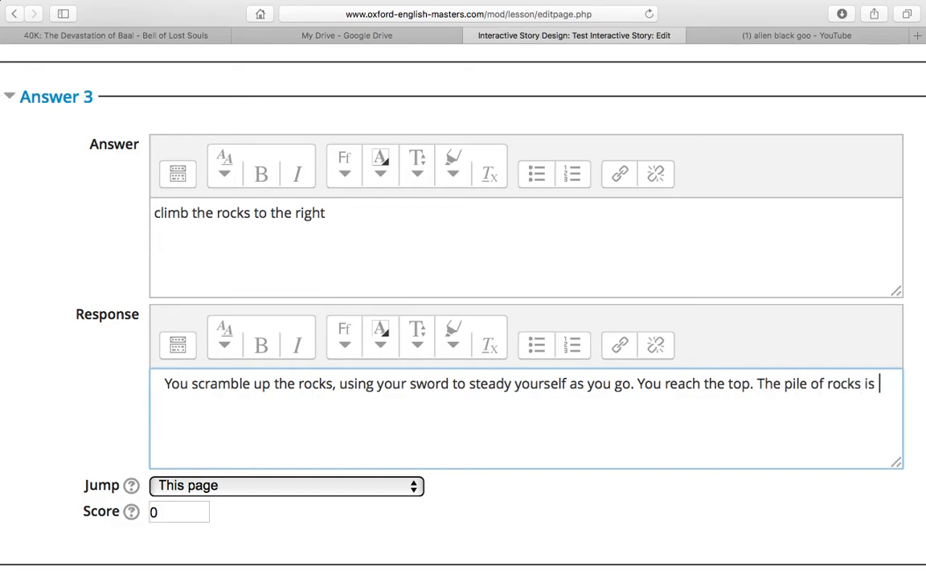
{"action": "type", "text": "nearly as high as the batt elements"}
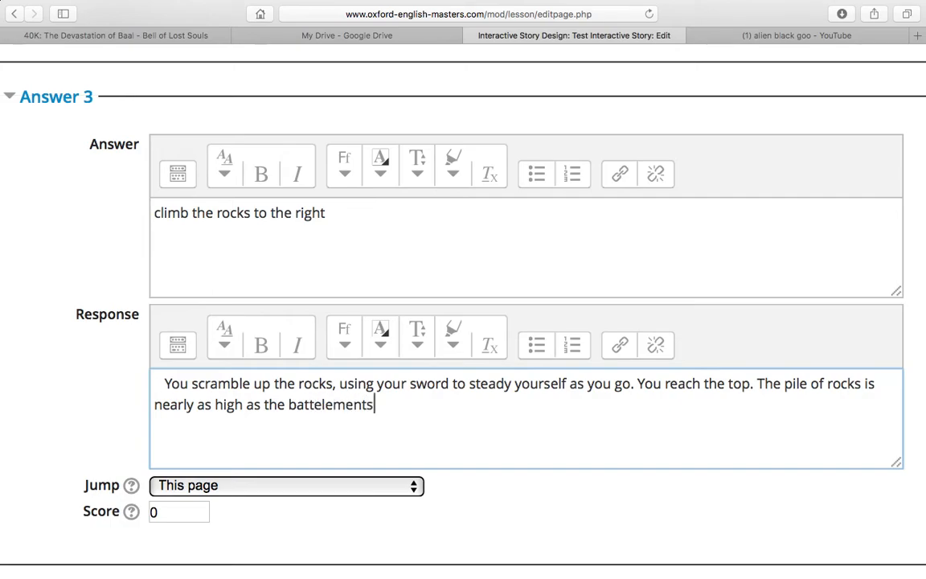
{"action": "type", "text": " - ma"}
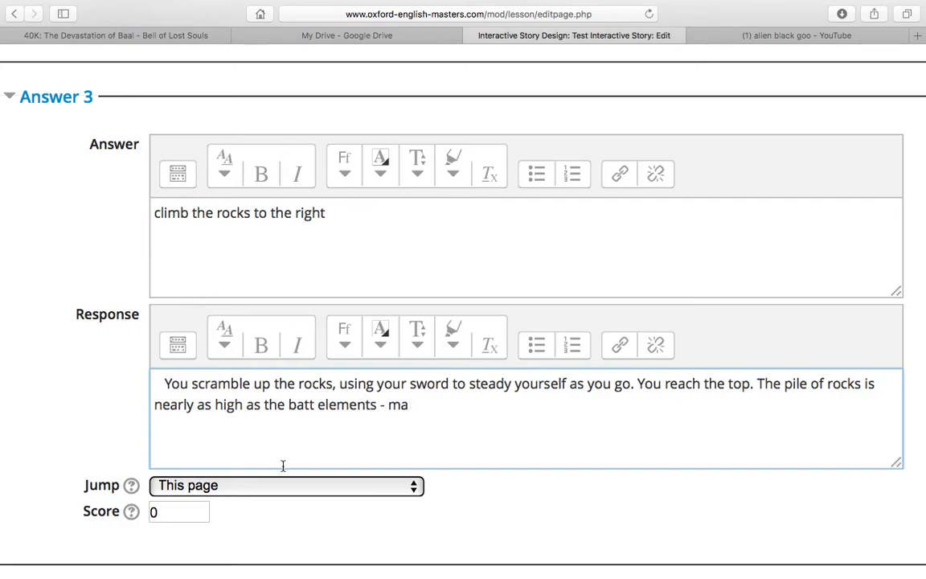
{"action": "left_click", "coordinate": [326, 405]}
{"action": "key", "text": "BackSpace"}
{"action": "key", "text": "BackSpace"}
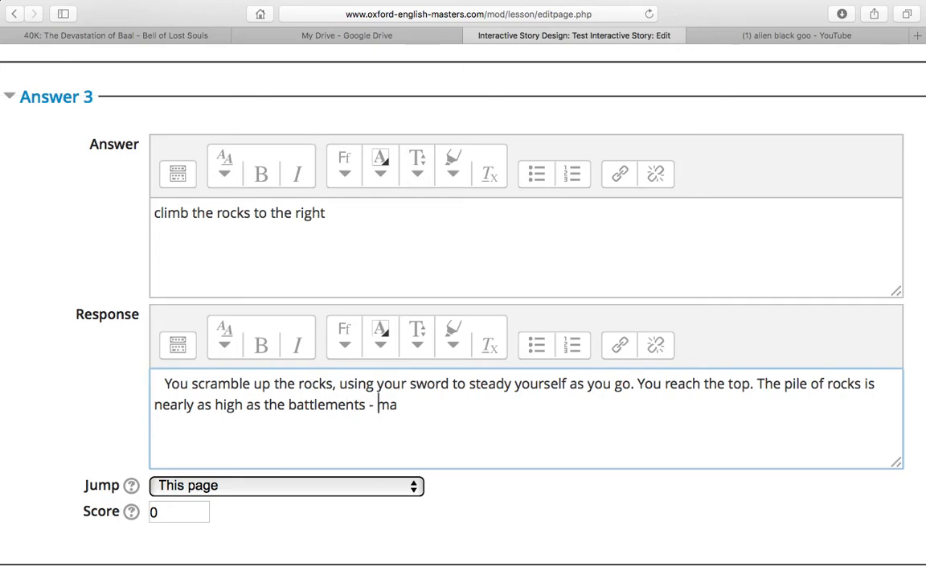
{"action": "type", "text": "ybe you can "}
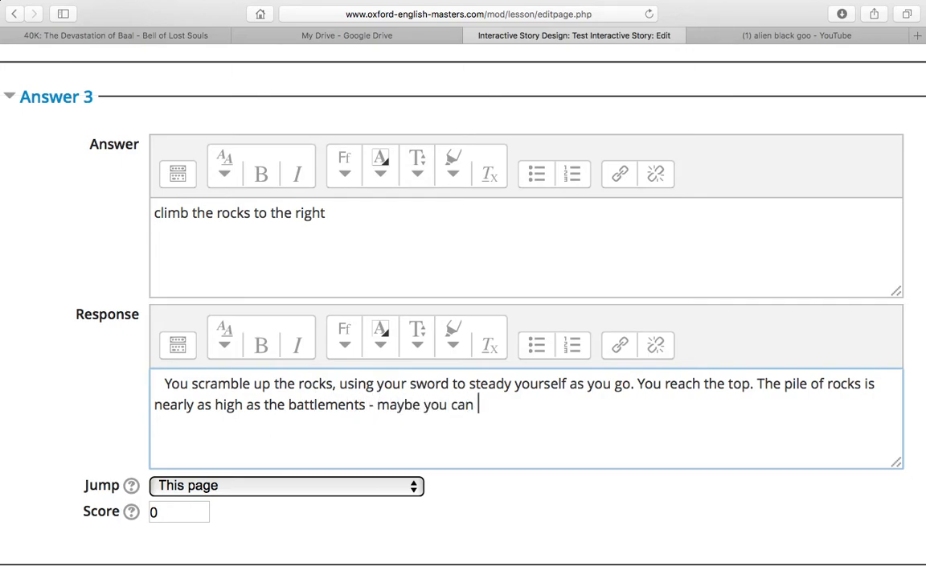
{"action": "type", "text": "climb over?"}
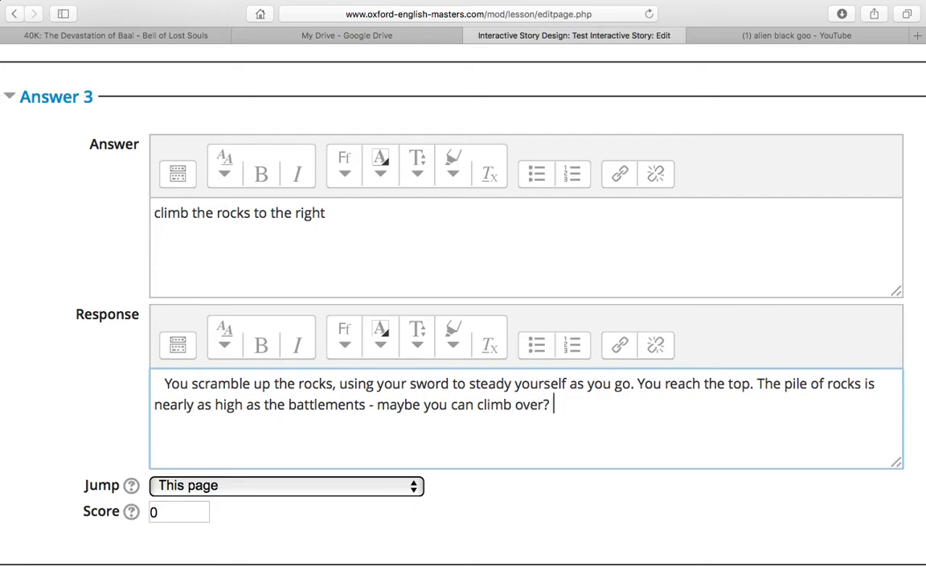
Step: Add to the response "You reach up for the wall, when suddenly, a flock of bats screeches out of a hole in the brickwork."
{"action": "type", "text": " You reach u"}
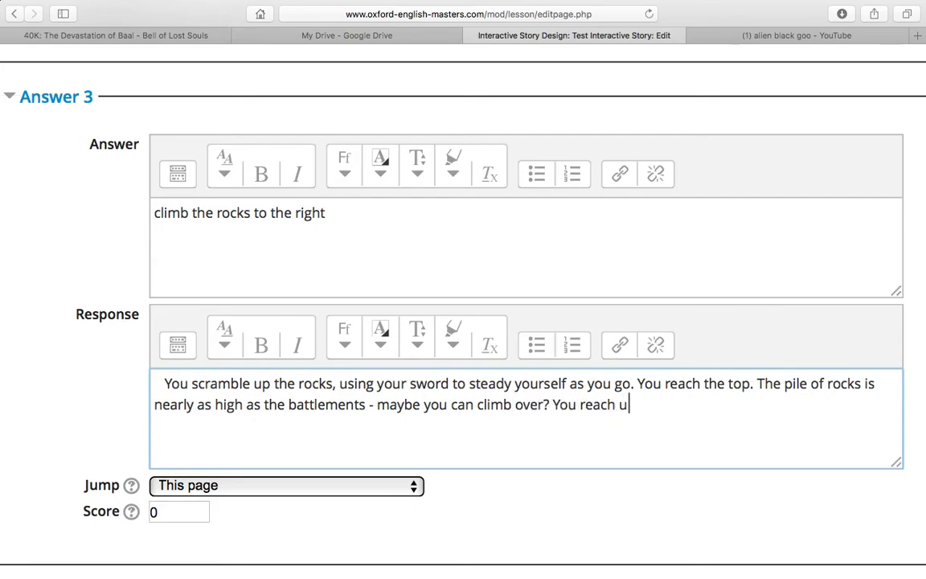
{"action": "type", "text": "p for"}
{"action": "key", "text": "BackSpace"}
{"action": "key", "text": "BackSpace"}
{"action": "type", "text": "the wall,"}
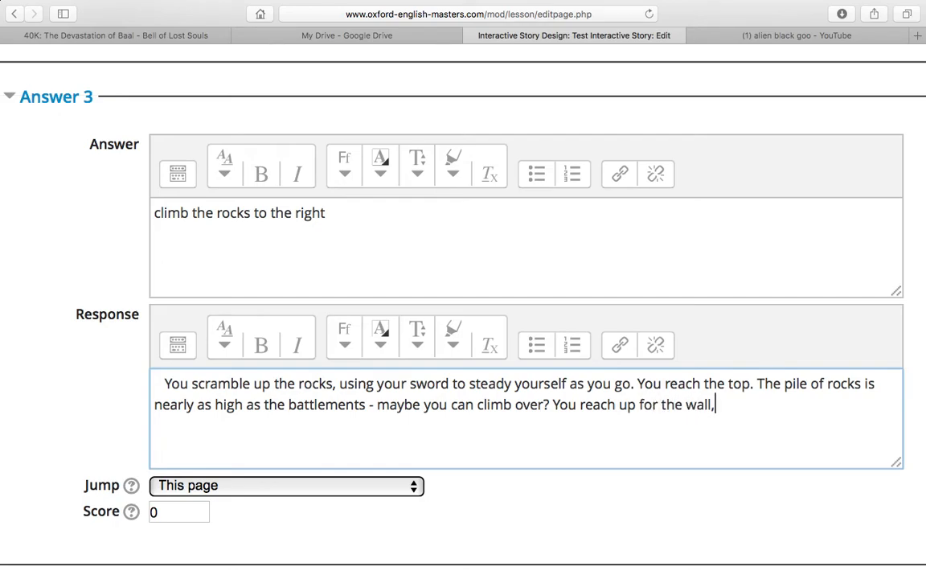
{"action": "type", "text": " when suddeln"}
{"action": "key", "text": "BackSpace"}
{"action": "key", "text": "BackSpace"}
{"action": "type", "text": "nyl"}
{"action": "key", "text": "BackSpace"}
{"action": "key", "text": "BackSpace"}
{"action": "type", "text": "ly, a flock of bat"}
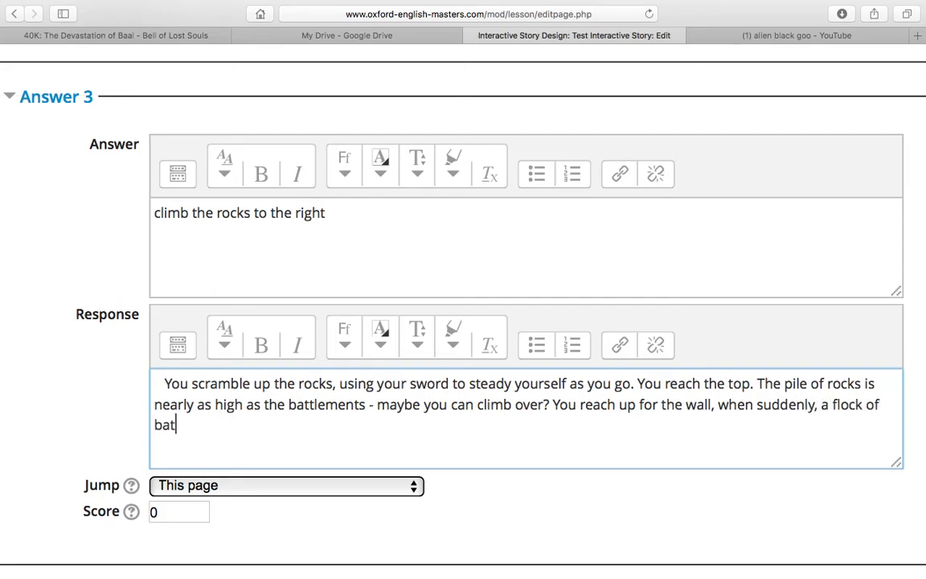
{"action": "type", "text": "s screec"}
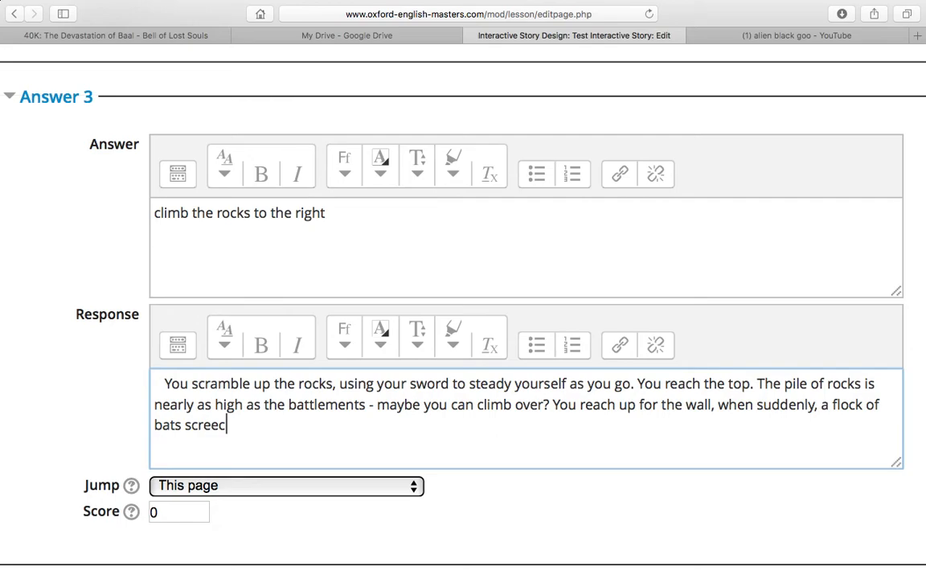
{"action": "type", "text": "hes out of a hole "}
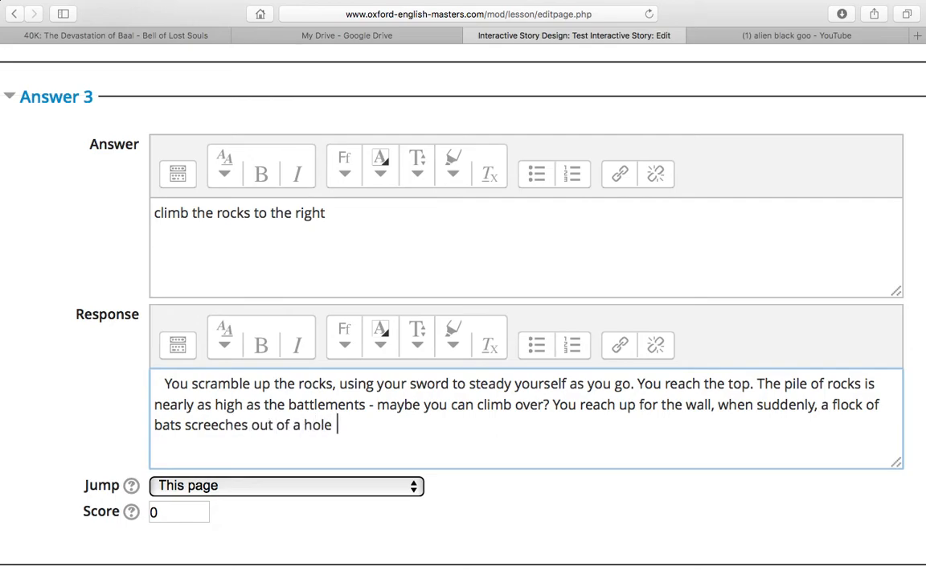
{"action": "type", "text": "in t"}
{"action": "type", "text": " the brickwo"}
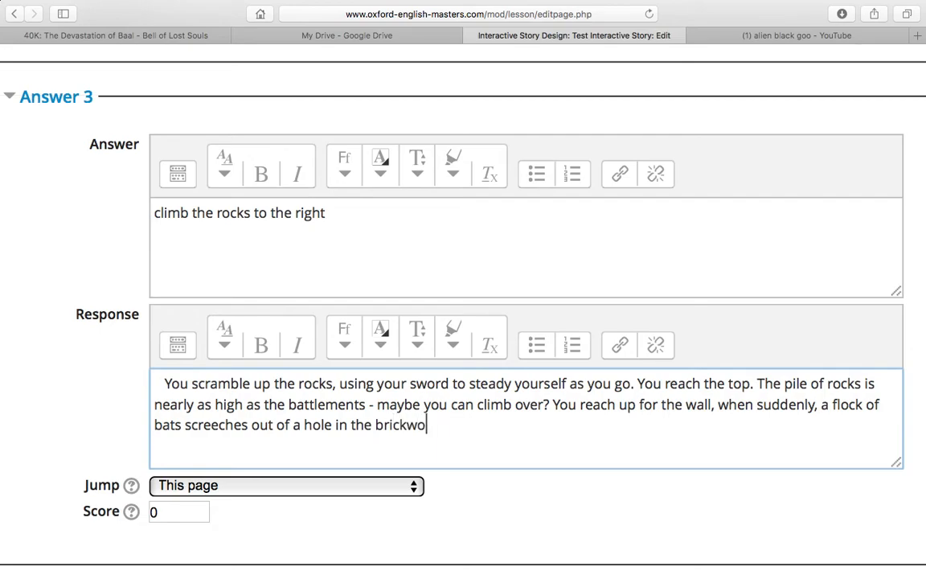
Step: Add to the response "You lose your balance, surprised by the flurry of fury bodies, and tumble off the rocks and over the cliff-face to your doom below."
{"action": "type", "text": "rd. You lose your bala"}
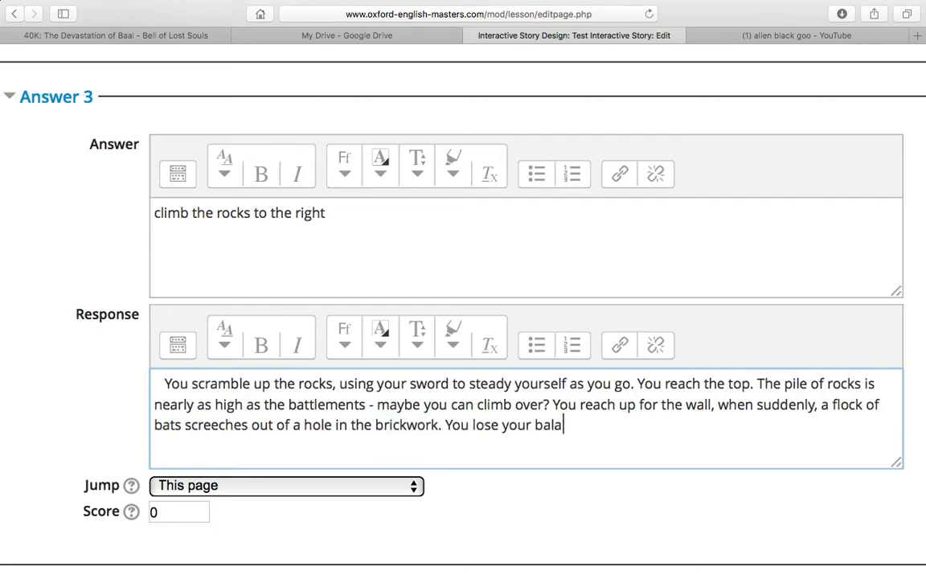
{"action": "type", "text": "nce, surprised by the flurry"}
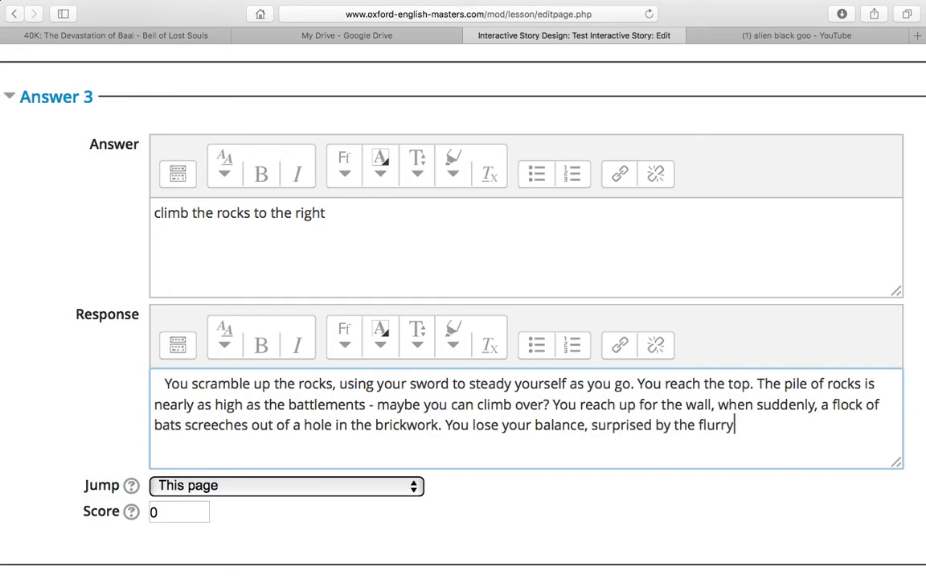
{"action": "type", "text": " of fury "}
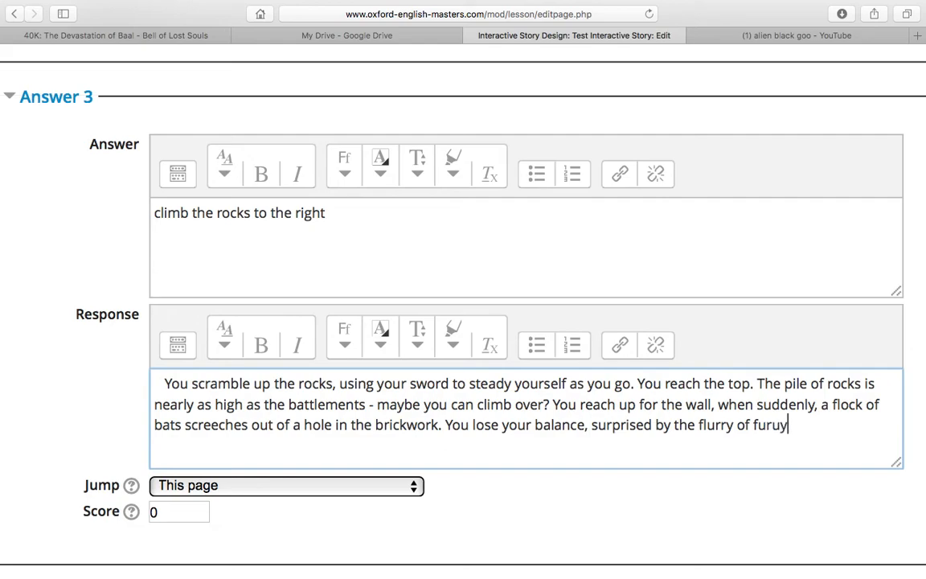
{"action": "type", "text": "bodies"}
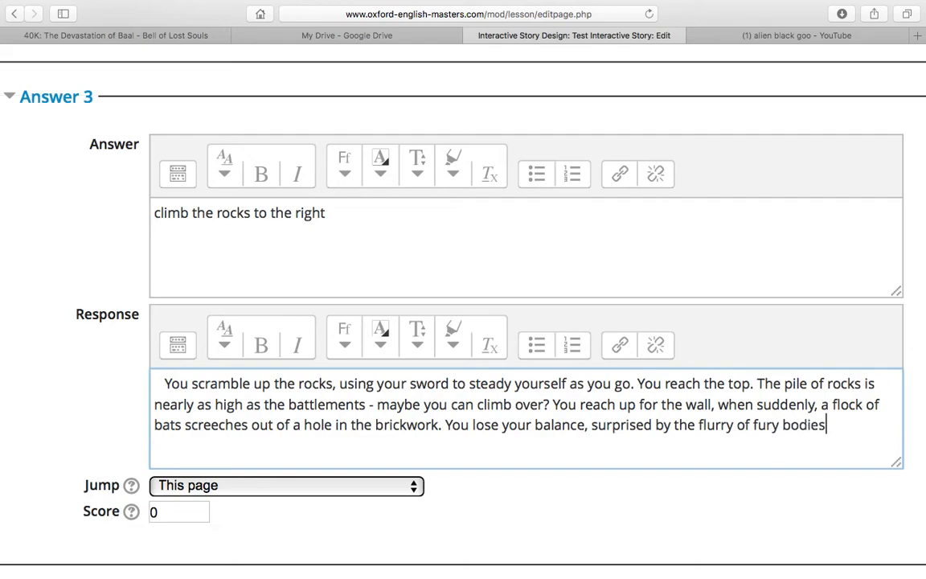
{"action": "type", "text": ", and tumble off "}
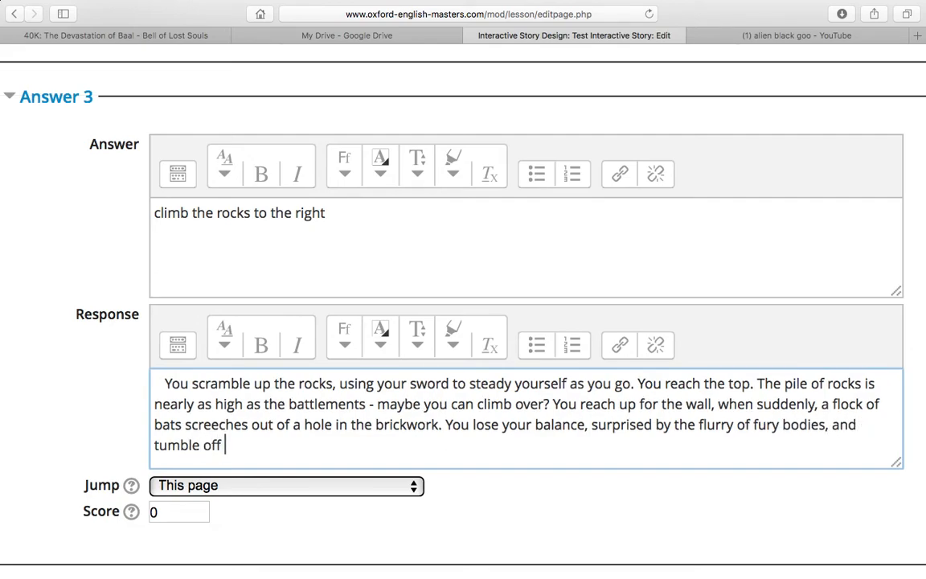
{"action": "type", "text": "the rocks an"}
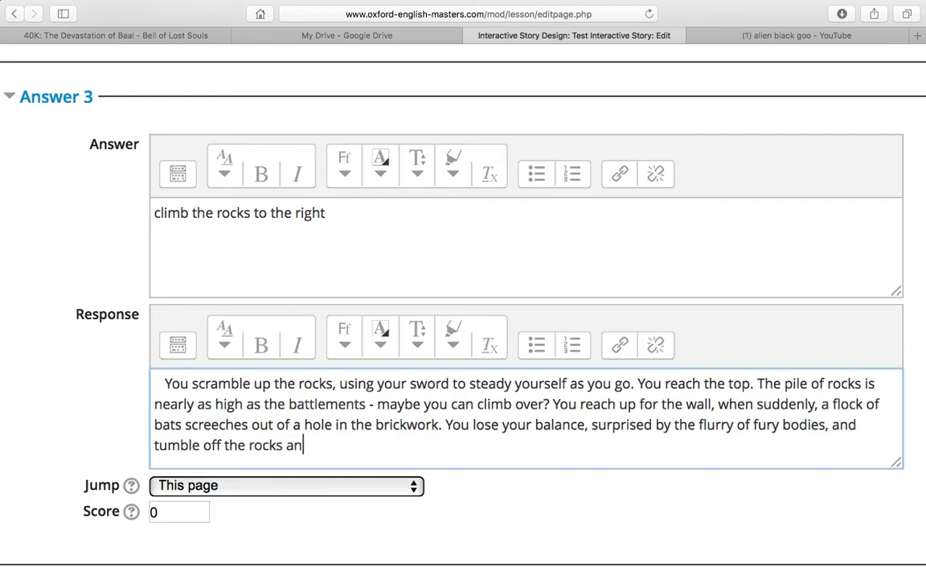
{"action": "type", "text": "d over the clifface"}
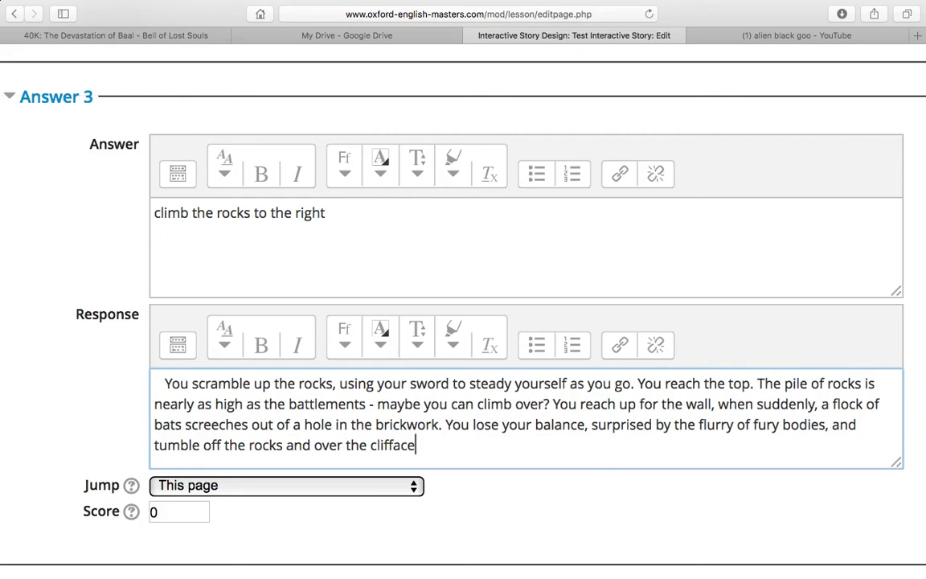
{"action": "key", "text": "BackSpace"}
{"action": "key", "text": "BackSpace"}
{"action": "key", "text": "BackSpace"}
{"action": "type", "text": "-face to your doom below"}
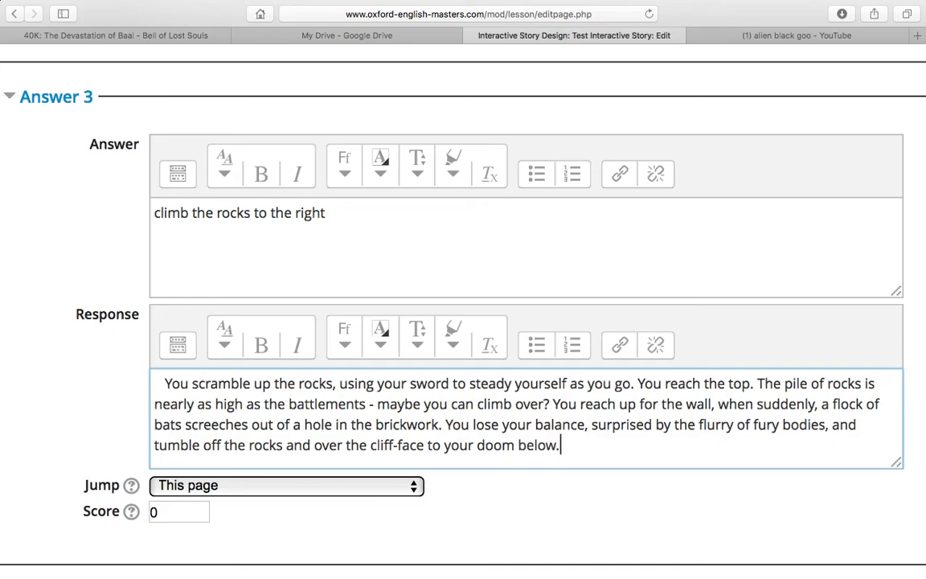
Step: Finish the Answer 3 response with "Your adventure is over." and a separate indented paragraph "Now End the Lesson, and try again!"
{"action": "type", "text": ". Your advan"}
{"action": "key", "text": "BackSpace"}
{"action": "key", "text": "BackSpace"}
{"action": "type", "text": "enture is over."}
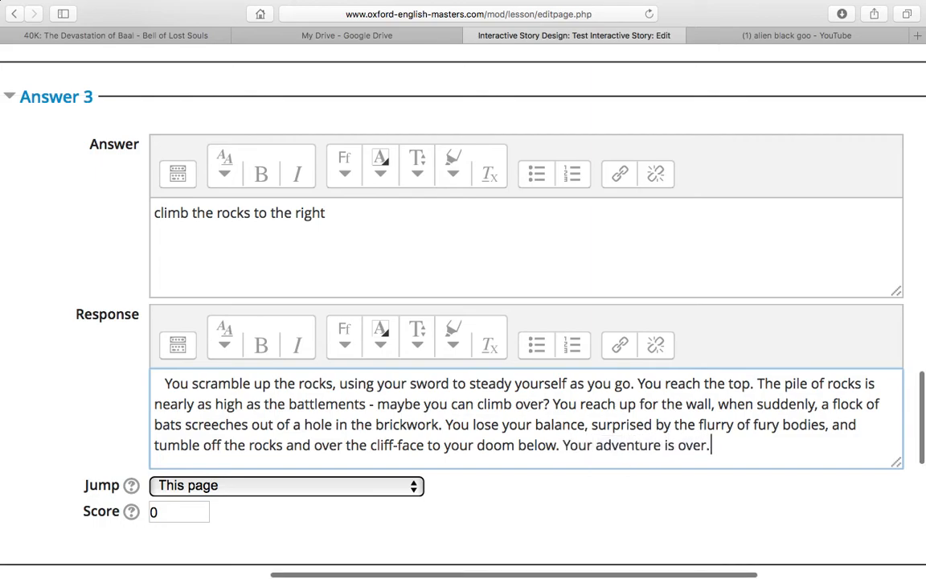
{"action": "key", "text": "Return"}
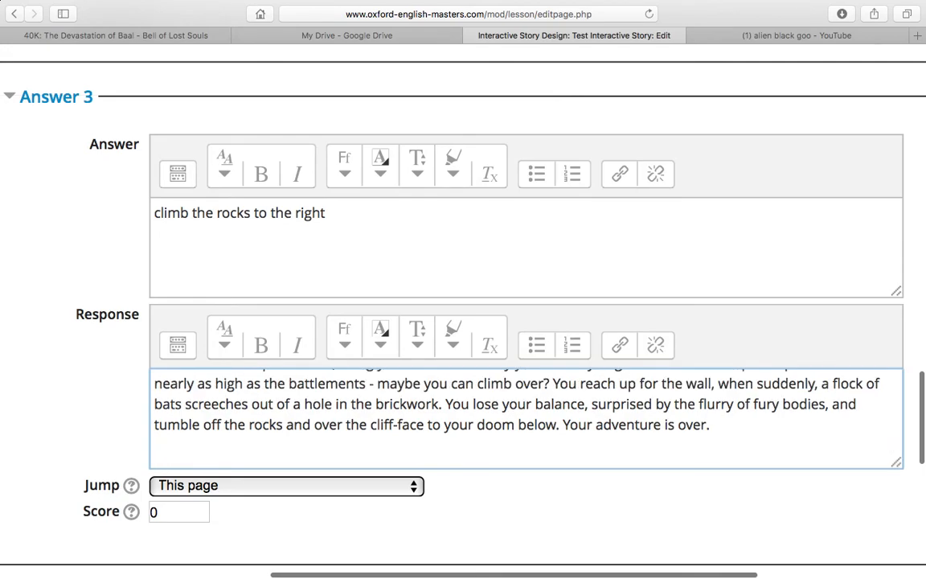
{"action": "type", "text": "You"}
{"action": "key", "text": "BackSpace"}
{"action": "key", "text": "BackSpace"}
{"action": "key", "text": "BackSpace"}
{"action": "key", "text": "BackSpace"}
{"action": "type", "text": "Now End tnhe Lessn"}
{"action": "type", "text": ", and try again!"}
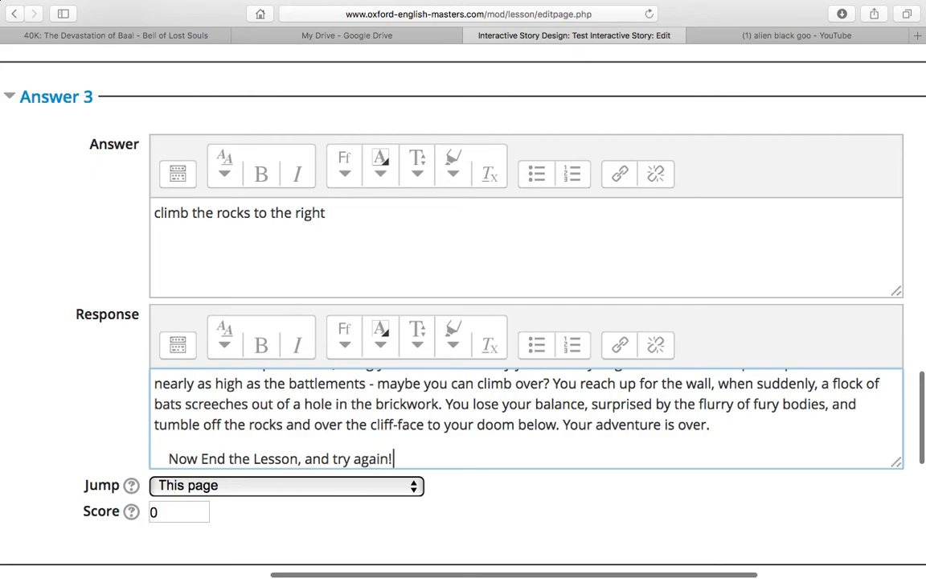
Step: Set the Answer 3 jump to "End of lesson" and save the question page
{"action": "left_click", "coordinate": [335, 486]}
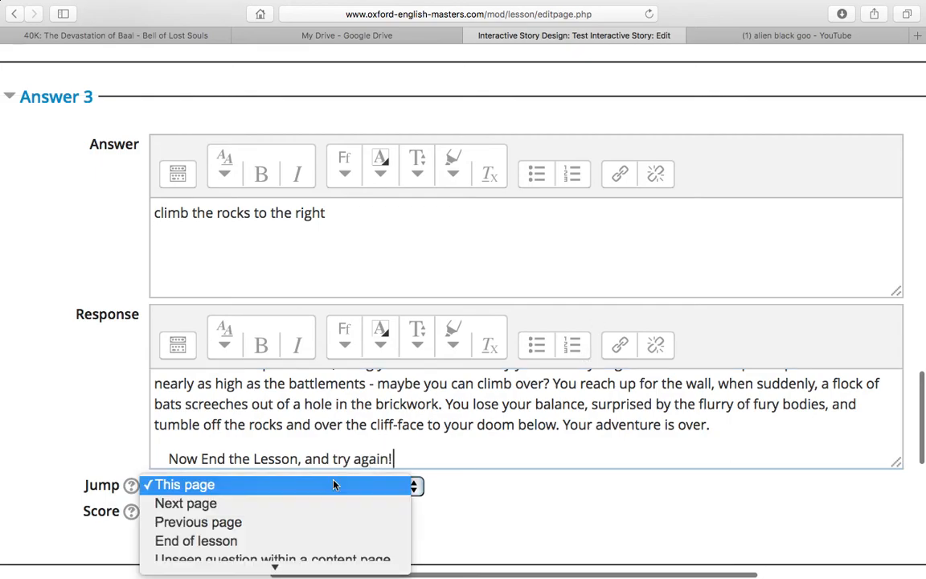
{"action": "left_click", "coordinate": [300, 545]}
{"action": "scroll", "coordinate": [449, 428], "scroll_direction": "down", "scroll_amount": 2}
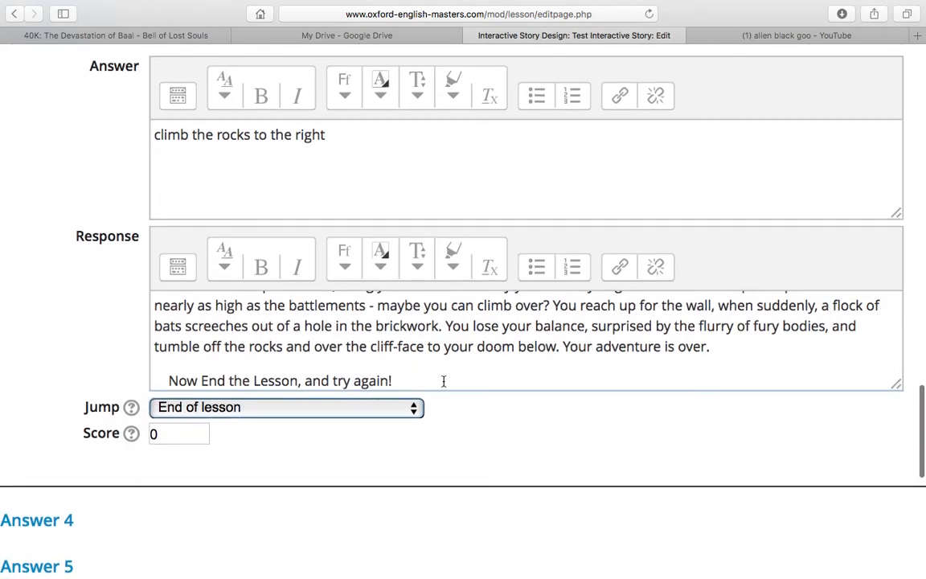
{"action": "key", "text": "Return"}
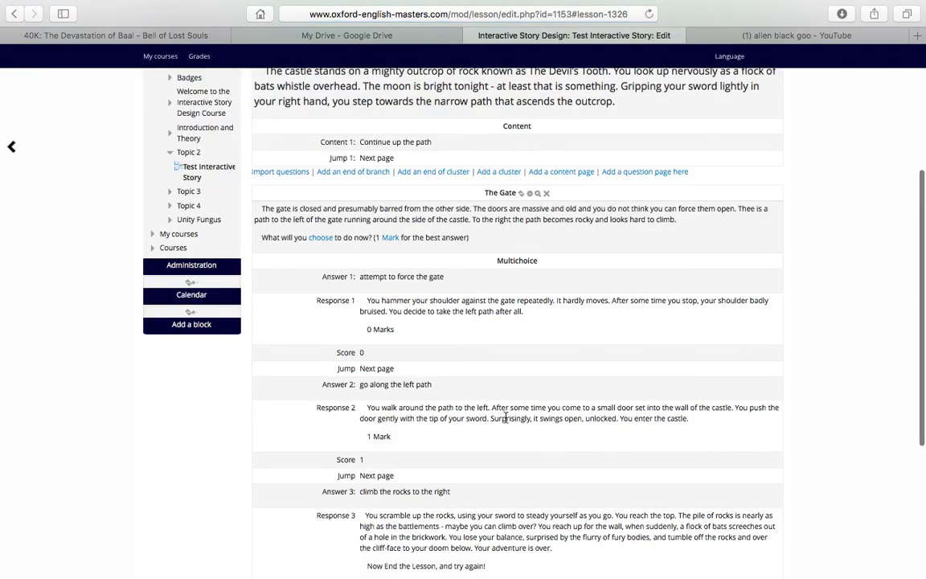
Step: Review the lesson's expanded page listing, checking the answers, responses, scores and jumps of "The Gate" and the preceding "The Castle" page
{"action": "scroll", "coordinate": [505, 418], "scroll_direction": "up", "scroll_amount": 3}
{"action": "scroll", "coordinate": [505, 419], "scroll_direction": "down", "scroll_amount": 6}
{"action": "scroll", "coordinate": [505, 417], "scroll_direction": "up", "scroll_amount": 9}
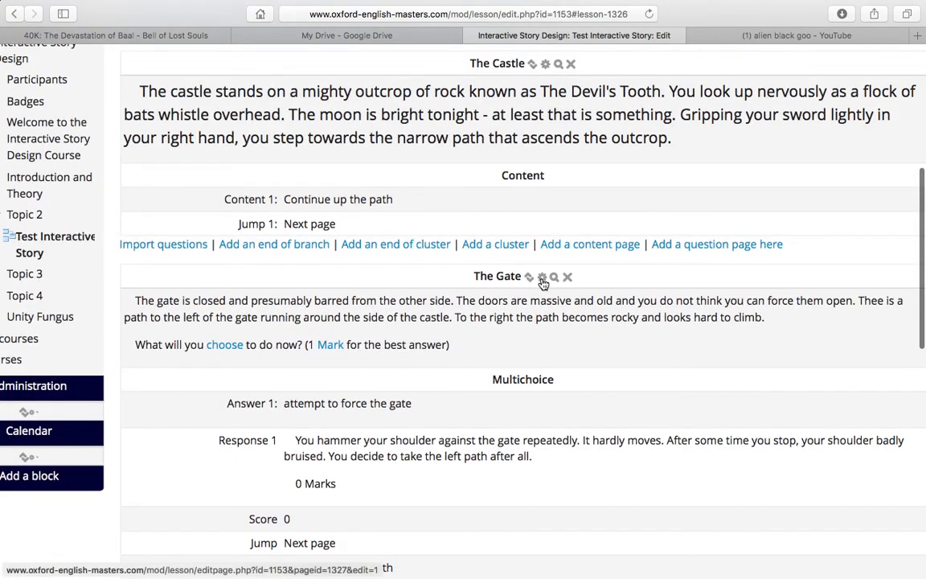
{"action": "scroll", "coordinate": [575, 419], "scroll_direction": "down", "scroll_amount": 6}
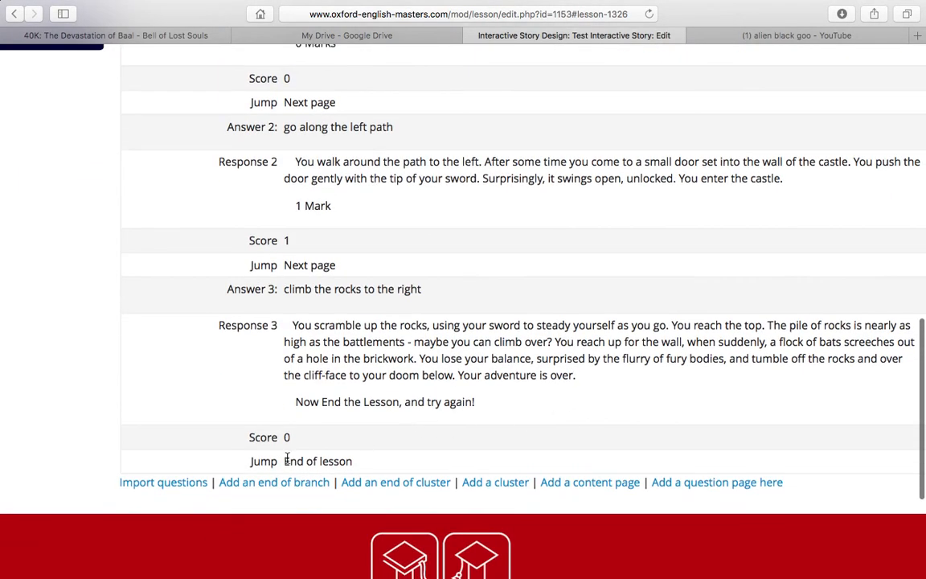
{"action": "scroll", "coordinate": [473, 466], "scroll_direction": "up", "scroll_amount": 1}
{"action": "scroll", "coordinate": [493, 463], "scroll_direction": "up", "scroll_amount": 4}
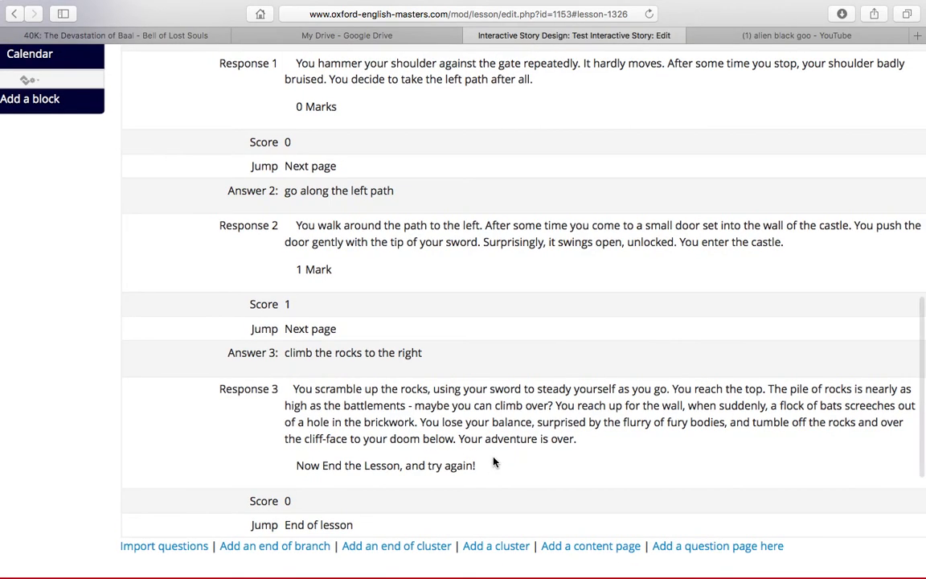
{"action": "scroll", "coordinate": [493, 462], "scroll_direction": "up", "scroll_amount": 1}
{"action": "scroll", "coordinate": [494, 463], "scroll_direction": "down", "scroll_amount": 5}
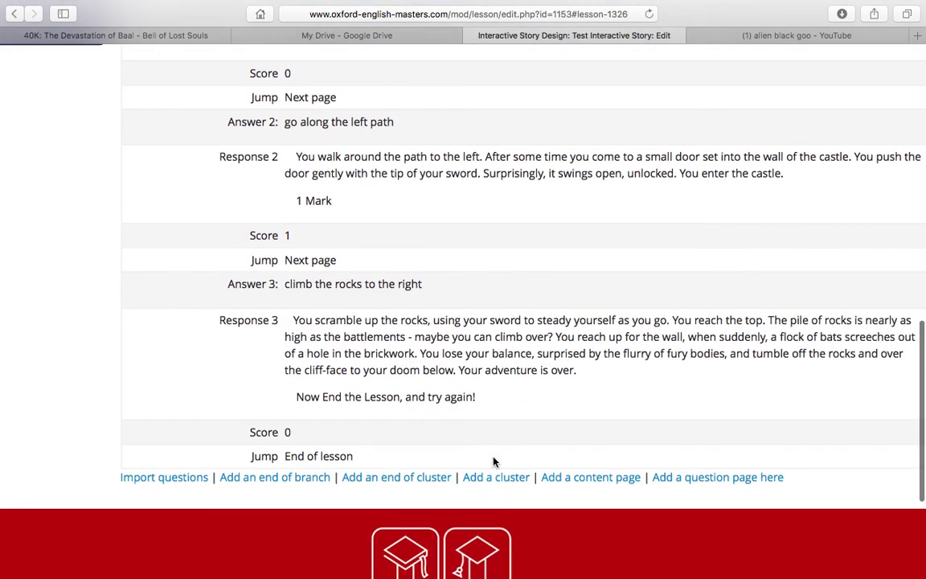
{"action": "scroll", "coordinate": [494, 462], "scroll_direction": "up", "scroll_amount": 5}
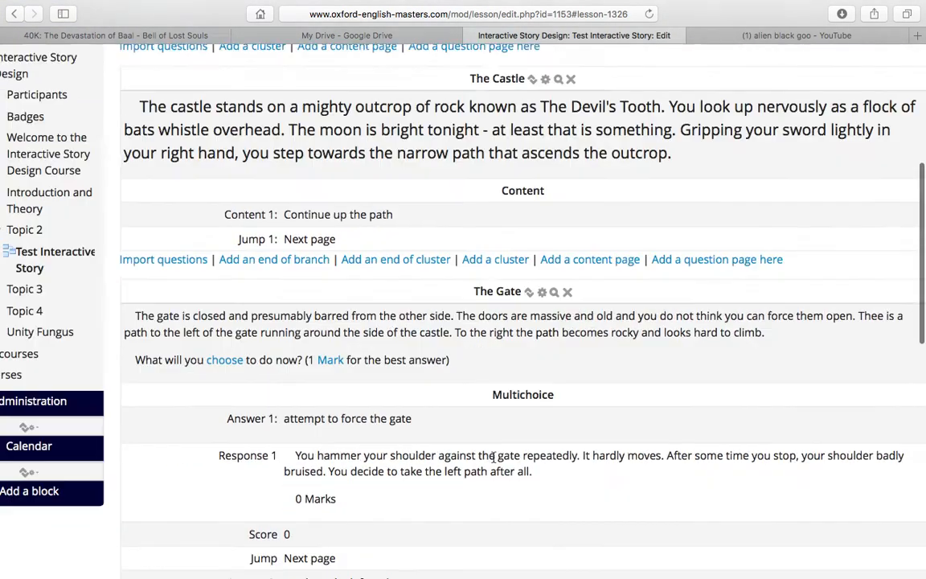
{"action": "scroll", "coordinate": [494, 457], "scroll_direction": "down", "scroll_amount": 5}
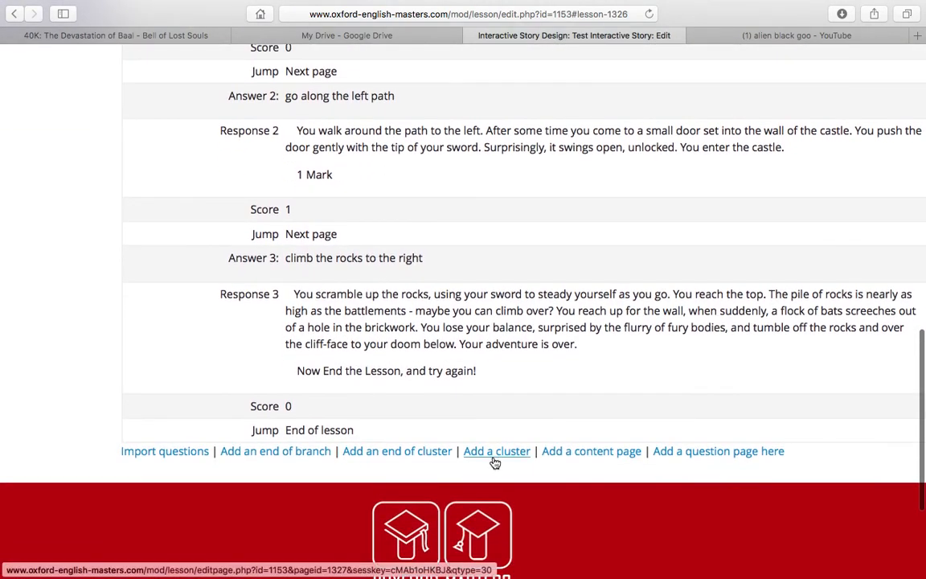
{"action": "scroll", "coordinate": [493, 458], "scroll_direction": "up", "scroll_amount": 3}
{"action": "scroll", "coordinate": [494, 458], "scroll_direction": "up", "scroll_amount": 8}
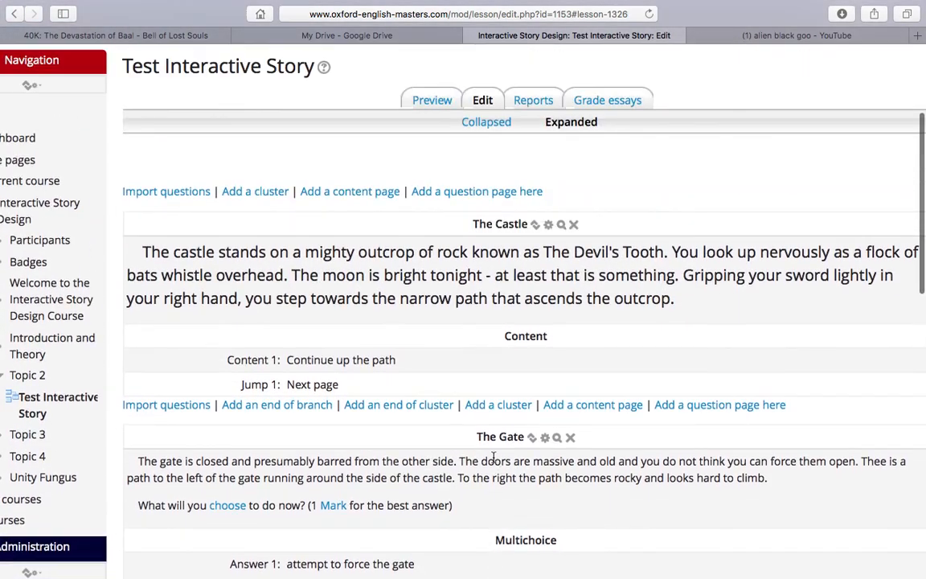
{"action": "scroll", "coordinate": [494, 458], "scroll_direction": "up", "scroll_amount": 3}
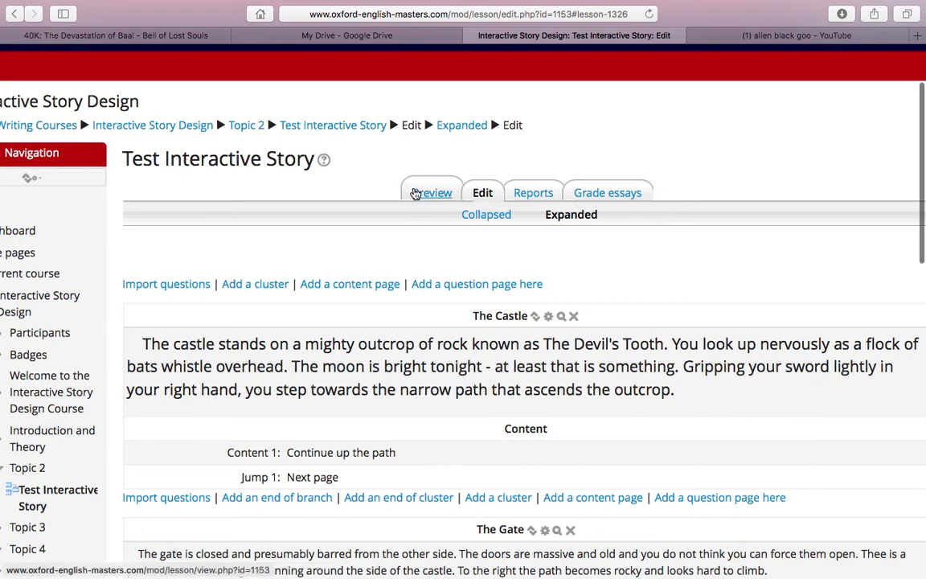
Step: Preview the lesson, continue up the path from "The Castle" and read the gate question with its three answers
{"action": "left_click", "coordinate": [415, 193]}
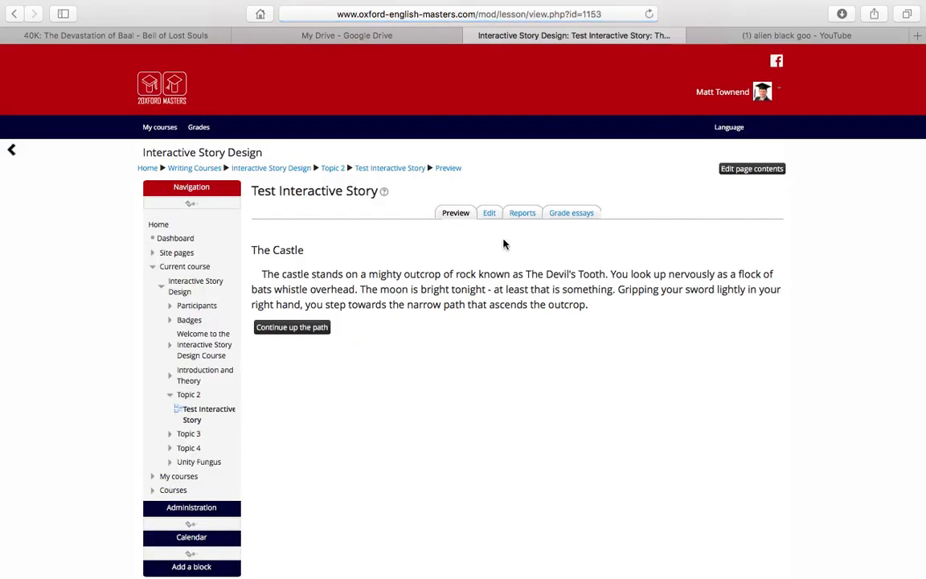
{"action": "scroll", "coordinate": [608, 319], "scroll_direction": "up", "scroll_amount": 3}
{"action": "scroll", "coordinate": [608, 319], "scroll_direction": "right", "scroll_amount": 1}
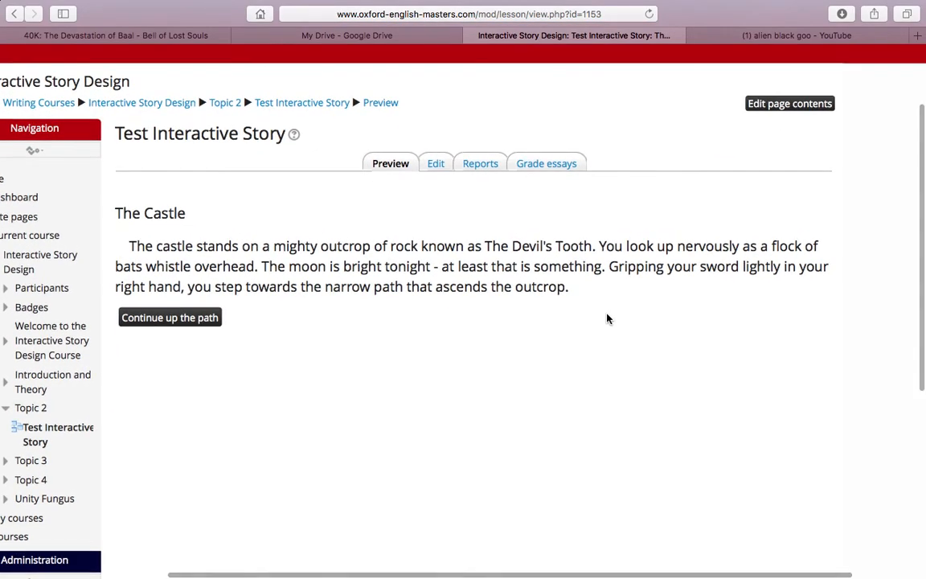
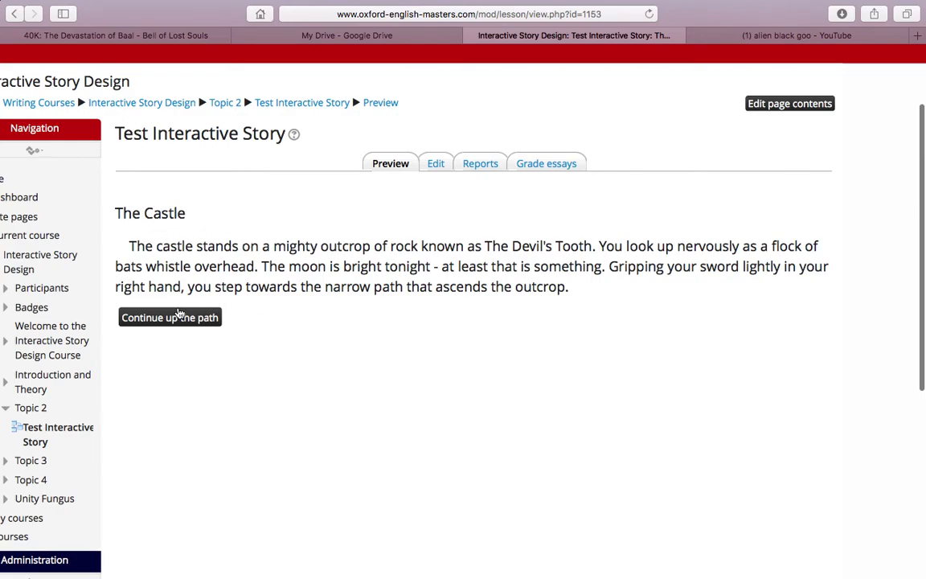
{"action": "left_click", "coordinate": [168, 316]}
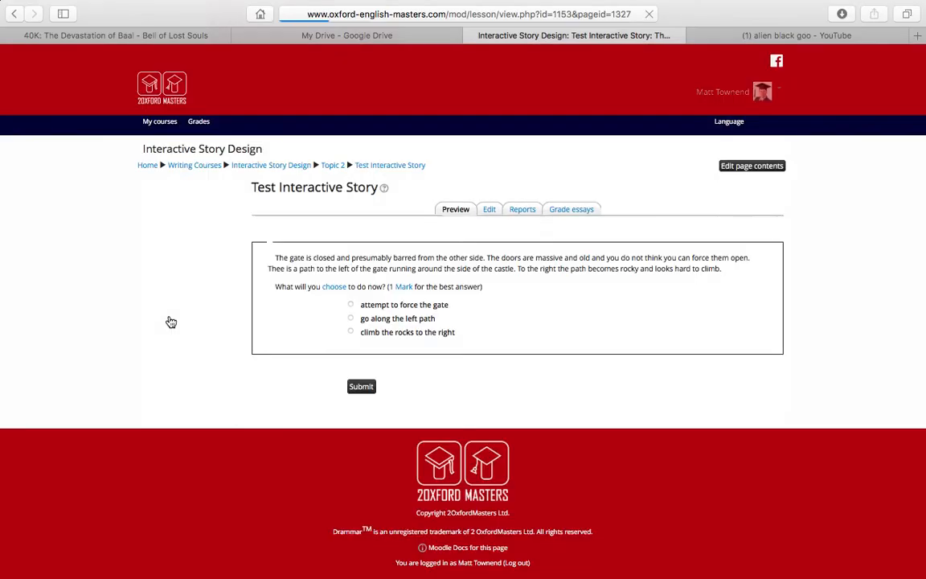
{"action": "scroll", "coordinate": [471, 332], "scroll_direction": "up", "scroll_amount": 5}
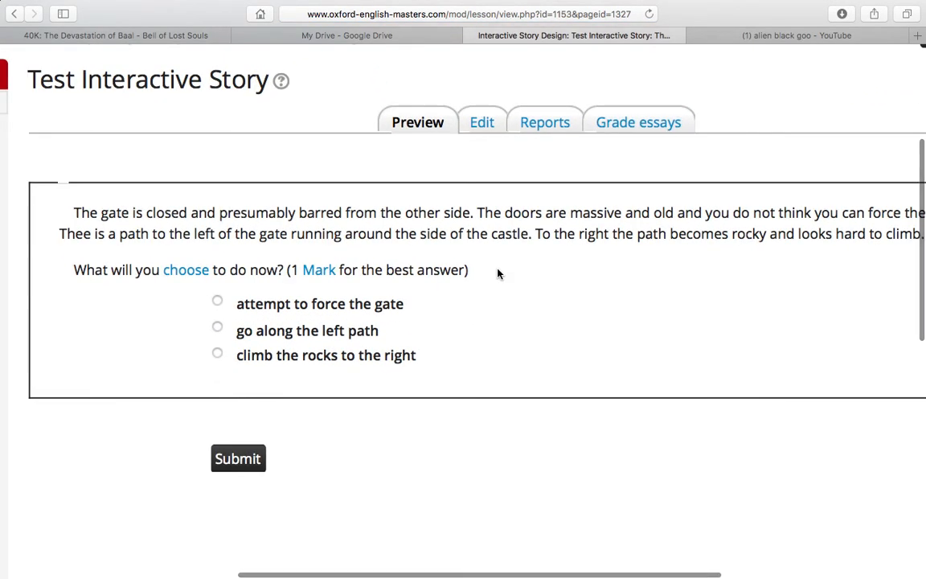
{"action": "scroll", "coordinate": [498, 275], "scroll_direction": "down", "scroll_amount": 5}
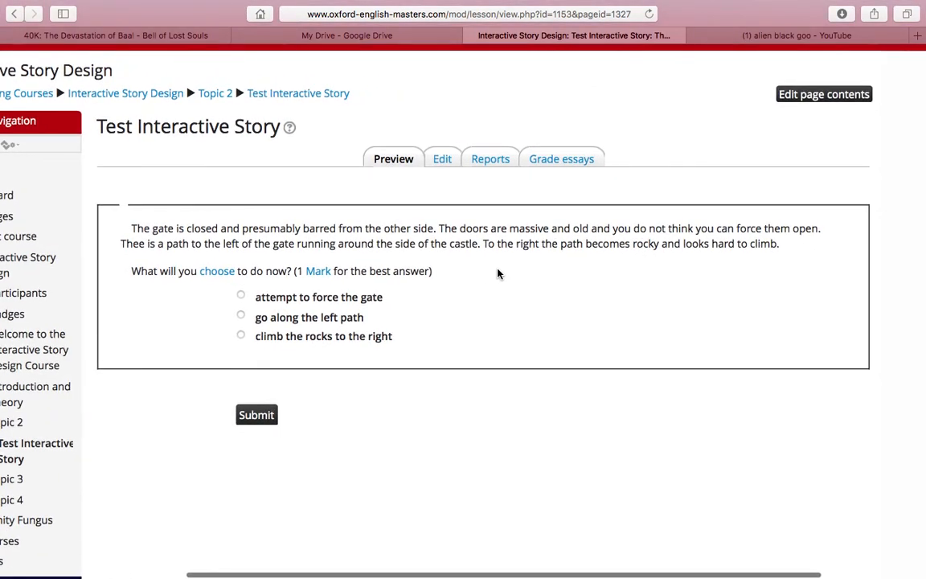
{"action": "scroll", "coordinate": [498, 274], "scroll_direction": "up", "scroll_amount": 3}
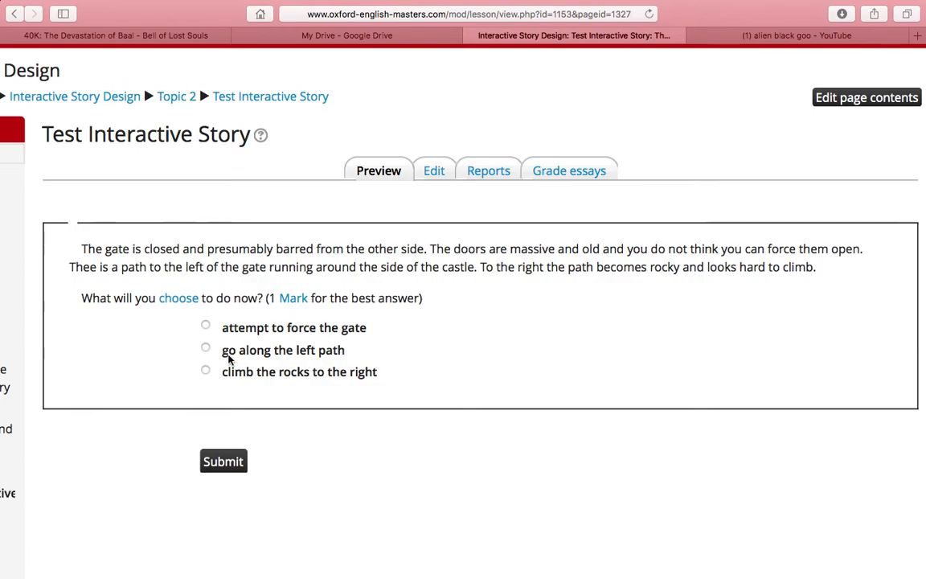
Step: Answer the previewed gate question with "climb the rocks to the right" and submit it
{"action": "left_click", "coordinate": [205, 349]}
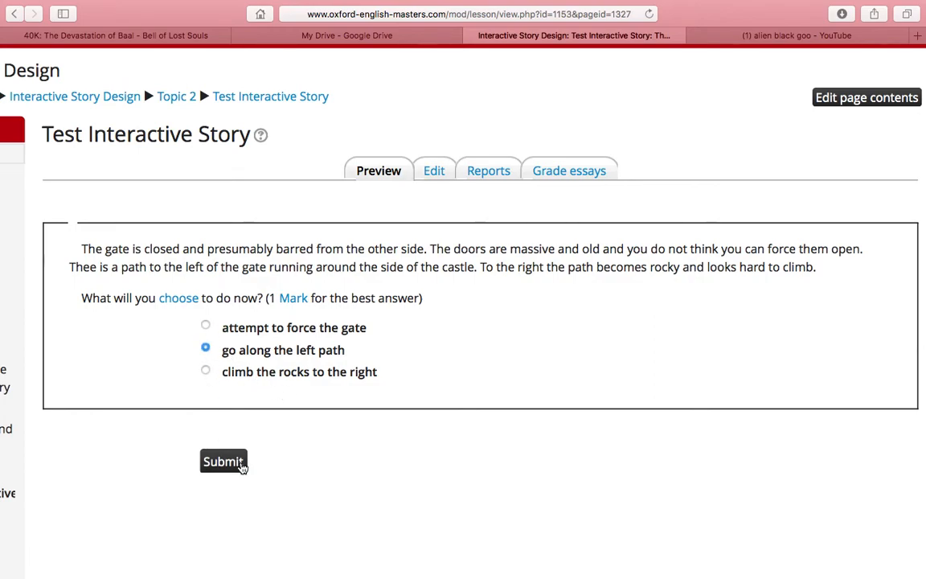
{"action": "left_click", "coordinate": [206, 370]}
{"action": "left_click", "coordinate": [225, 462]}
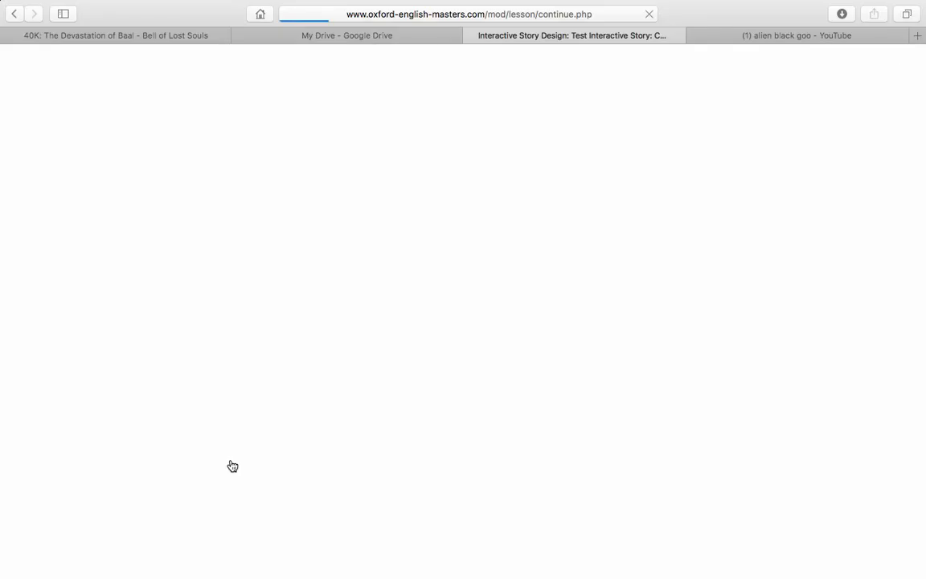
Step: Read the response to climbing the rocks and continue to the end of the lesson
{"action": "scroll", "coordinate": [232, 467], "scroll_direction": "right", "scroll_amount": 3}
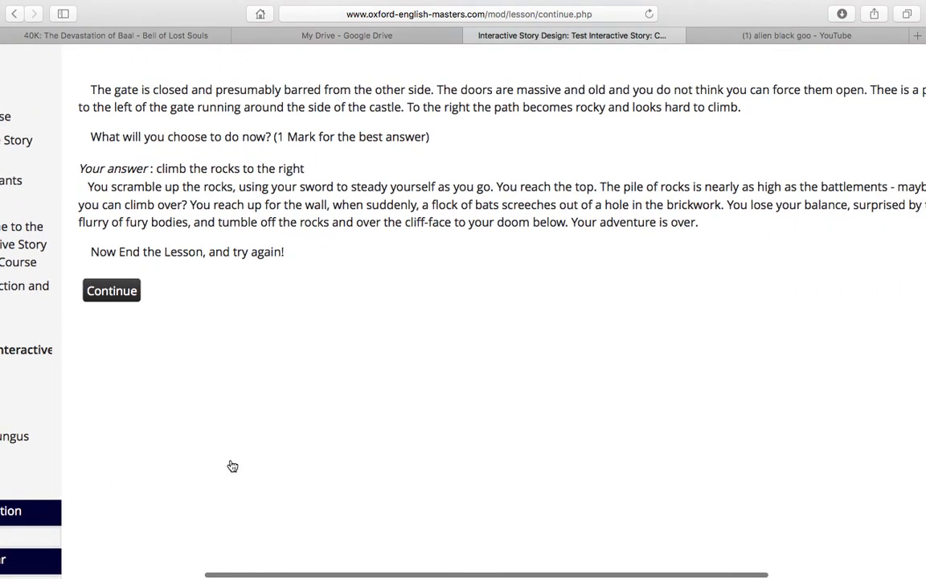
{"action": "scroll", "coordinate": [228, 465], "scroll_direction": "up", "scroll_amount": 3}
{"action": "scroll", "coordinate": [227, 465], "scroll_direction": "right", "scroll_amount": 2}
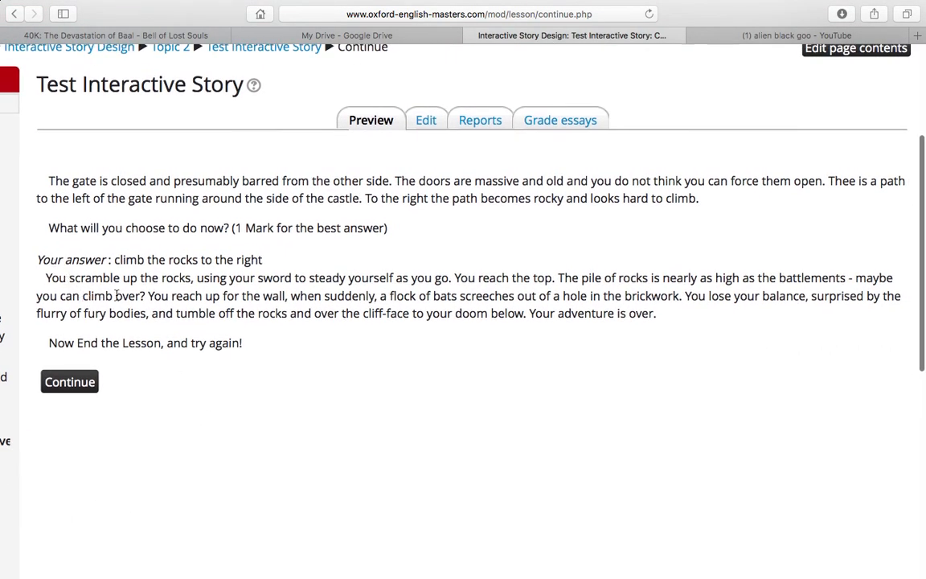
{"action": "scroll", "coordinate": [189, 291], "scroll_direction": "right", "scroll_amount": 1}
{"action": "scroll", "coordinate": [188, 292], "scroll_direction": "left", "scroll_amount": 2}
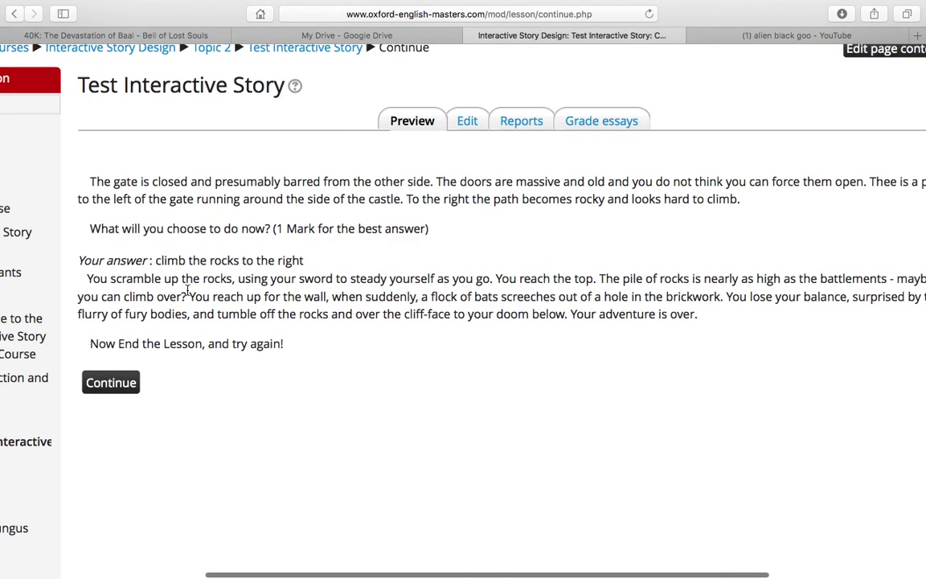
{"action": "scroll", "coordinate": [354, 304], "scroll_direction": "right", "scroll_amount": 2}
{"action": "scroll", "coordinate": [360, 305], "scroll_direction": "left", "scroll_amount": 2}
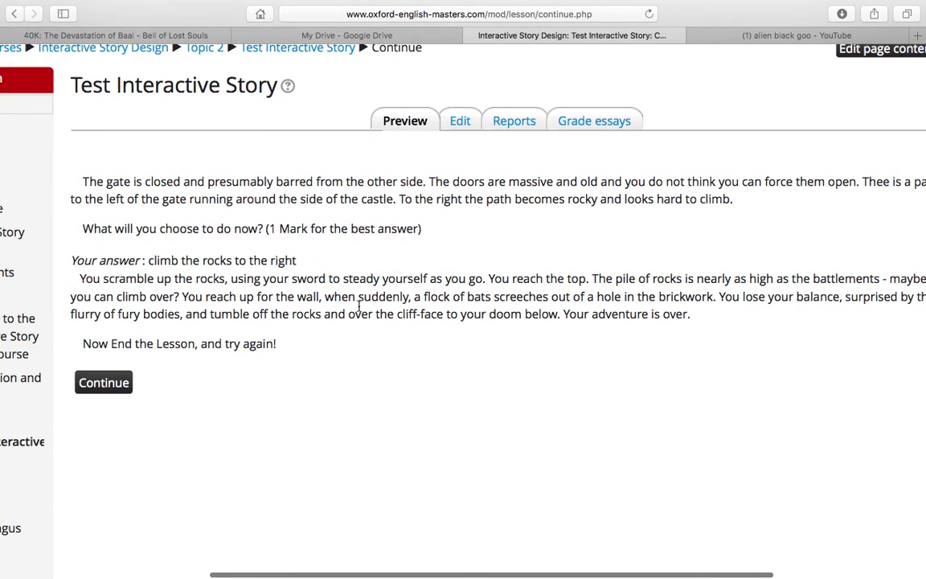
{"action": "left_click", "coordinate": [120, 383]}
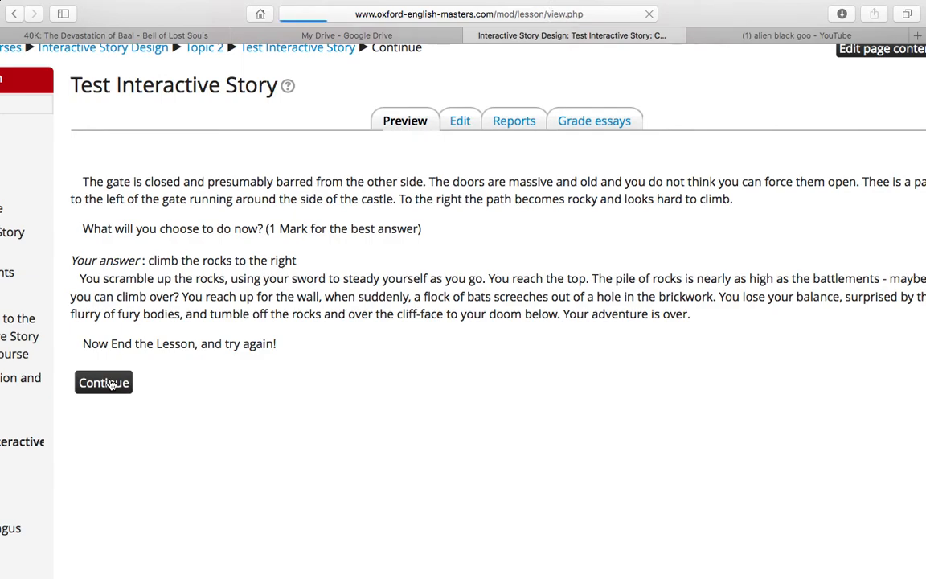
{"action": "scroll", "coordinate": [348, 342], "scroll_direction": "up", "scroll_amount": 2}
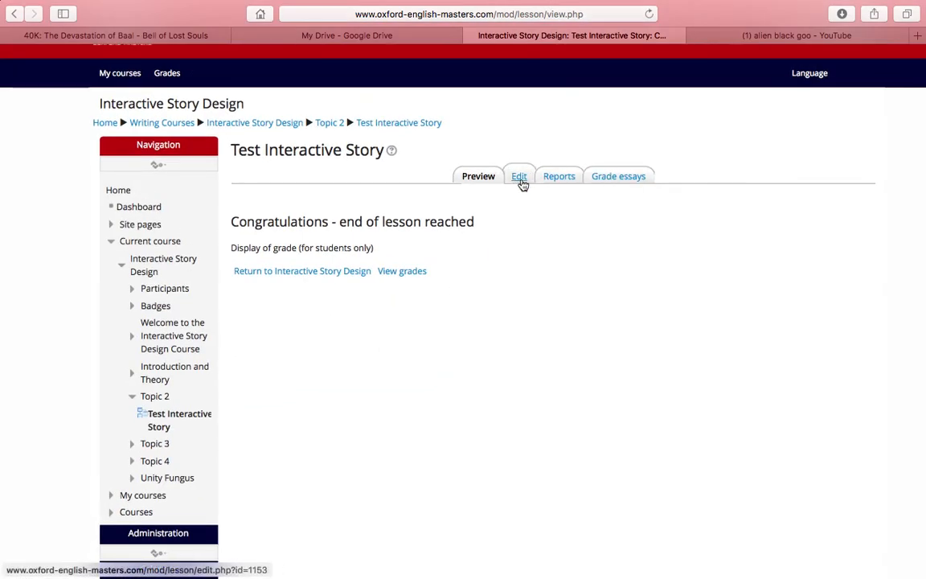
Step: Return to the lesson's expanded page listing and open the question page "The Gate" for editing
{"action": "left_click", "coordinate": [13, 17]}
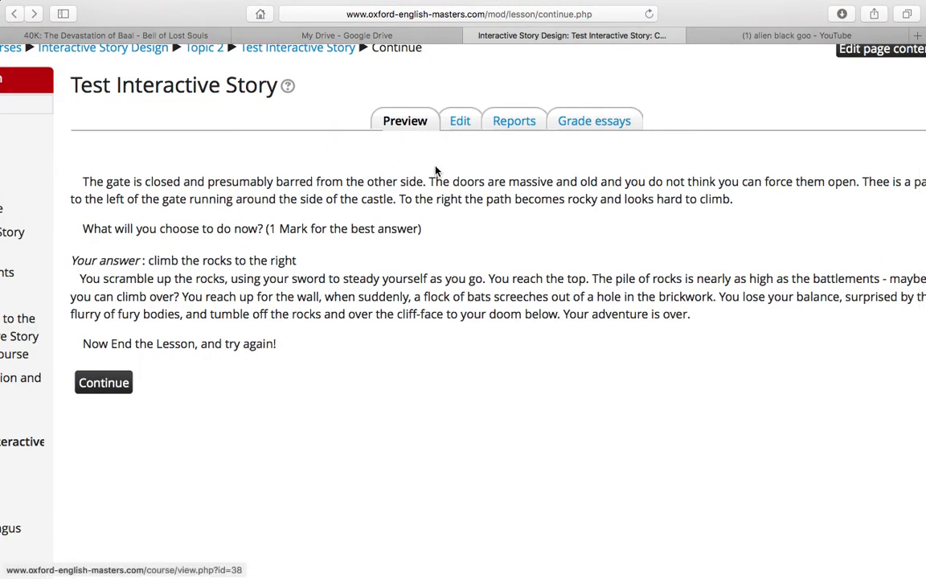
{"action": "left_click", "coordinate": [460, 126]}
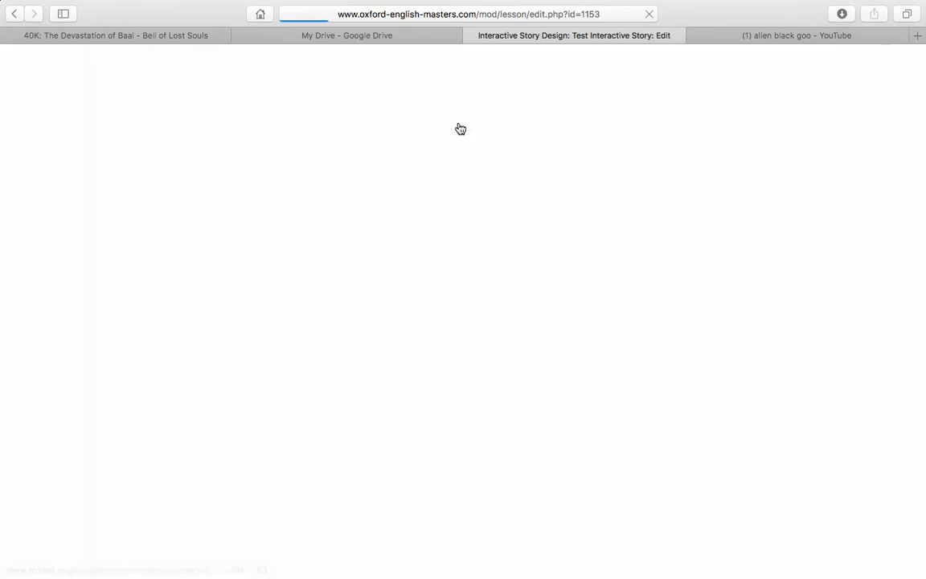
{"action": "scroll", "coordinate": [635, 295], "scroll_direction": "down", "scroll_amount": 5}
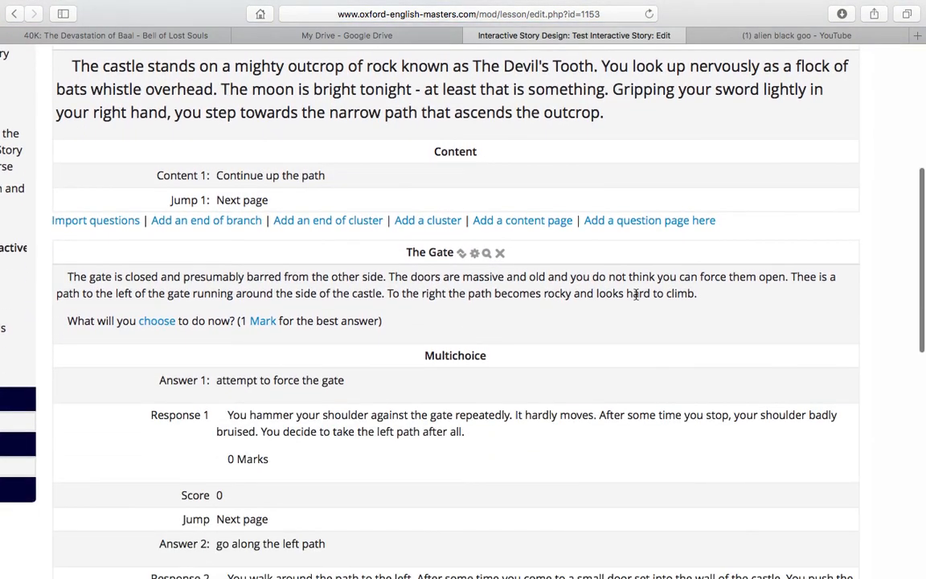
{"action": "scroll", "coordinate": [475, 224], "scroll_direction": "up", "scroll_amount": 3}
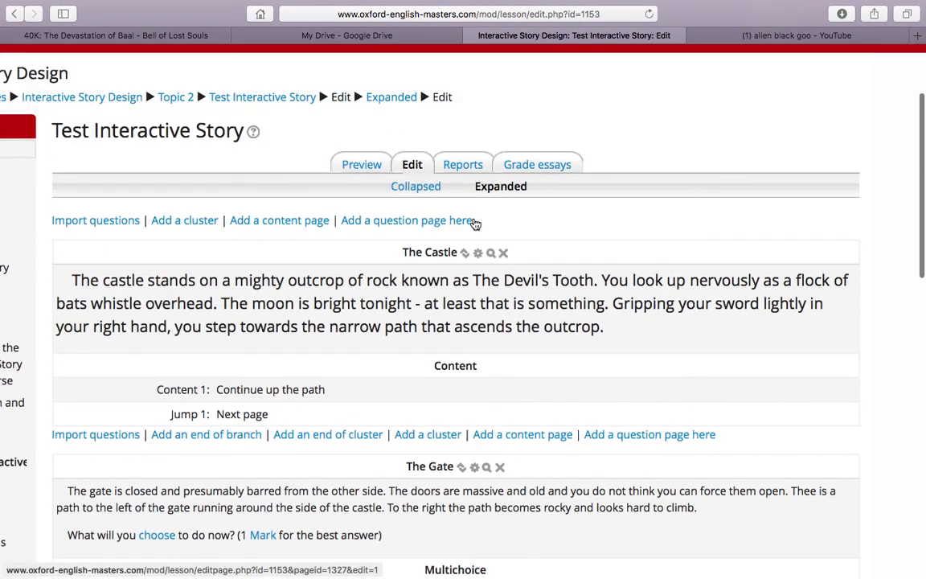
{"action": "scroll", "coordinate": [475, 223], "scroll_direction": "down", "scroll_amount": 4}
{"action": "scroll", "coordinate": [474, 223], "scroll_direction": "down", "scroll_amount": 3}
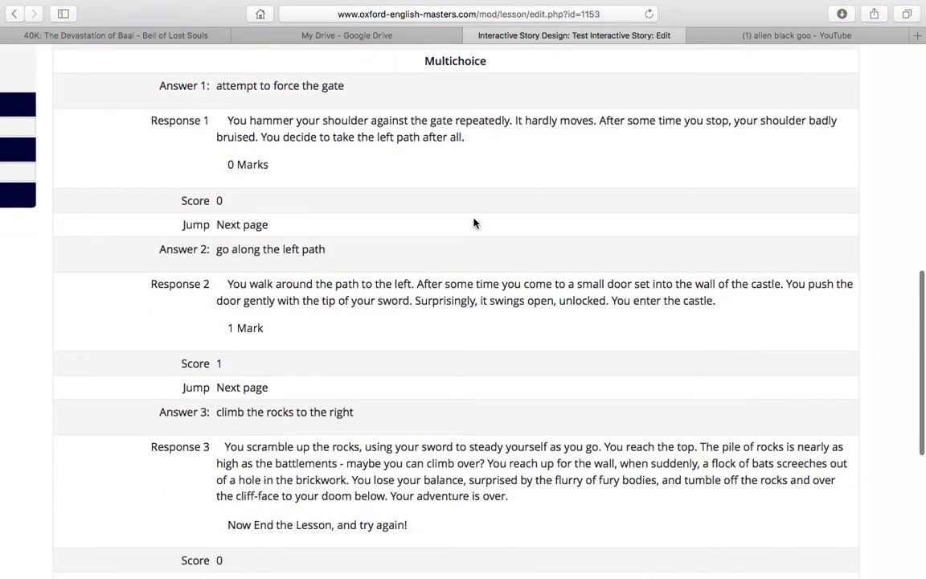
{"action": "scroll", "coordinate": [476, 221], "scroll_direction": "up", "scroll_amount": 3}
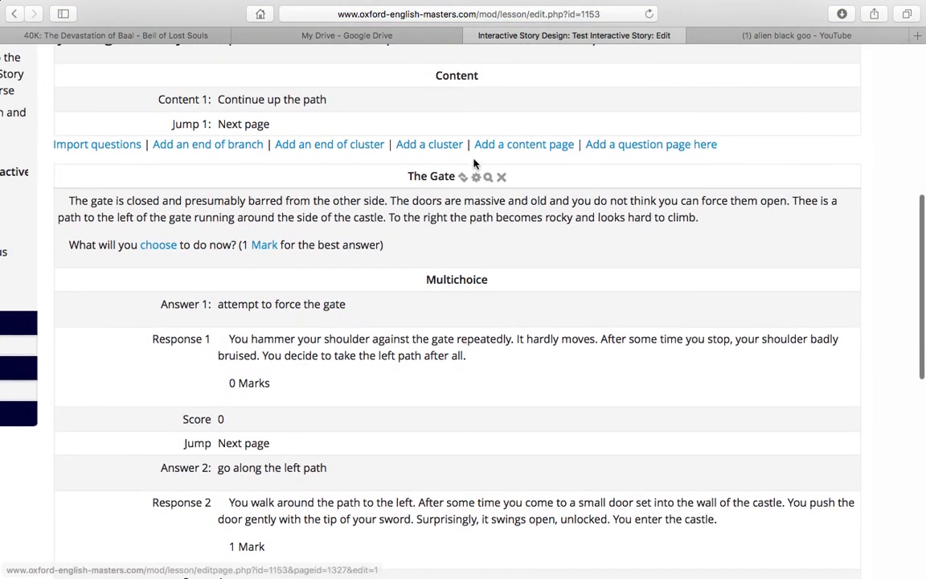
{"action": "left_click", "coordinate": [476, 181]}
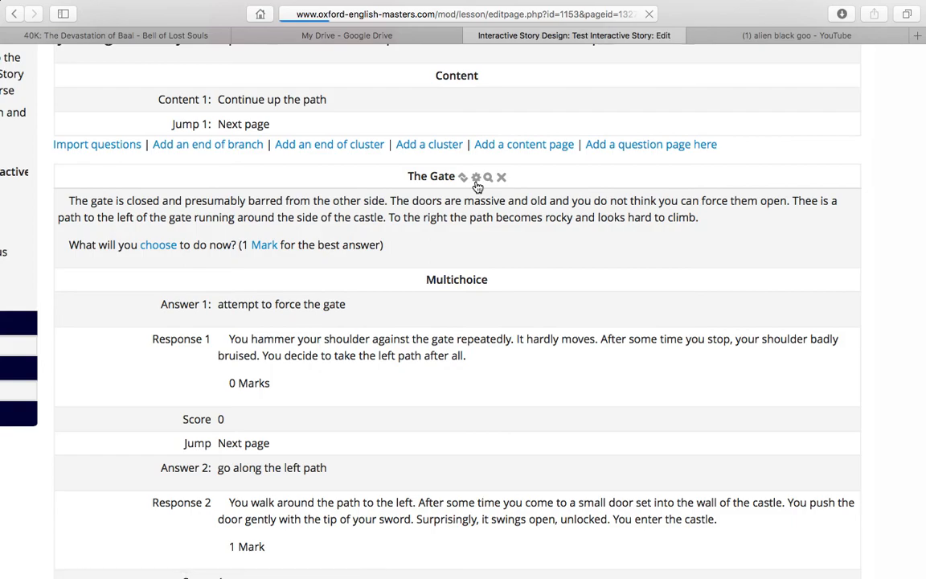
Step: Examine the available jump destinations for Answer 1 of "The Gate" without changing the selection
{"action": "scroll", "coordinate": [477, 186], "scroll_direction": "down", "scroll_amount": 5}
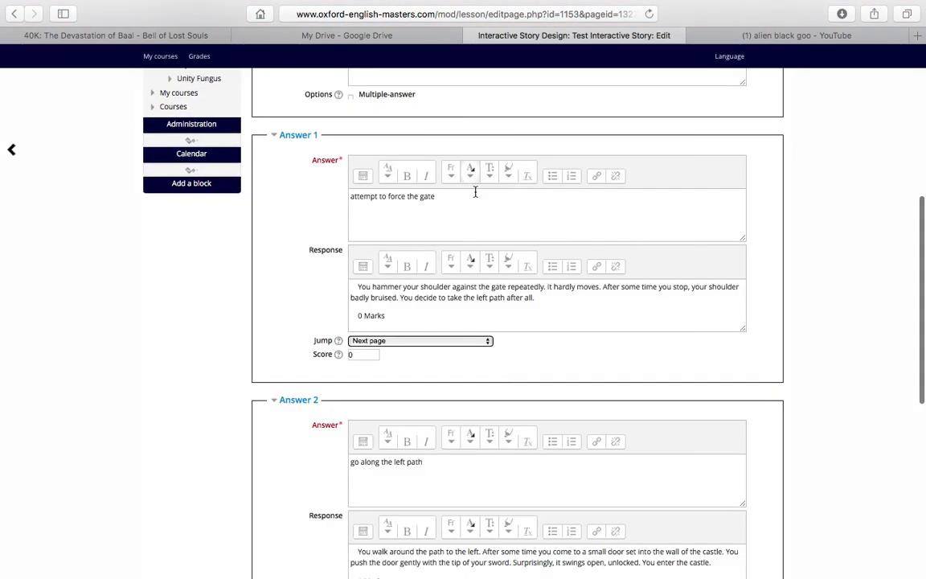
{"action": "scroll", "coordinate": [462, 370], "scroll_direction": "up", "scroll_amount": 5}
{"action": "left_click", "coordinate": [375, 283]}
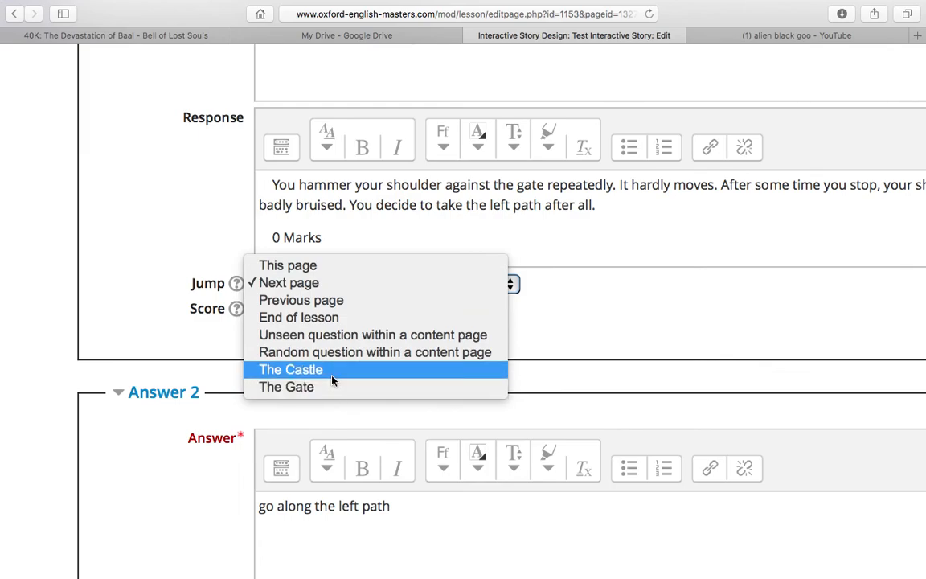
{"action": "left_click", "coordinate": [577, 354]}
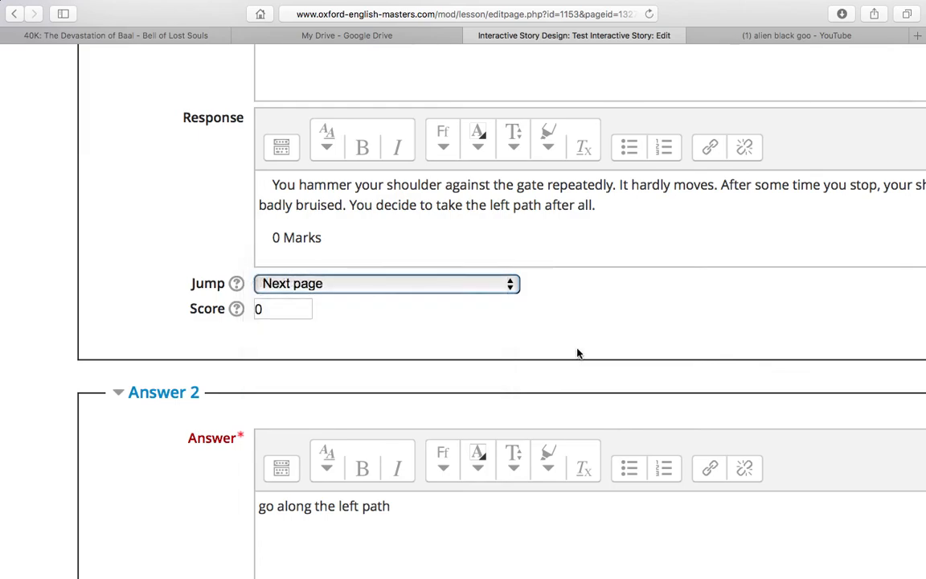
{"action": "left_click", "coordinate": [374, 286]}
{"action": "left_click", "coordinate": [632, 281]}
{"action": "scroll", "coordinate": [533, 296], "scroll_direction": "down", "scroll_amount": 4}
{"action": "scroll", "coordinate": [533, 296], "scroll_direction": "up", "scroll_amount": 2}
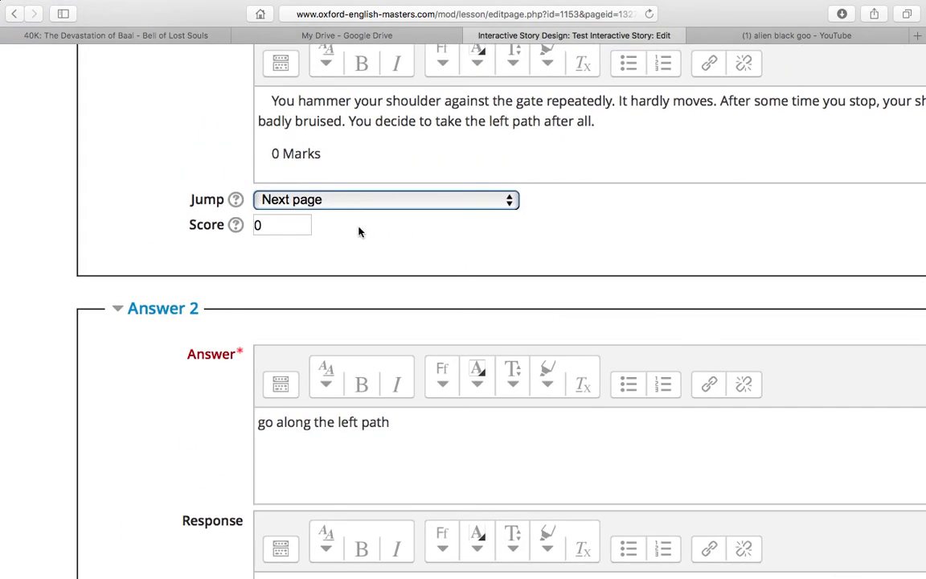
{"action": "left_click", "coordinate": [322, 199]}
{"action": "left_click", "coordinate": [658, 267]}
Step: Review the Answer 1 response text about forcing the gate, including its closing "0 Marks" line
{"action": "scroll", "coordinate": [657, 265], "scroll_direction": "up", "scroll_amount": 5}
{"action": "scroll", "coordinate": [658, 264], "scroll_direction": "down", "scroll_amount": 6}
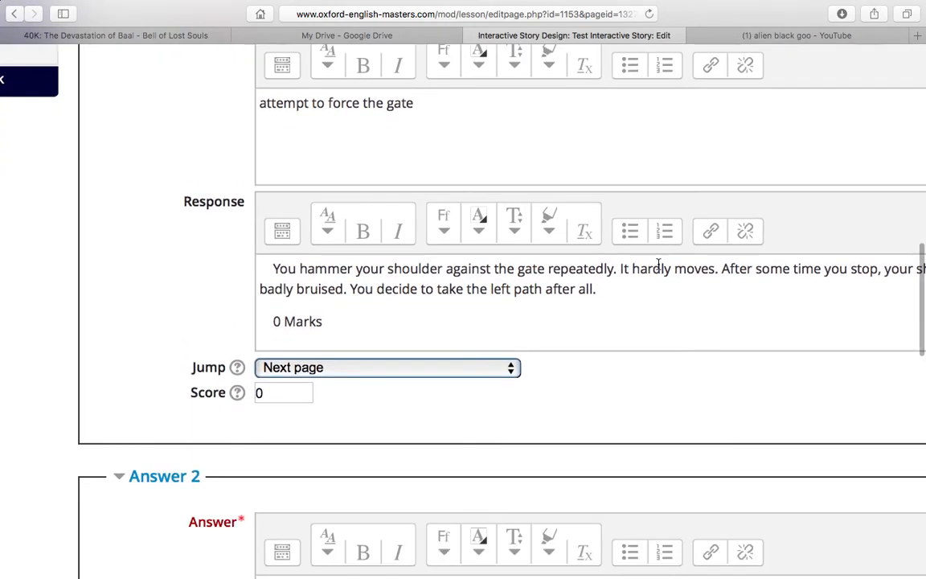
{"action": "scroll", "coordinate": [658, 264], "scroll_direction": "right", "scroll_amount": 3}
{"action": "scroll", "coordinate": [658, 269], "scroll_direction": "left", "scroll_amount": 2}
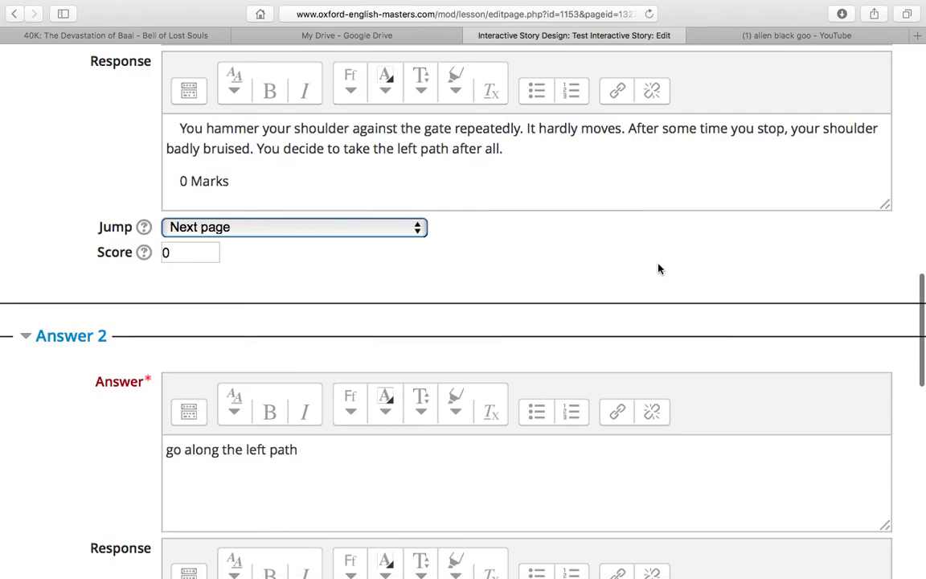
{"action": "scroll", "coordinate": [658, 268], "scroll_direction": "up", "scroll_amount": 3}
{"action": "left_click", "coordinate": [239, 271]}
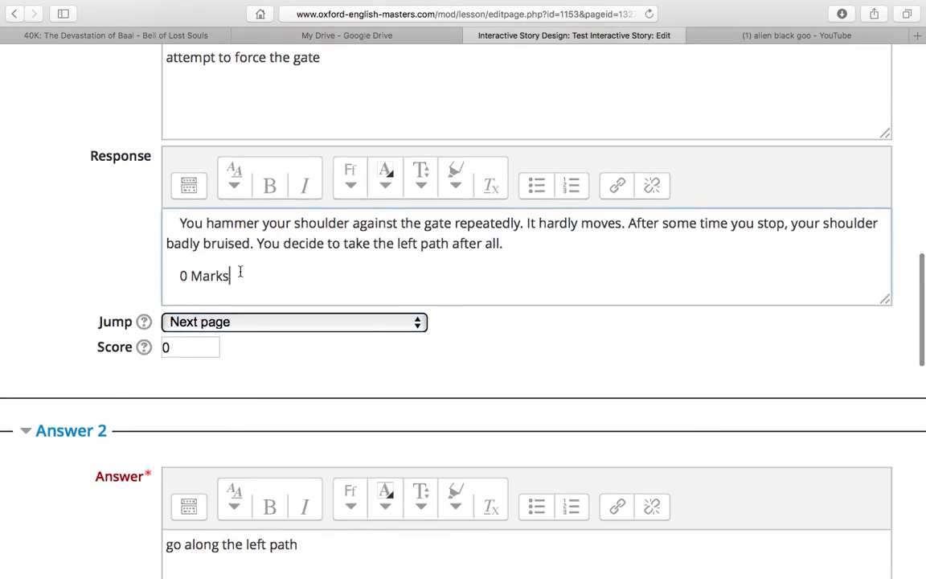
{"action": "scroll", "coordinate": [240, 272], "scroll_direction": "up", "scroll_amount": 1}
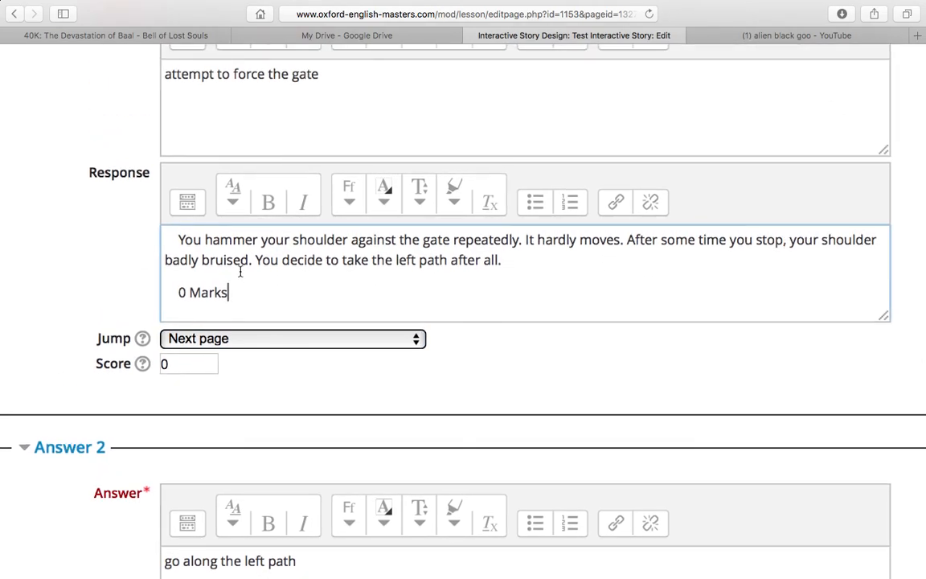
{"action": "key", "text": "Left"}
{"action": "key", "text": "Left"}
{"action": "key", "text": "Left"}
{"action": "key", "text": "Right"}
{"action": "key", "text": "Right"}
{"action": "scroll", "coordinate": [268, 277], "scroll_direction": "up", "scroll_amount": 1}
{"action": "scroll", "coordinate": [296, 295], "scroll_direction": "right", "scroll_amount": 2}
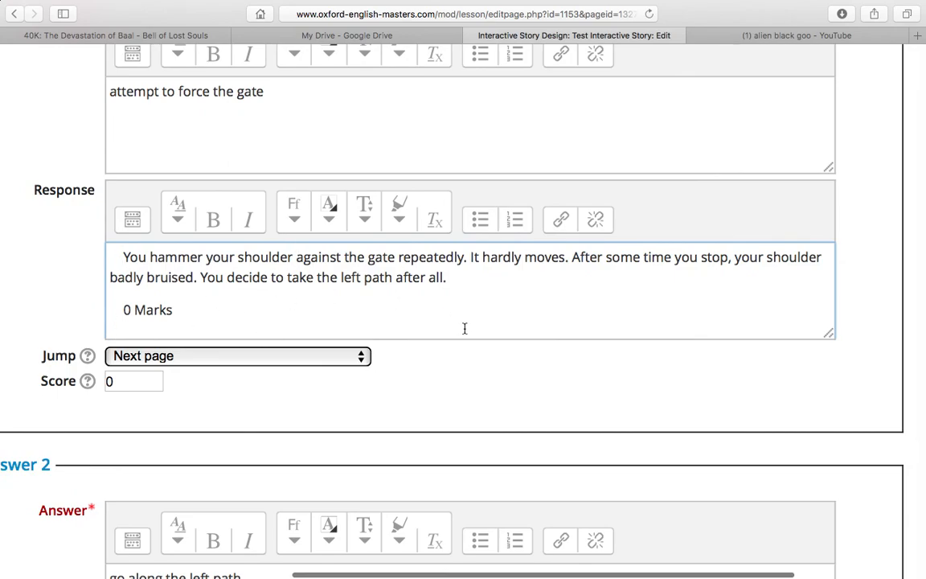
Step: Recheck the Answer 1 jump choices and review the response, jump and score of Answer 2
{"action": "scroll", "coordinate": [465, 328], "scroll_direction": "down", "scroll_amount": 3}
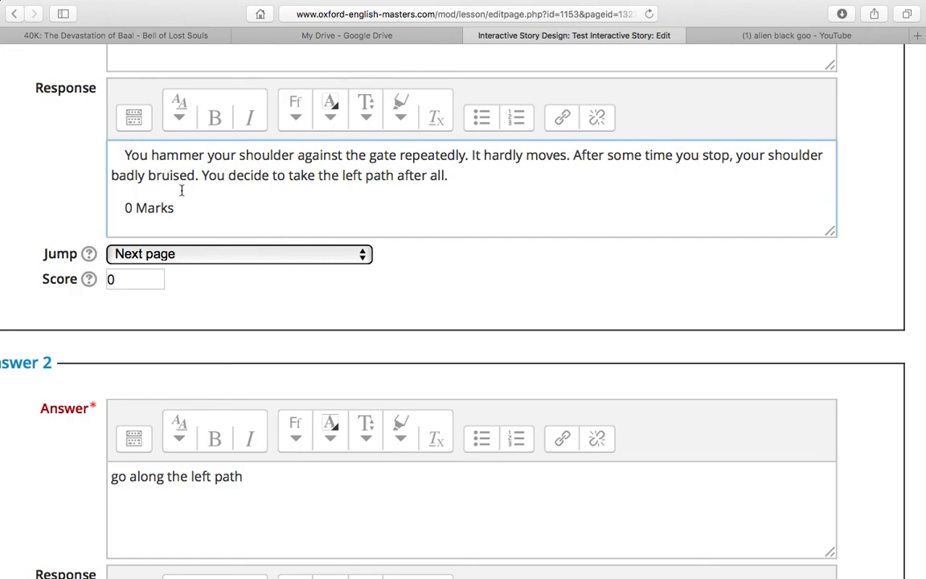
{"action": "left_click", "coordinate": [161, 255]}
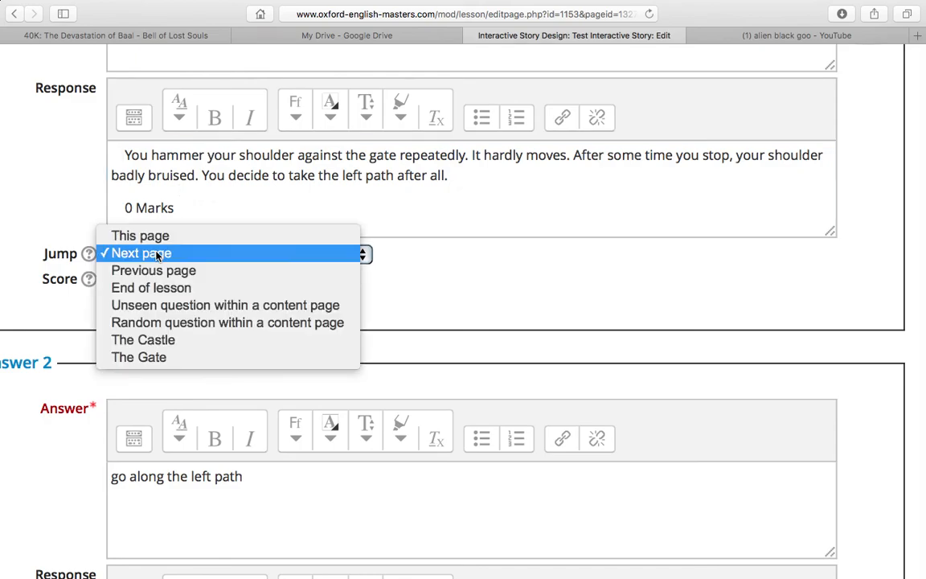
{"action": "left_click", "coordinate": [450, 268]}
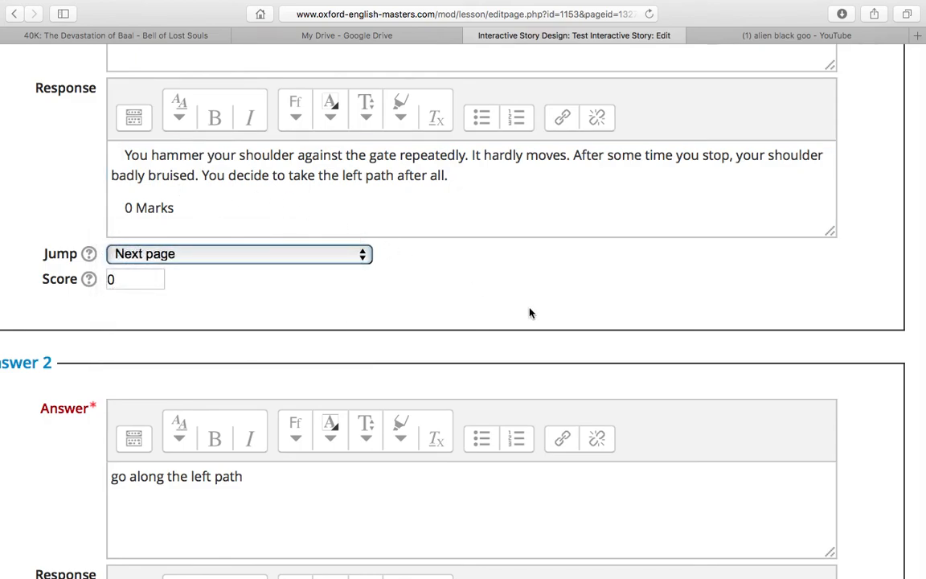
{"action": "scroll", "coordinate": [530, 312], "scroll_direction": "down", "scroll_amount": 5}
{"action": "scroll", "coordinate": [530, 313], "scroll_direction": "down", "scroll_amount": 3}
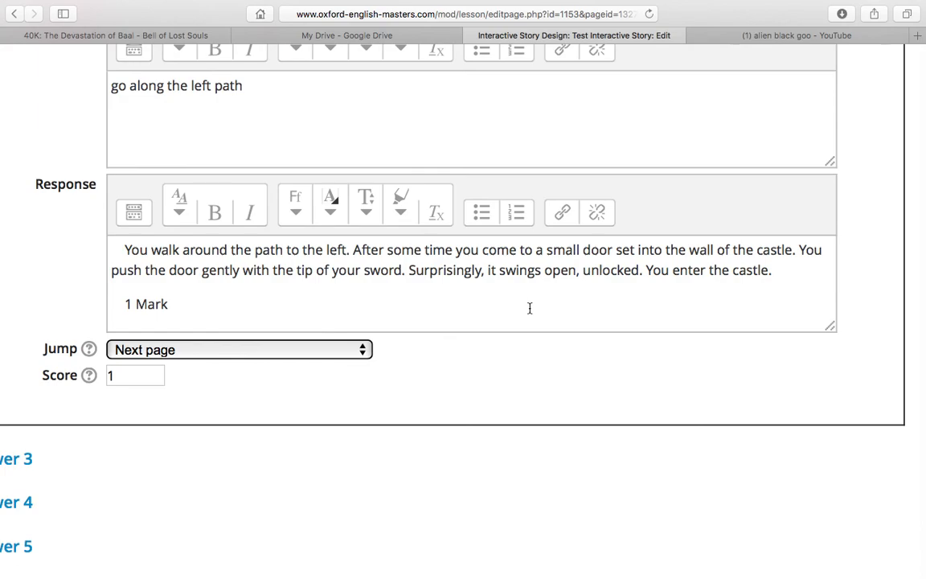
Step: Expand Answer 3 of "The Gate" and review its answer text, response, jump and score
{"action": "scroll", "coordinate": [530, 308], "scroll_direction": "left", "scroll_amount": 2}
{"action": "scroll", "coordinate": [530, 308], "scroll_direction": "down", "scroll_amount": 5}
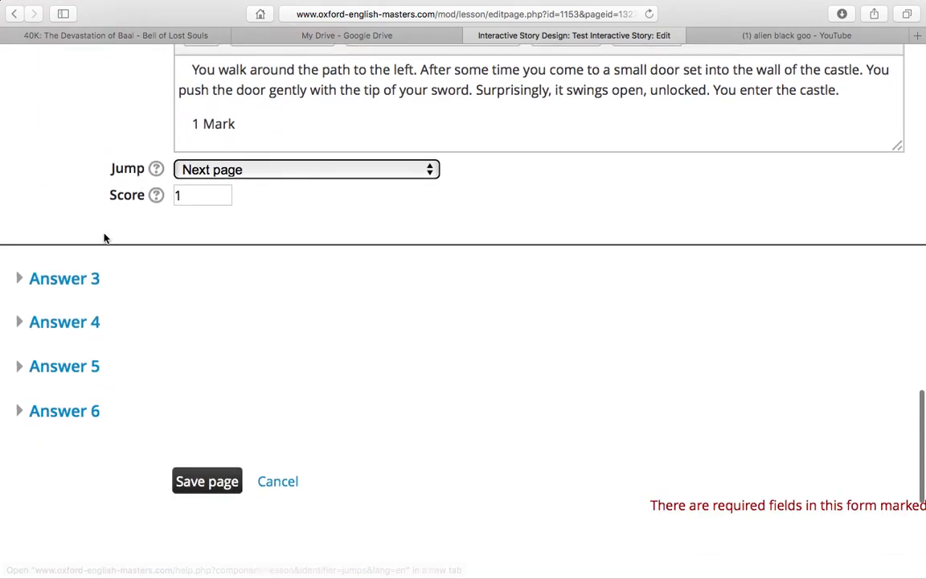
{"action": "left_click", "coordinate": [92, 287]}
{"action": "scroll", "coordinate": [304, 373], "scroll_direction": "down", "scroll_amount": 3}
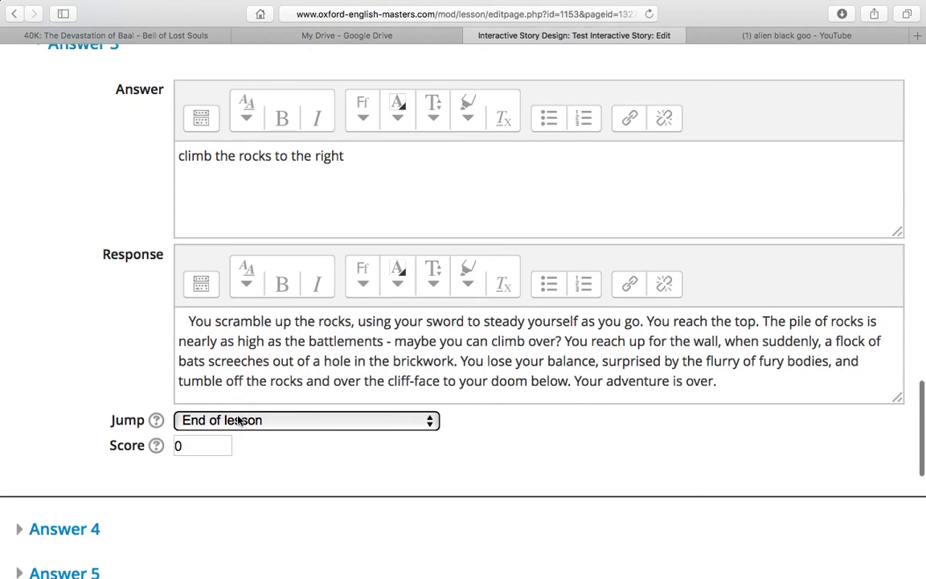
Step: Look back over the earlier answers, page title and page contents of the question page "The Gate"
{"action": "scroll", "coordinate": [295, 366], "scroll_direction": "up", "scroll_amount": 15}
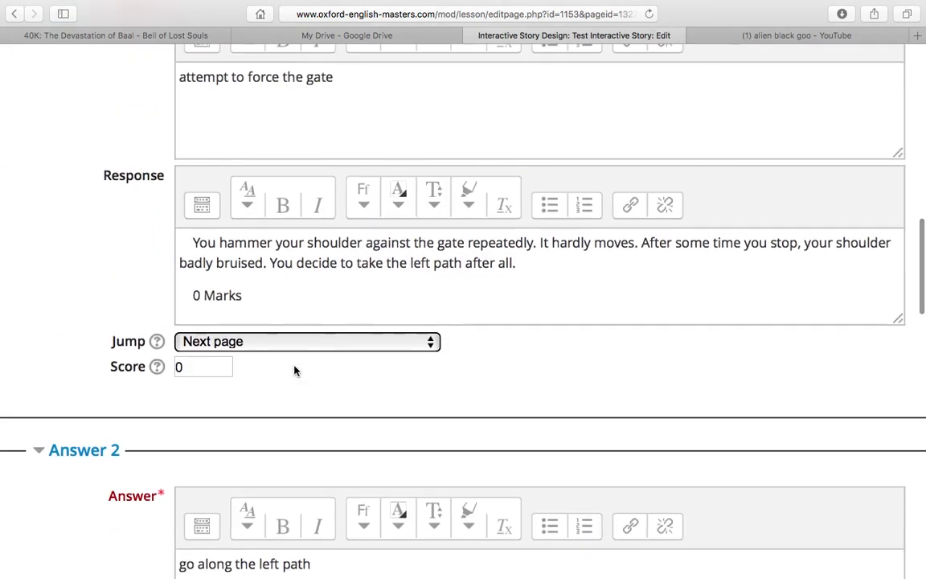
{"action": "scroll", "coordinate": [295, 370], "scroll_direction": "up", "scroll_amount": 10}
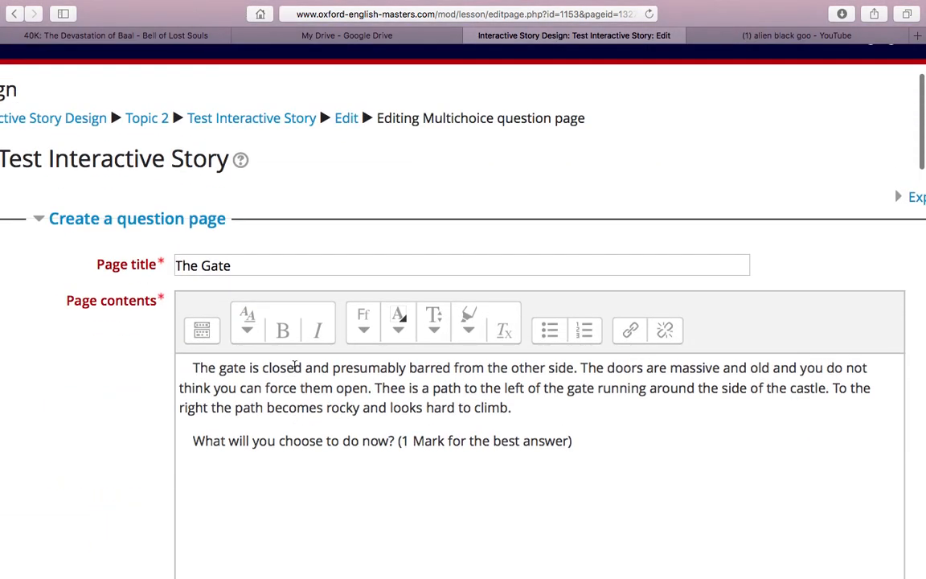
{"action": "scroll", "coordinate": [295, 366], "scroll_direction": "right", "scroll_amount": 2}
{"action": "scroll", "coordinate": [296, 367], "scroll_direction": "down", "scroll_amount": 3}
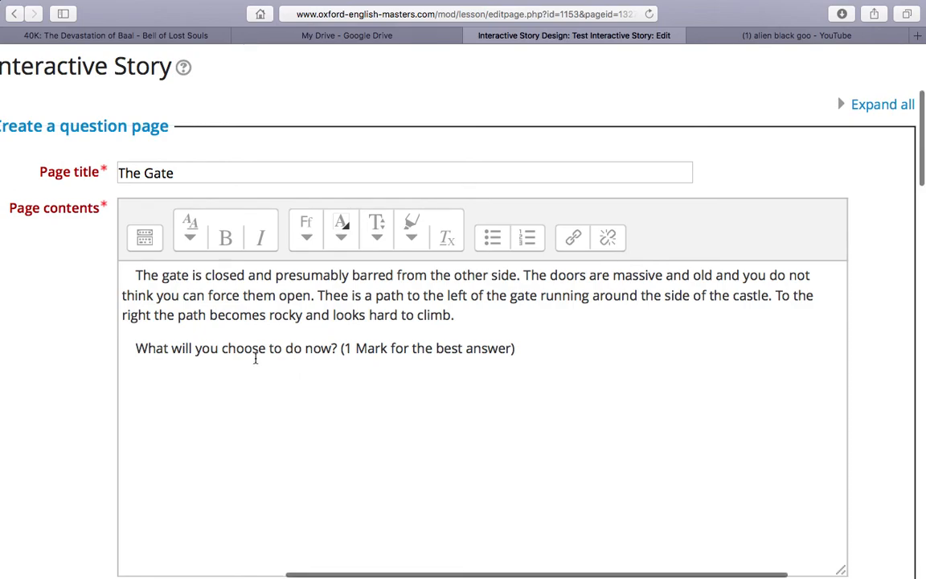
{"action": "scroll", "coordinate": [254, 357], "scroll_direction": "up", "scroll_amount": 4}
{"action": "scroll", "coordinate": [254, 358], "scroll_direction": "left", "scroll_amount": 2}
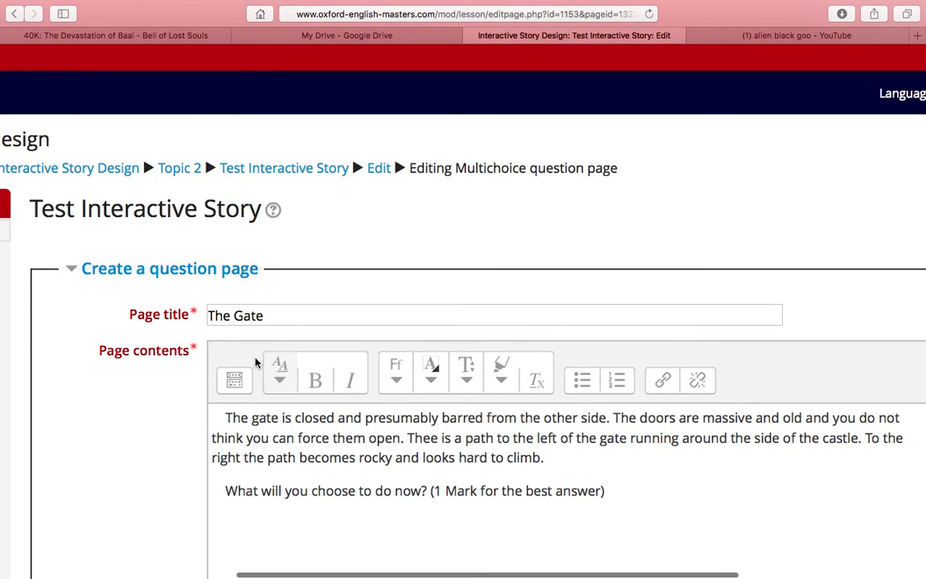
{"action": "scroll", "coordinate": [255, 358], "scroll_direction": "up", "scroll_amount": 2}
{"action": "mouse_move", "coordinate": [576, 9]}
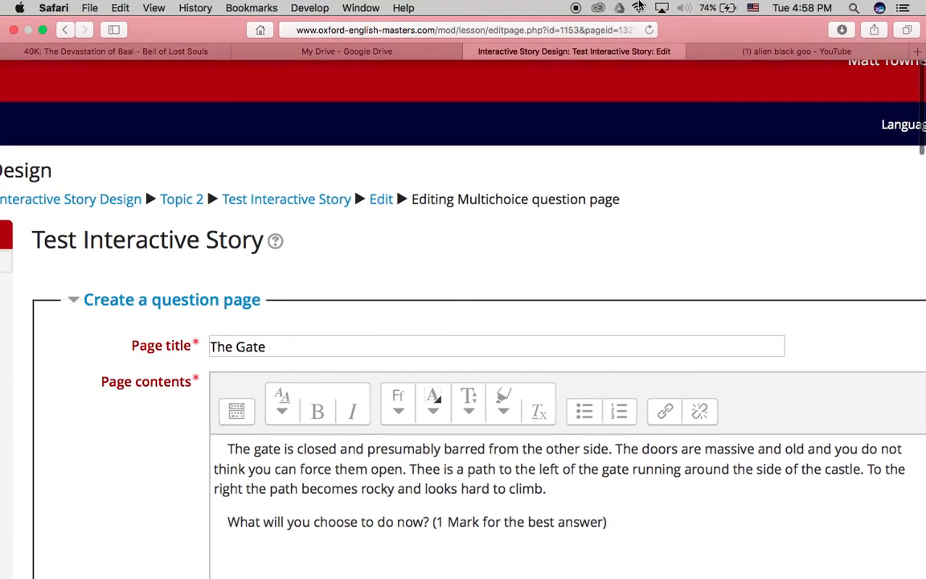